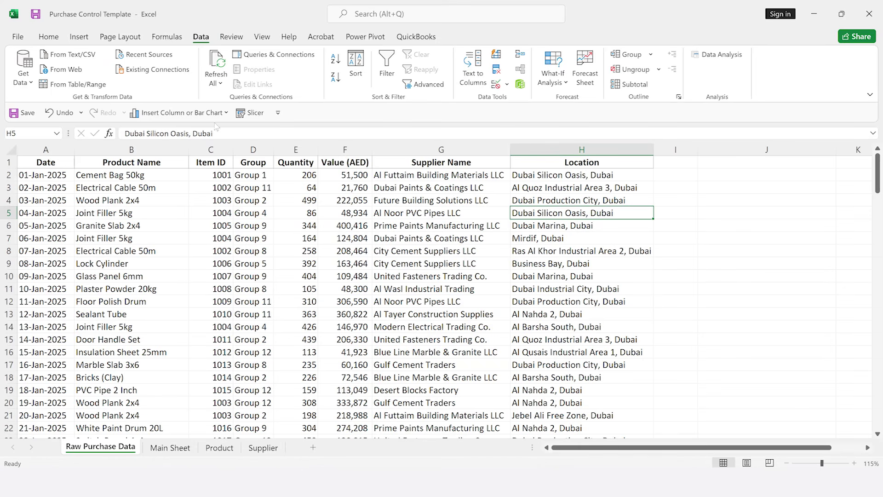
Examine the raw purchase data's columns, from Date and Product Name through Supplier Name and Location.
left_click(51, 163)
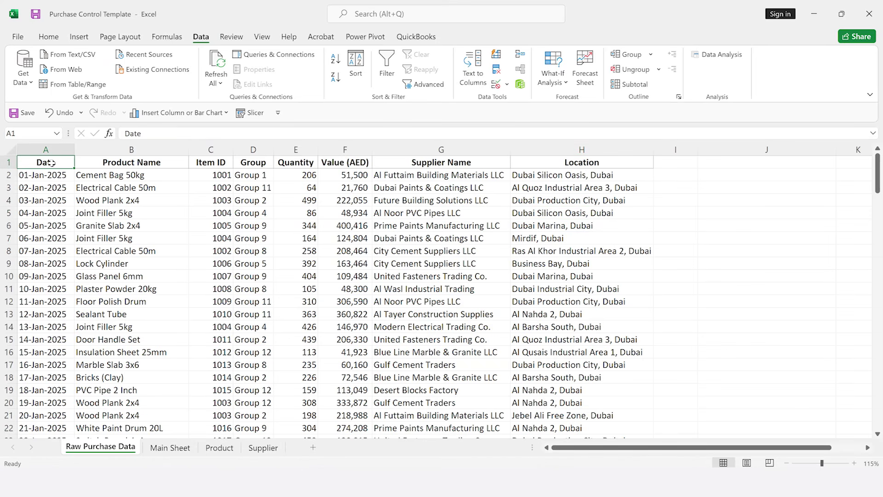
key("Right")
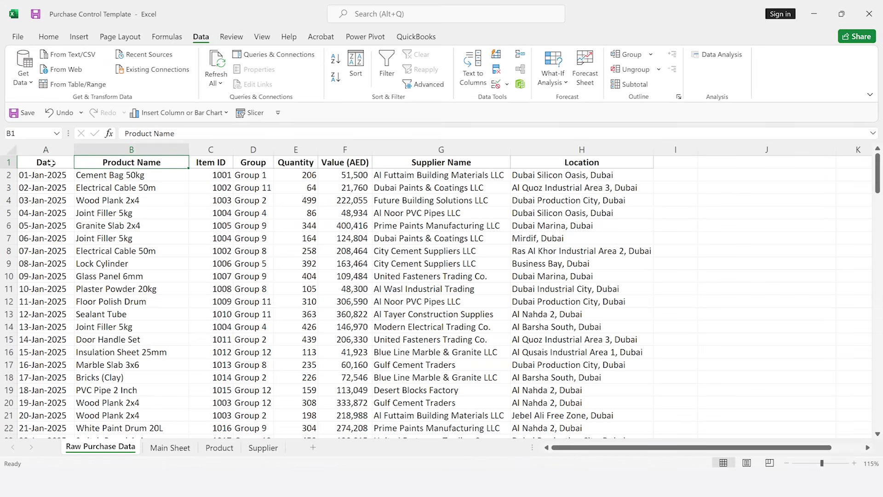
key("Right")
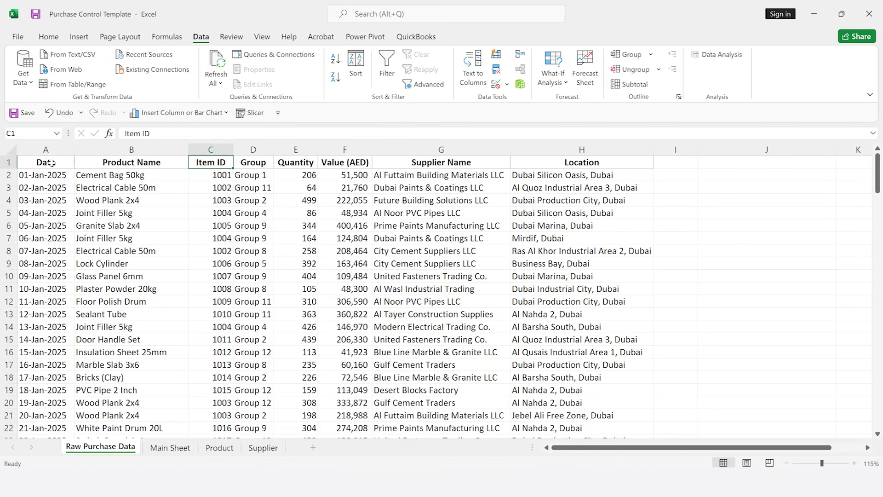
key("Right")
key("Down")
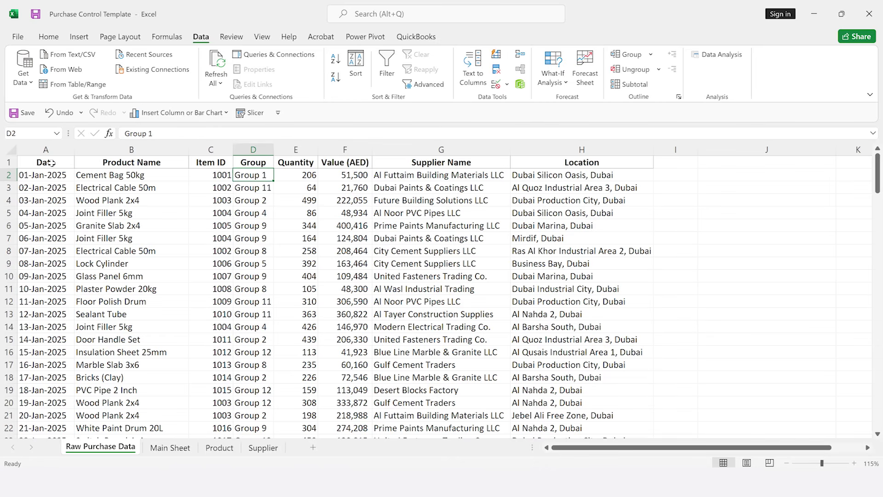
key("Left")
key("Left")
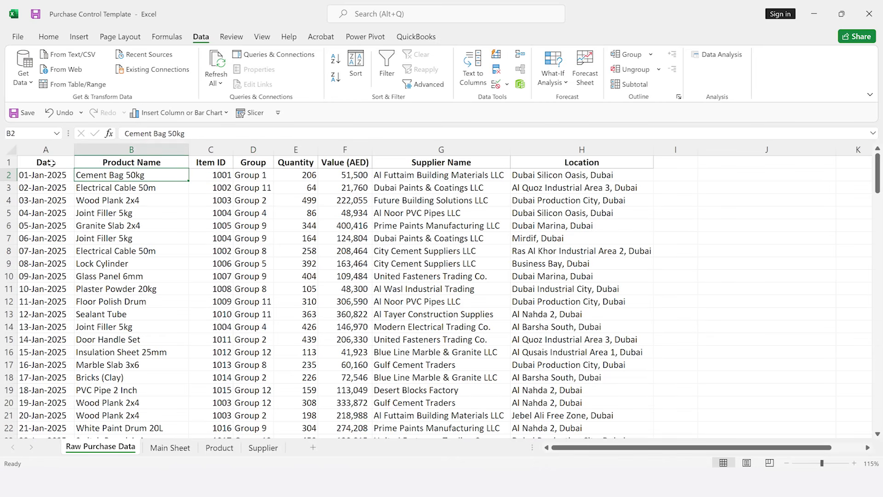
key("Right")
key("Right")
key("Right")
key("Right")
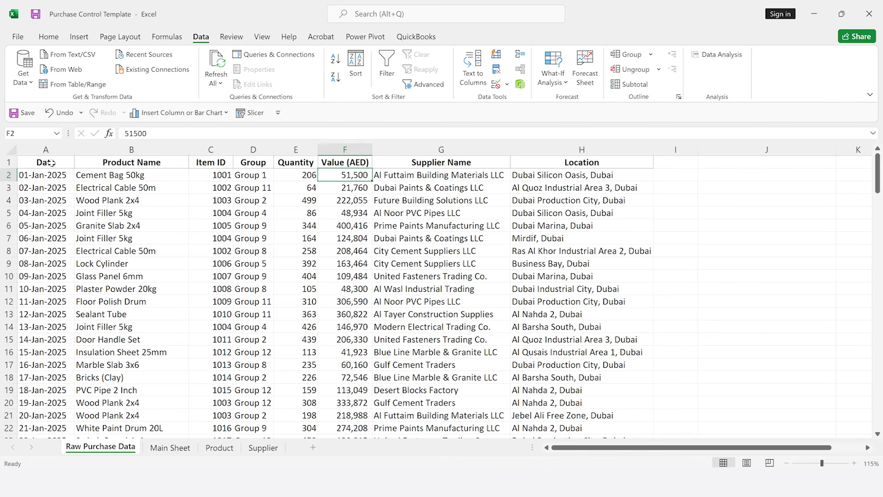
key("Left")
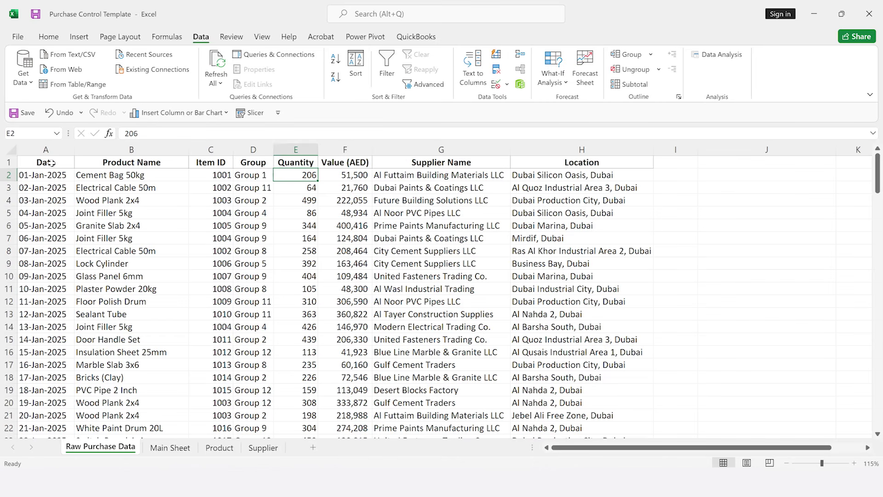
key("Right")
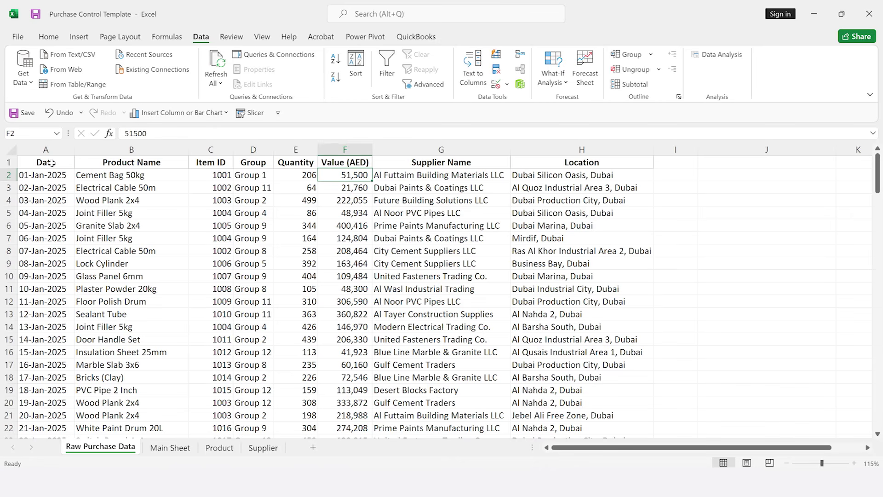
key("Right")
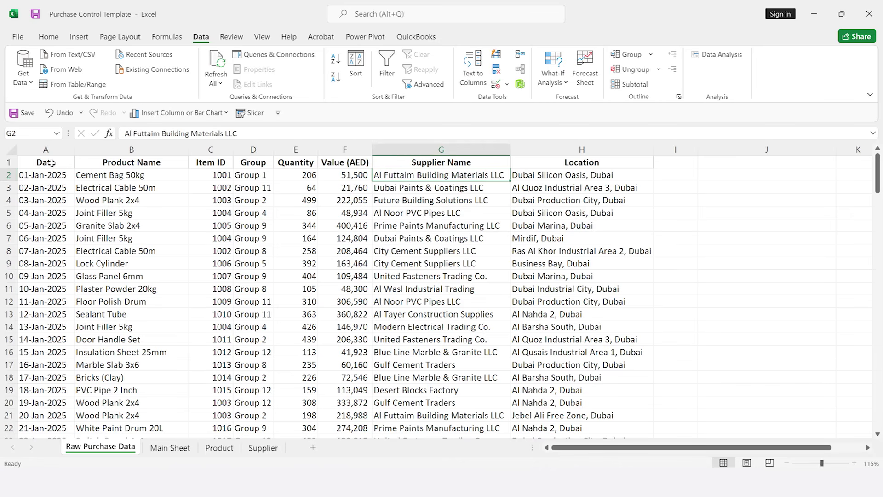
key("Right")
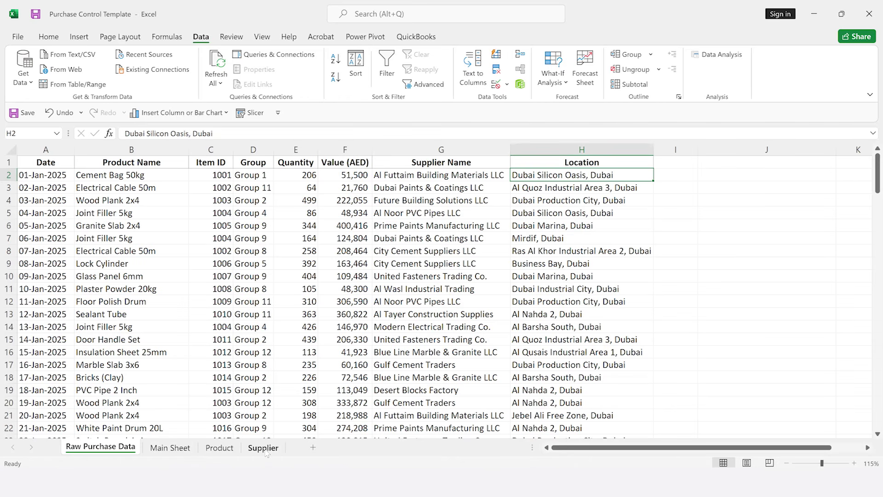
Review the column headings on the Main Sheet, Product and Supplier sheets, and return to the Raw Purchase Data sheet.
left_click(179, 448)
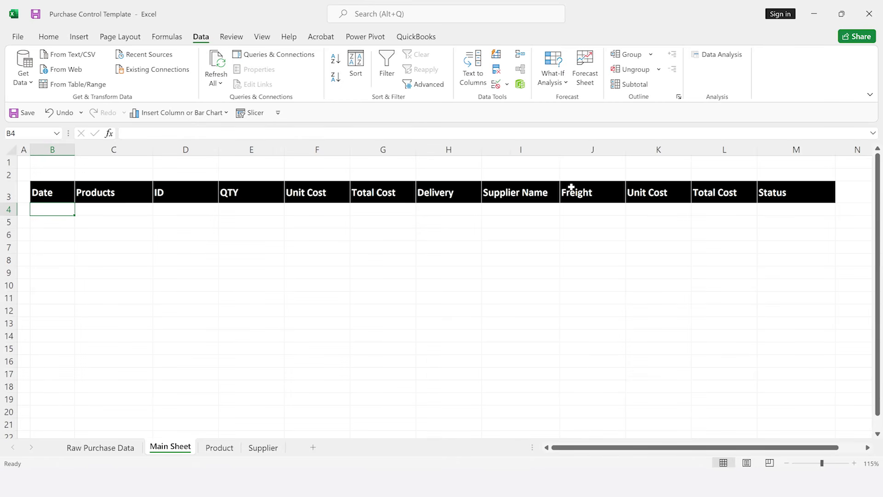
left_click(212, 448)
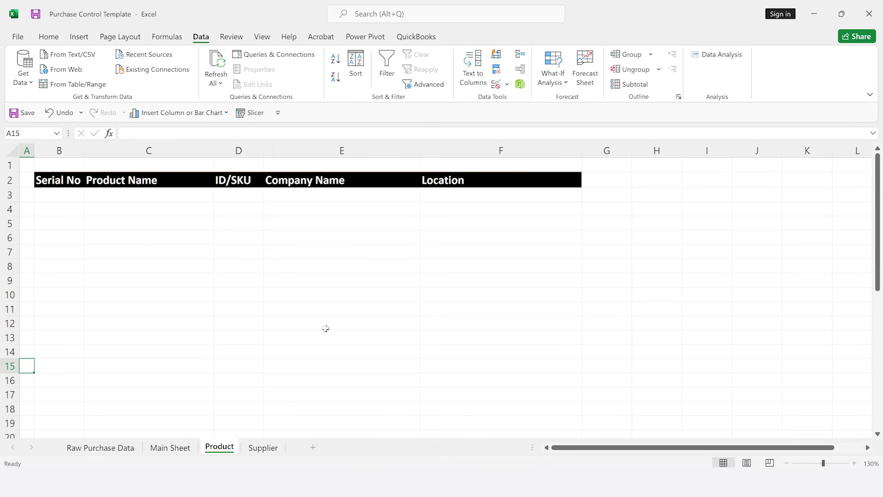
left_click(261, 448)
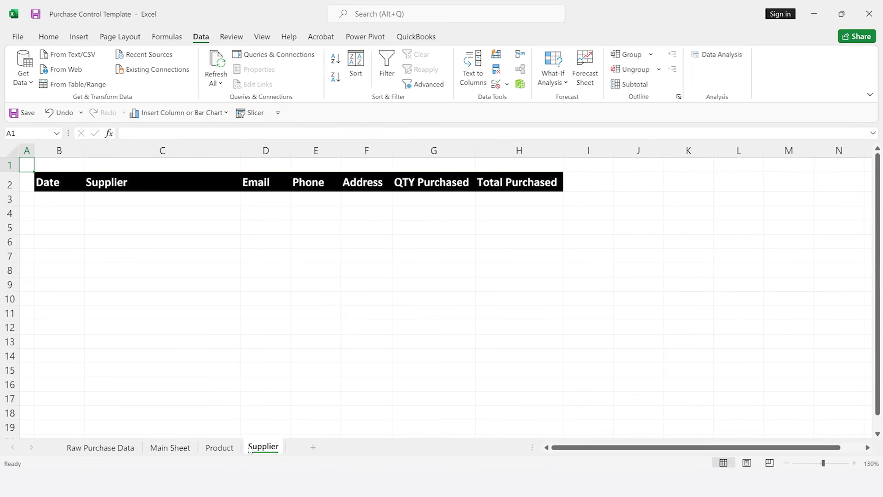
left_click(170, 448)
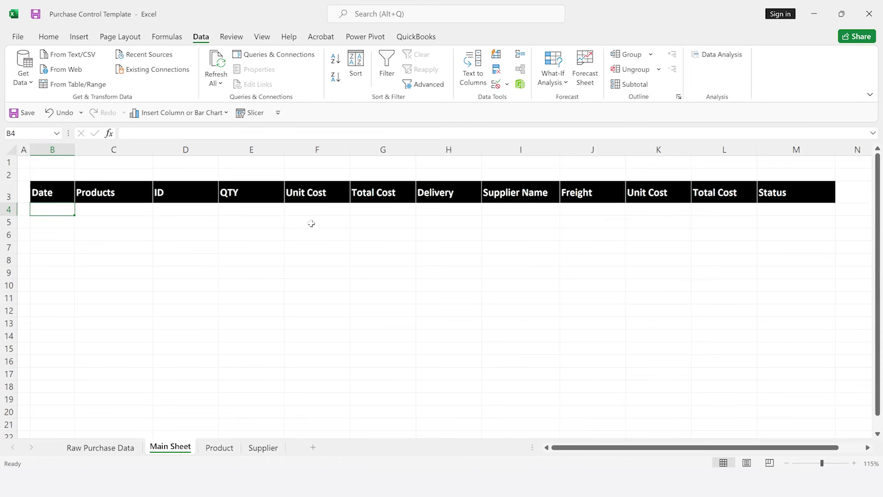
left_click(102, 448)
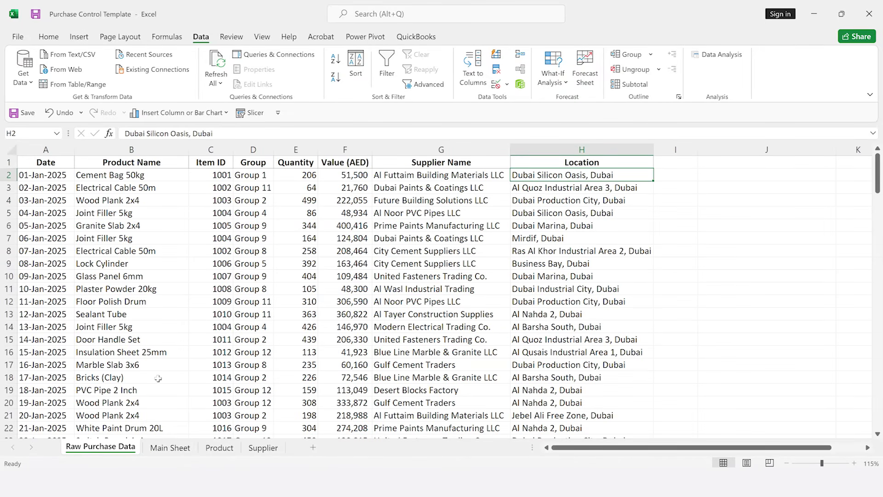
Examine the Product sheet's headings, from Serial No to Location, and compare them with the raw purchase data.
left_click(220, 448)
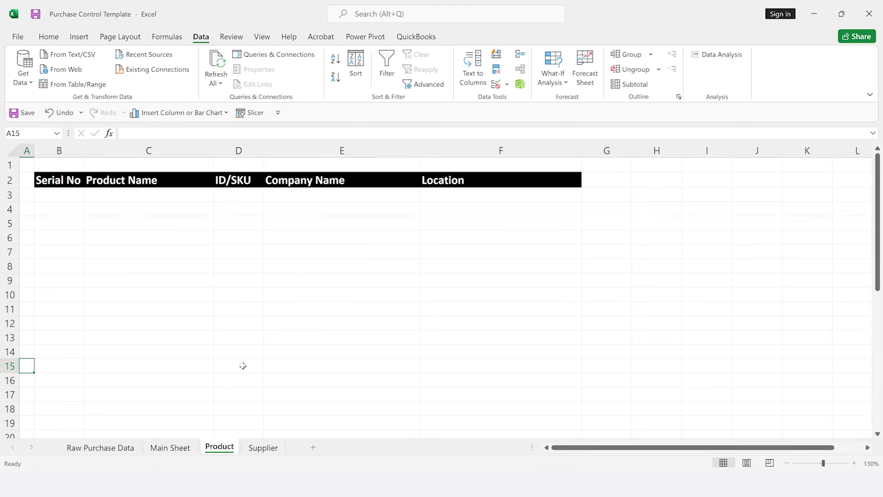
left_click(60, 180)
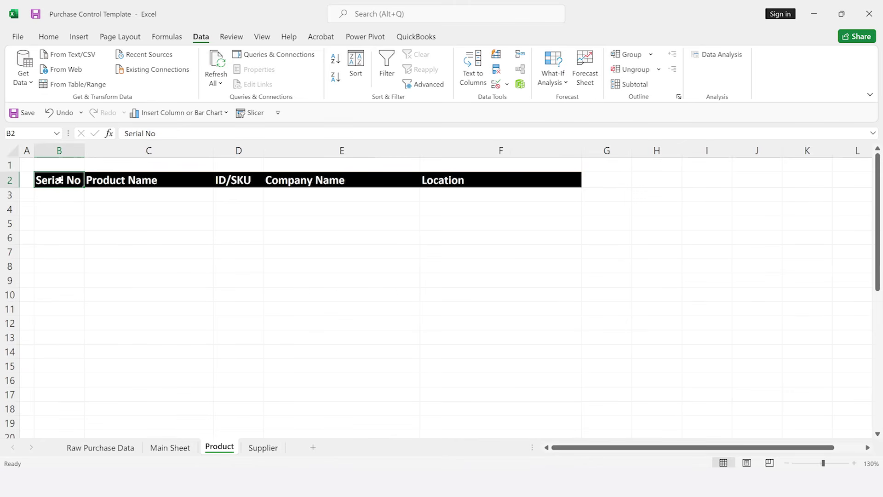
key("Right")
key("Right")
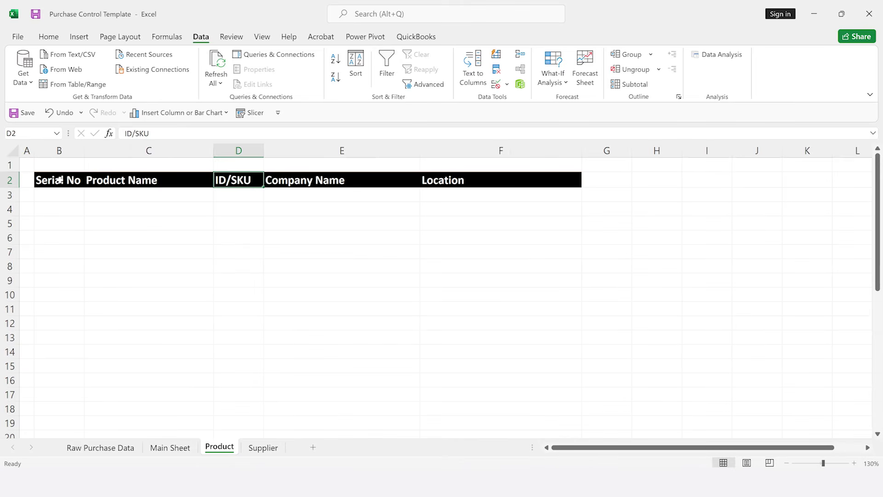
key("Right")
key("Right")
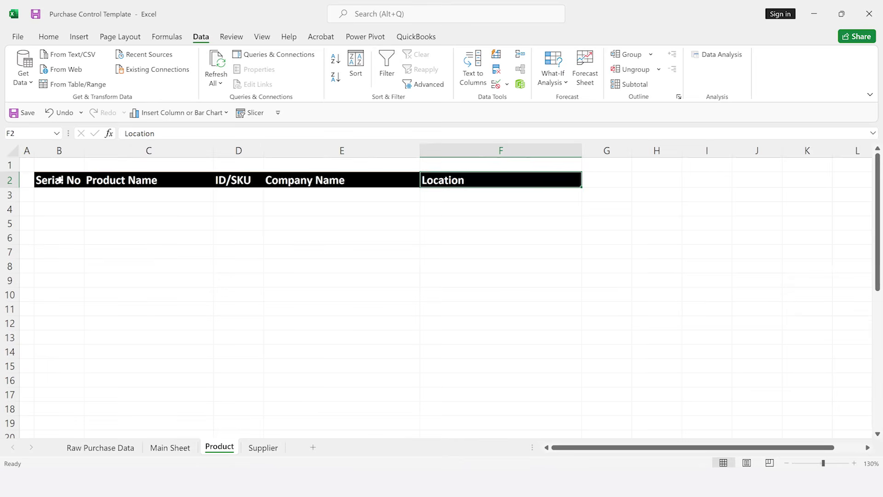
key("Left")
key("Left")
key("Left")
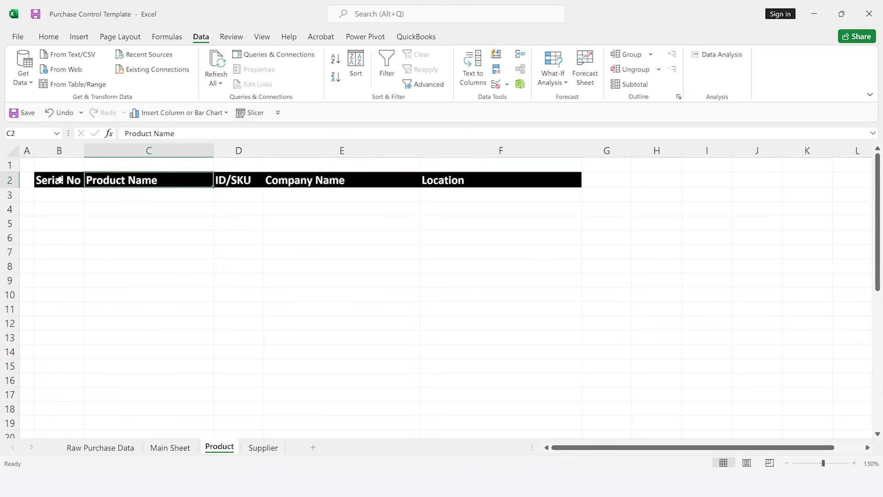
key("Left")
key("Right")
key("Down")
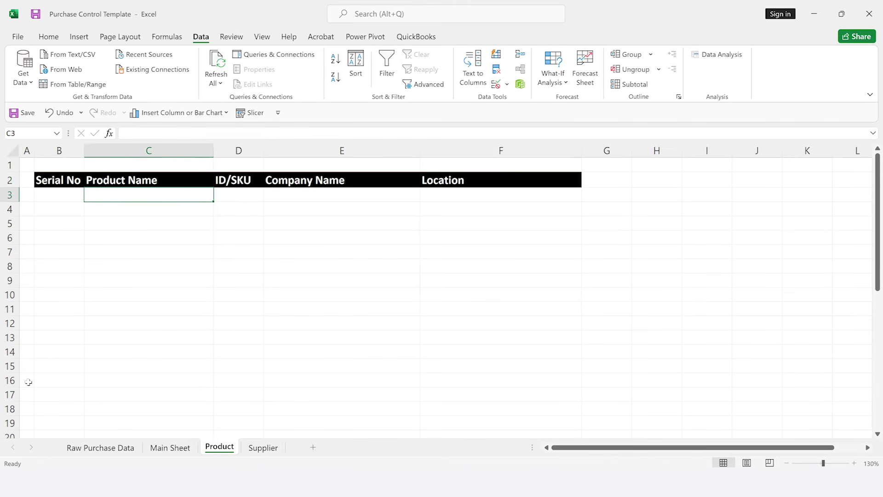
left_click(93, 451)
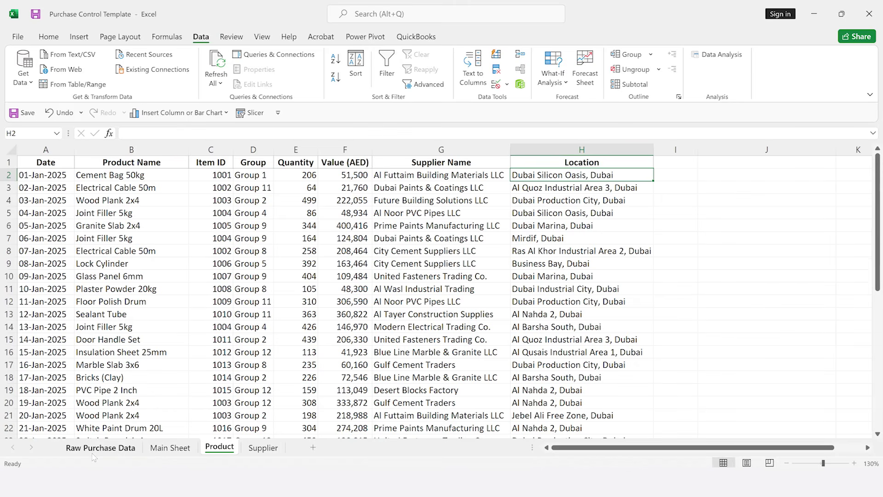
left_click(230, 445)
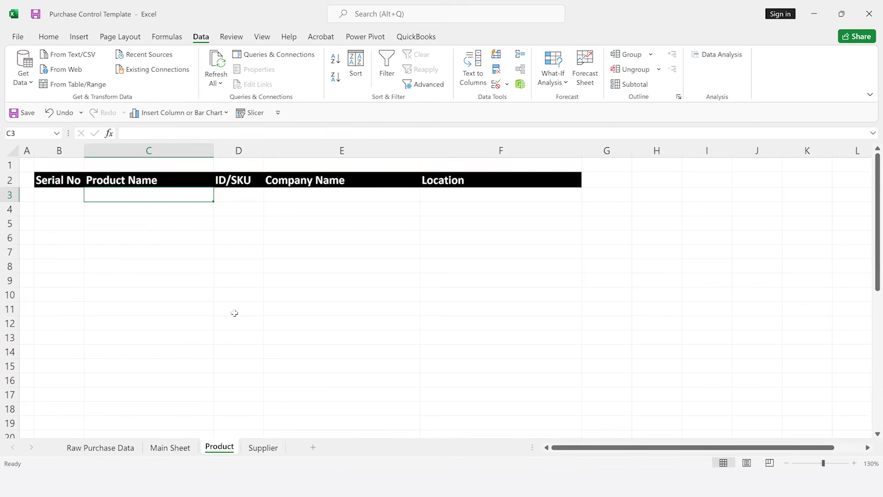
left_click(245, 181)
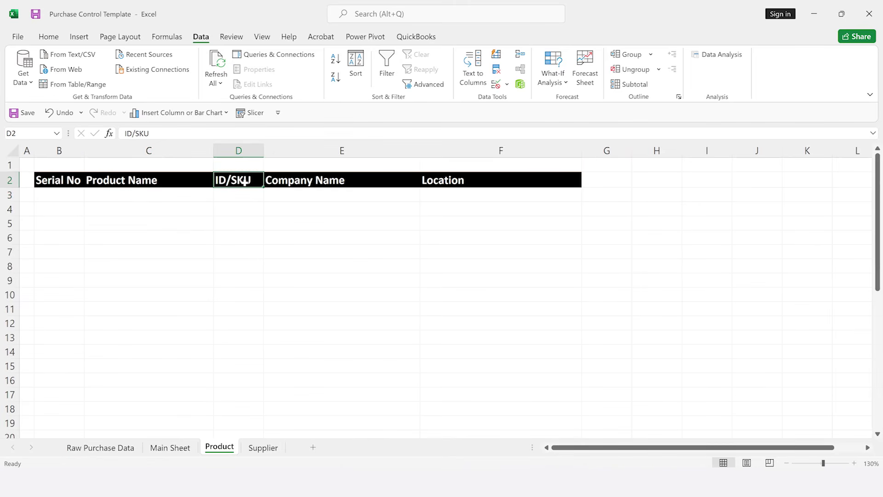
left_click(313, 179)
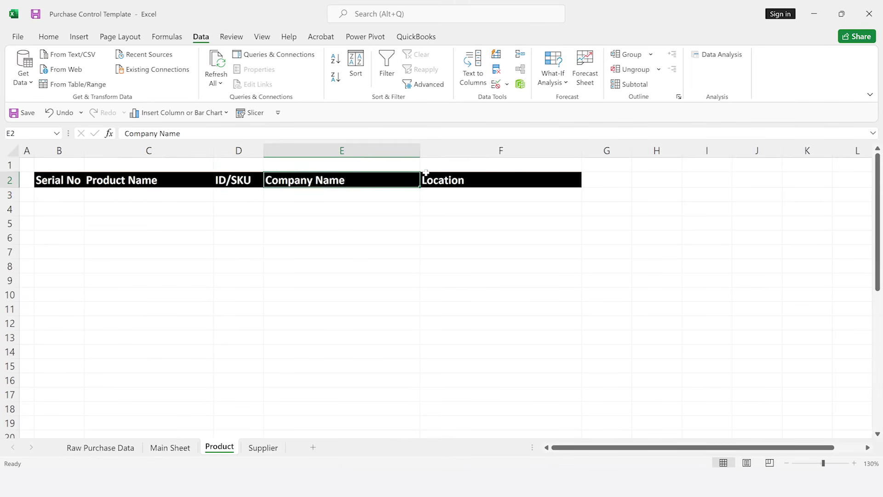
left_click(439, 179)
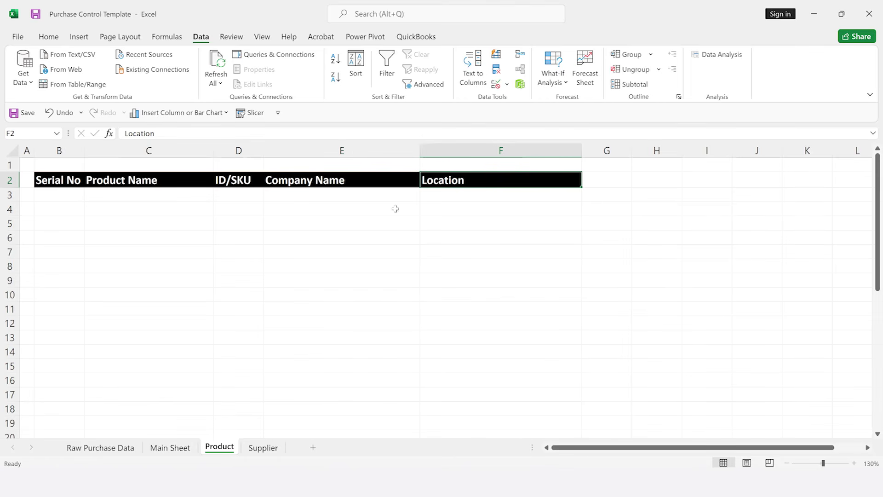
Copy all the product names in B2:B151 of the Raw Purchase Data sheet.
left_click(110, 448)
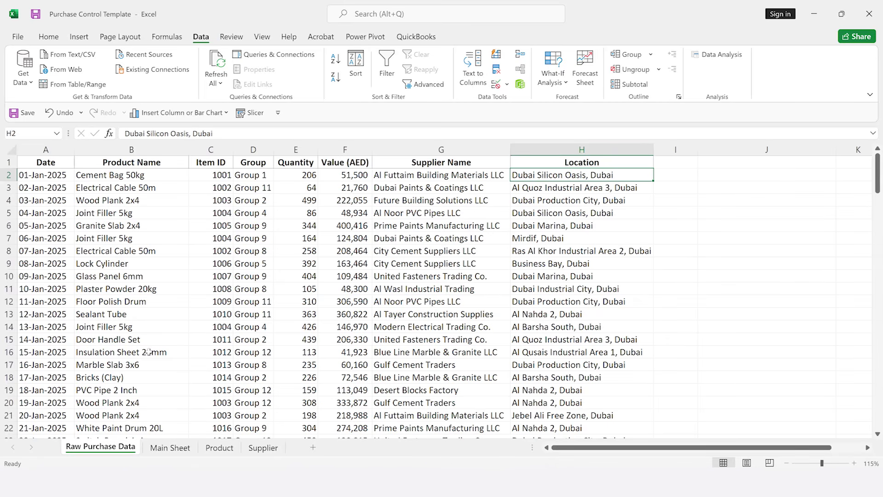
left_click(141, 175)
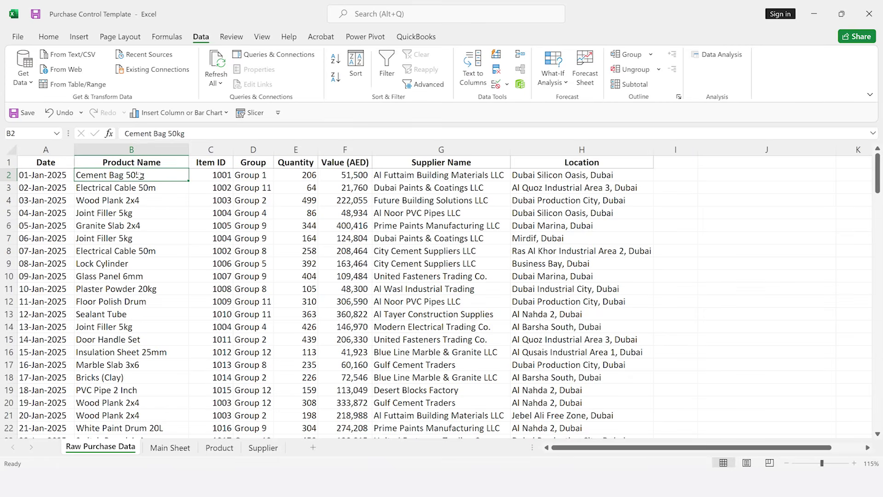
key("ctrl+shift+Down")
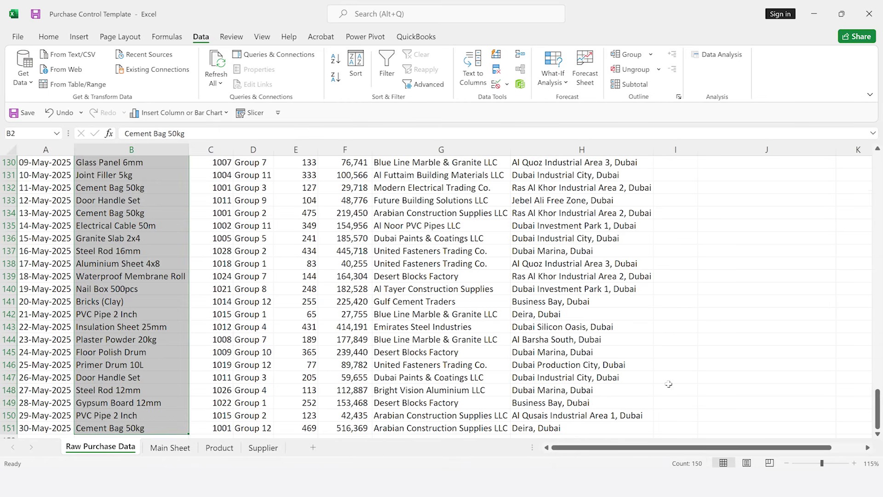
key("ctrl+c")
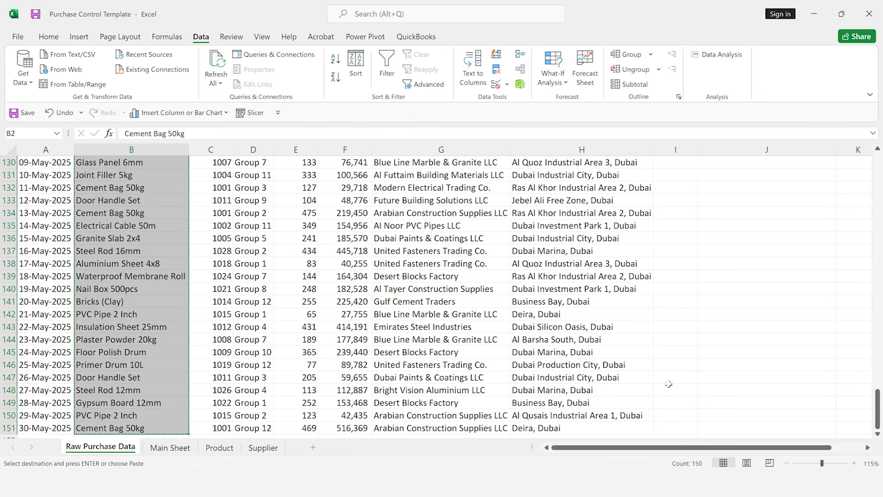
Paste the copied product names into empty column J of the same sheet, starting at J2.
key("Right")
key("Right")
key("Right")
key("Right")
key("Right")
key("Right")
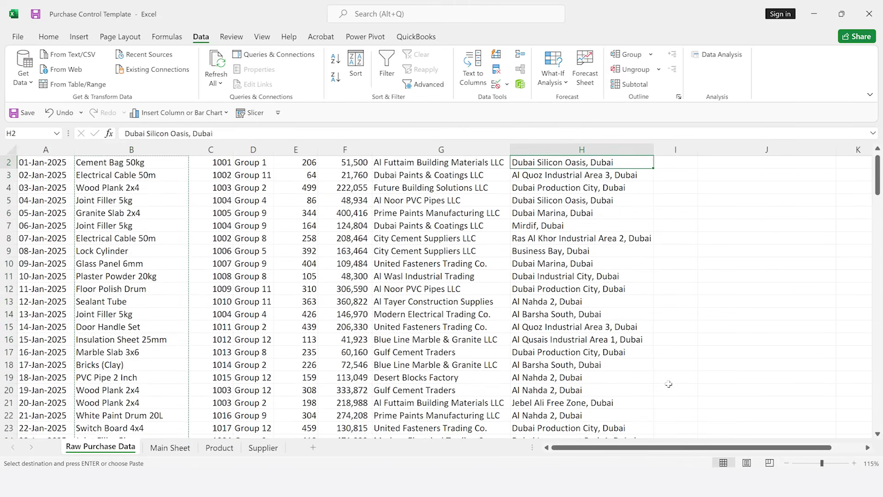
key("Up")
key("Right")
key("Right")
key("Down")
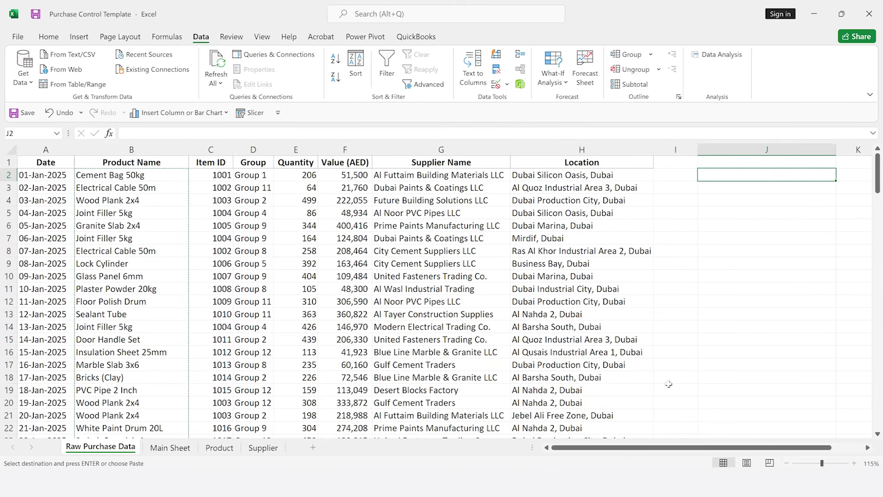
key("ctrl+v")
key("ctrl")
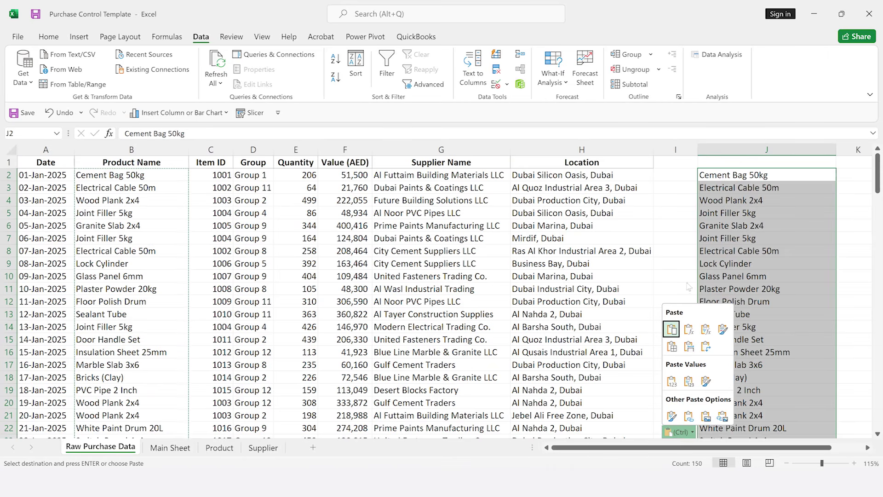
key("Escape")
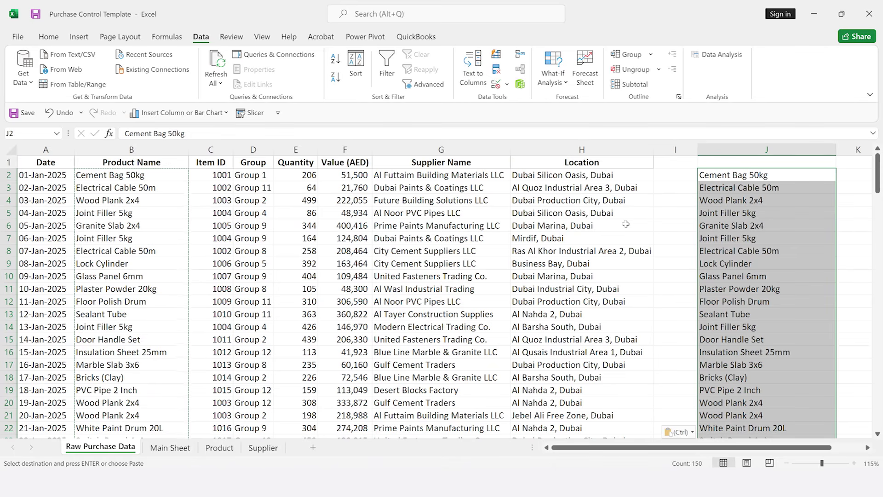
Remove the duplicate product names from the pasted list in column J, treating the data as having no headers.
key("alt")
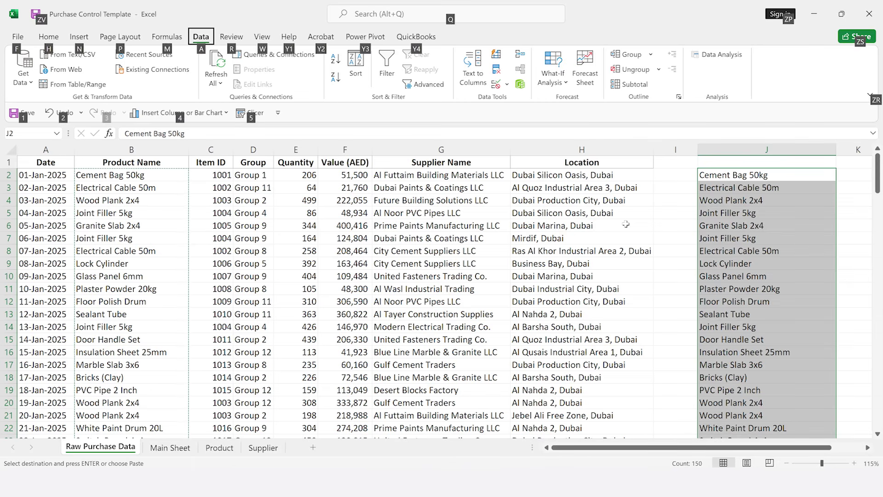
key("a")
key("m")
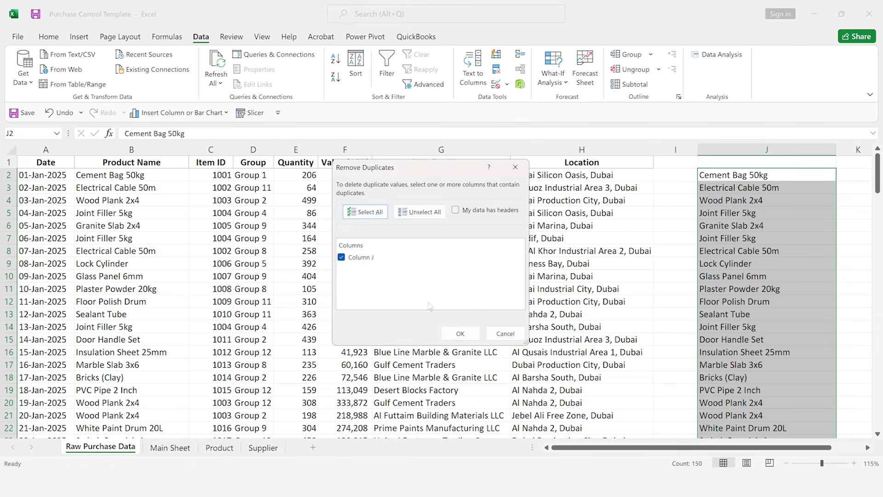
left_click(462, 335)
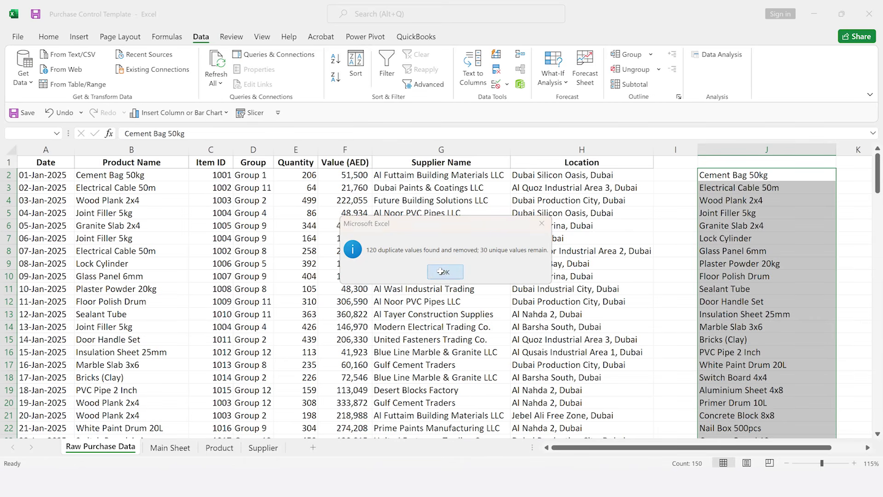
left_click(441, 271)
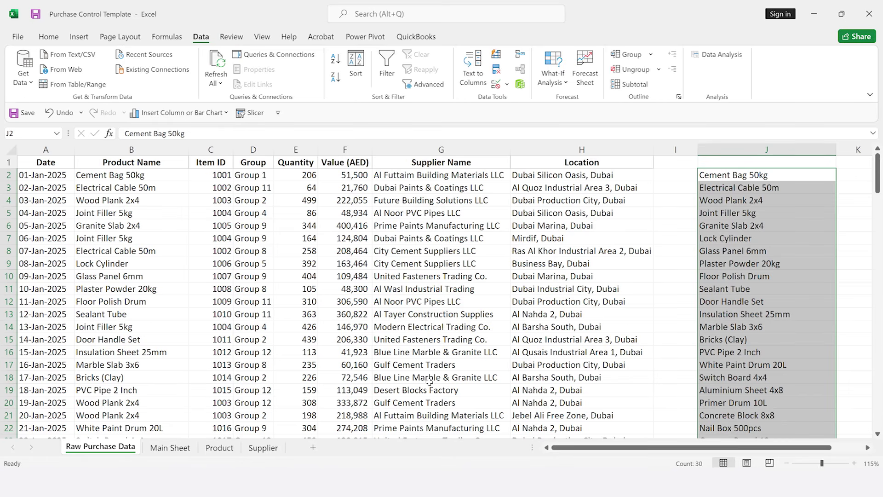
Copy the deduplicated product list from column J into the Product sheet's Product Name column, starting at C3.
key("ctrl+c")
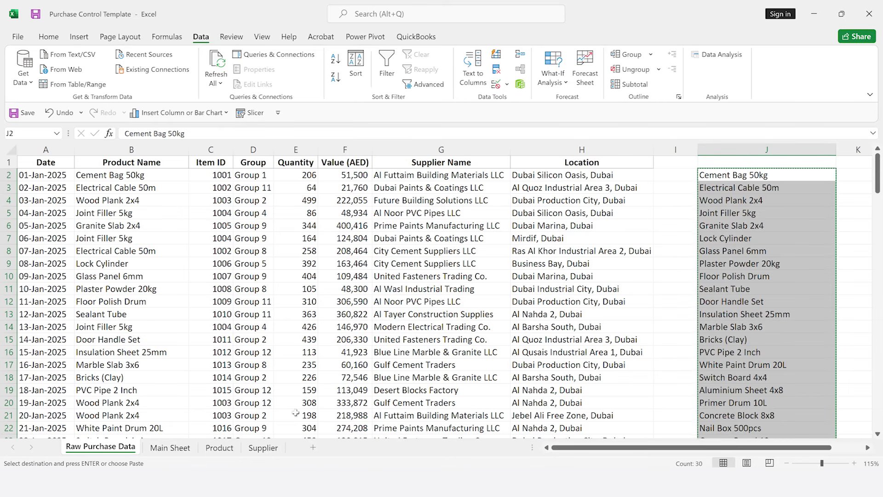
left_click(226, 451)
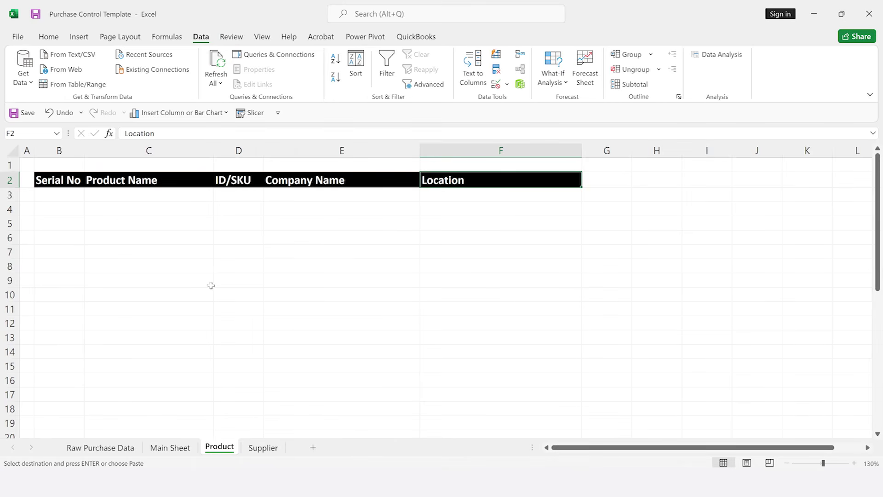
left_click(115, 196)
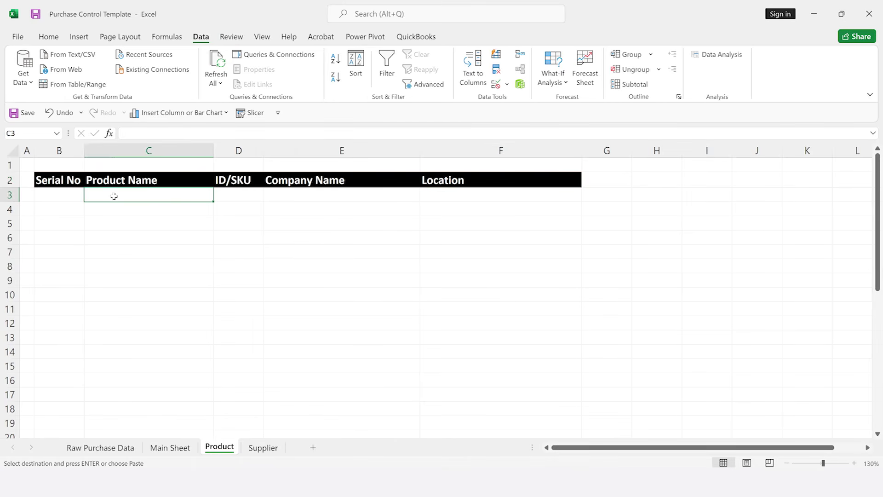
key("ctrl+v")
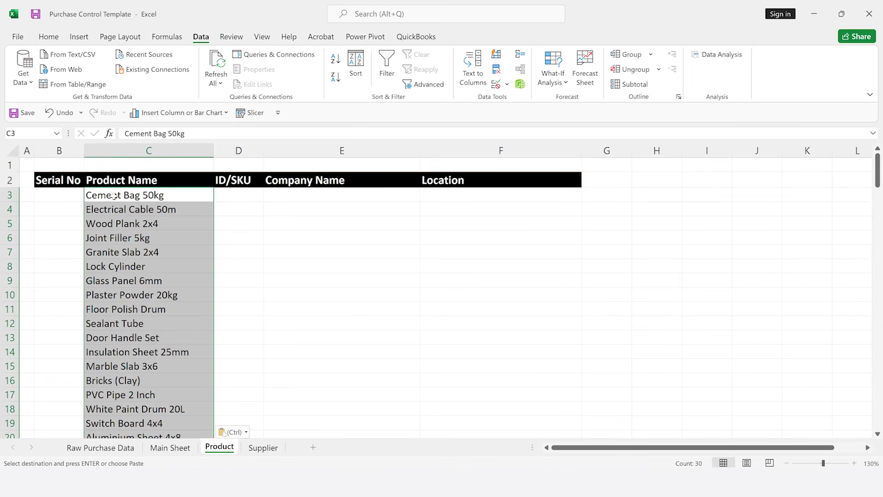
left_click(64, 179)
Start a VLOOKUP in D3 of the Product sheet, looking up C3 in the absolute range $B$2:$H$151 of Raw Purchase Data.
left_click(245, 197)
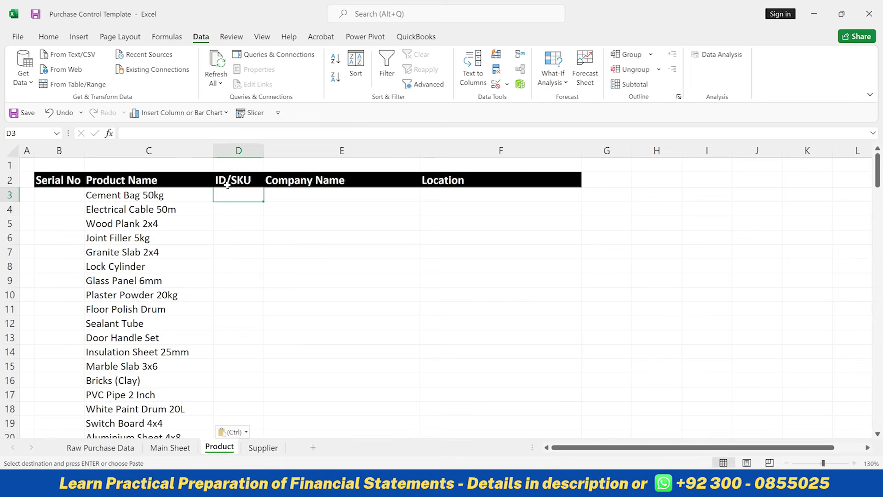
type("=vl")
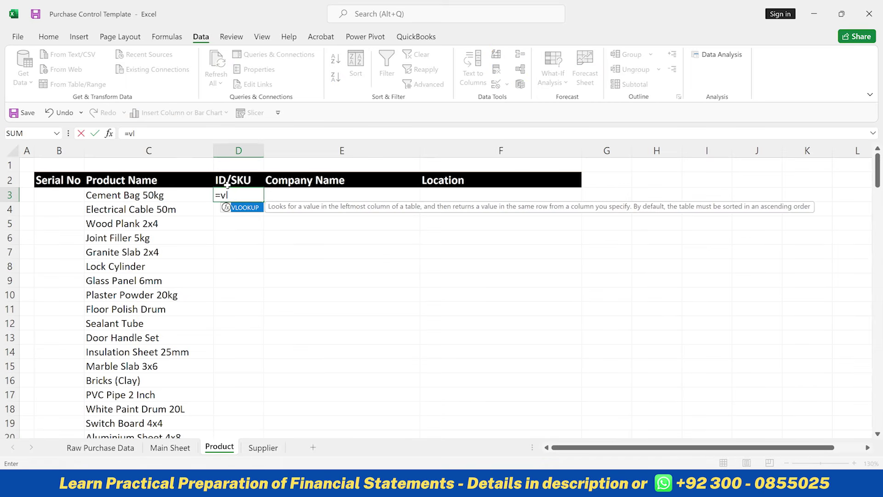
key("Tab")
left_click(161, 193)
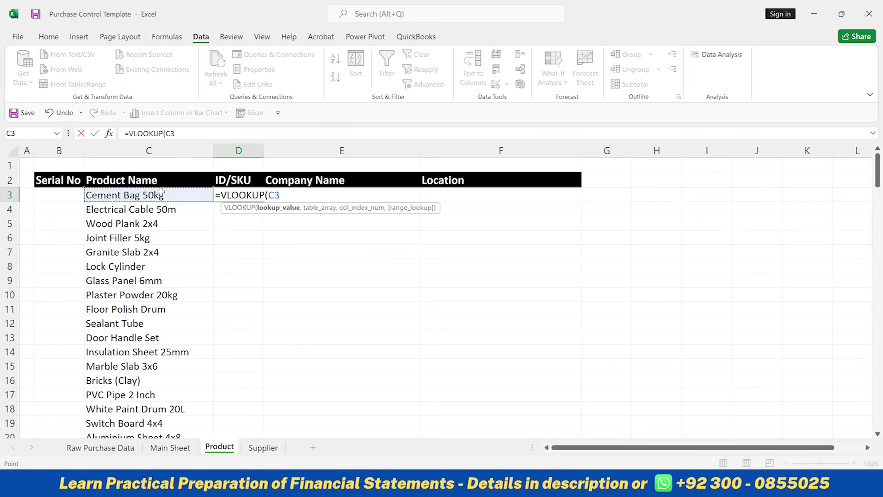
type(",")
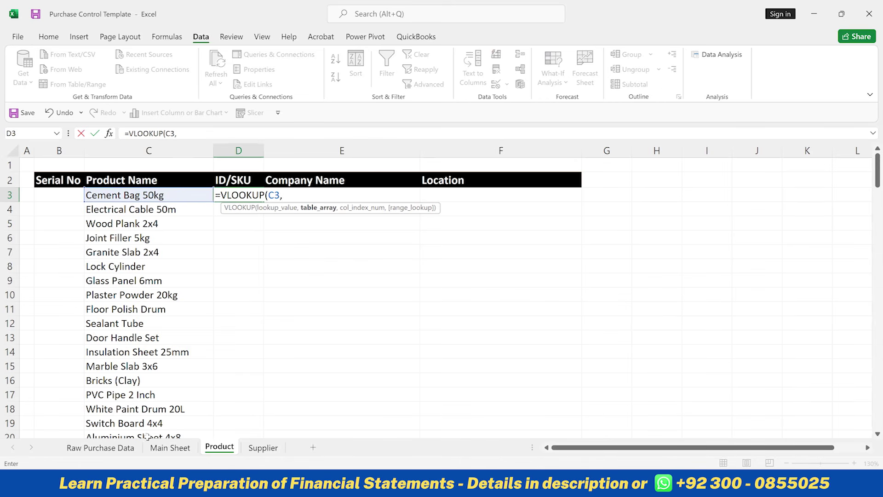
left_click(101, 448)
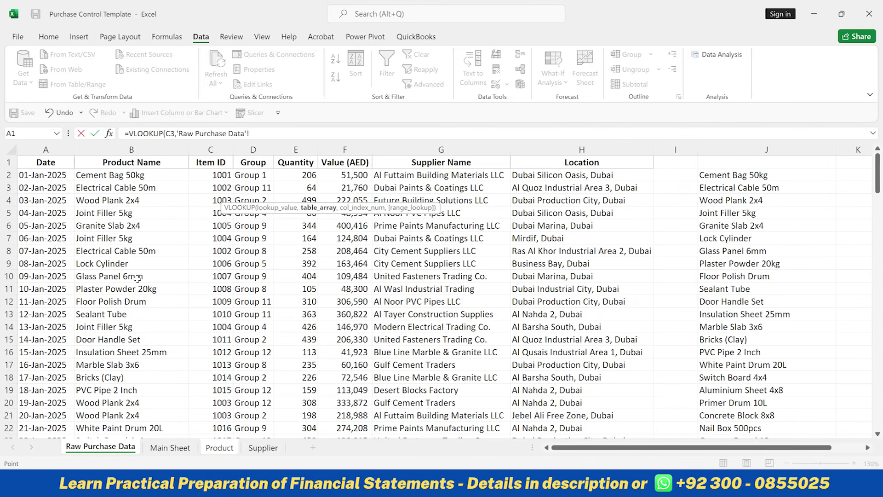
left_click(131, 175)
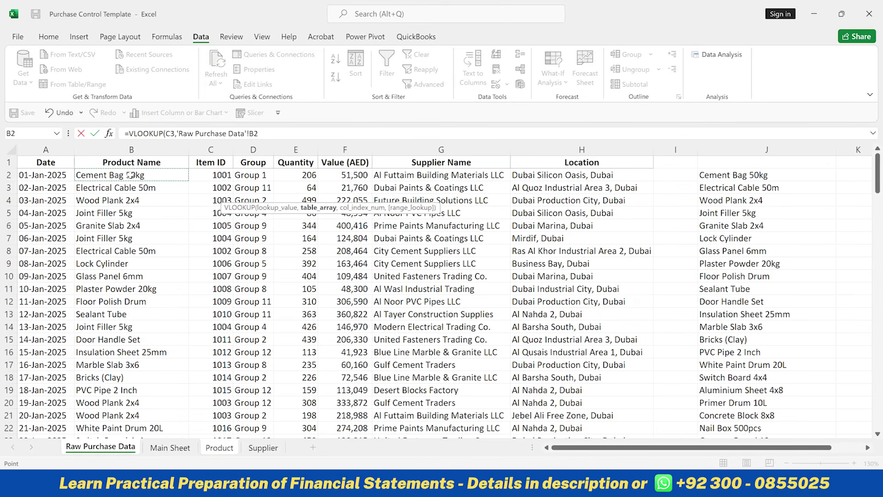
left_click_drag(131, 174, 651, 179)
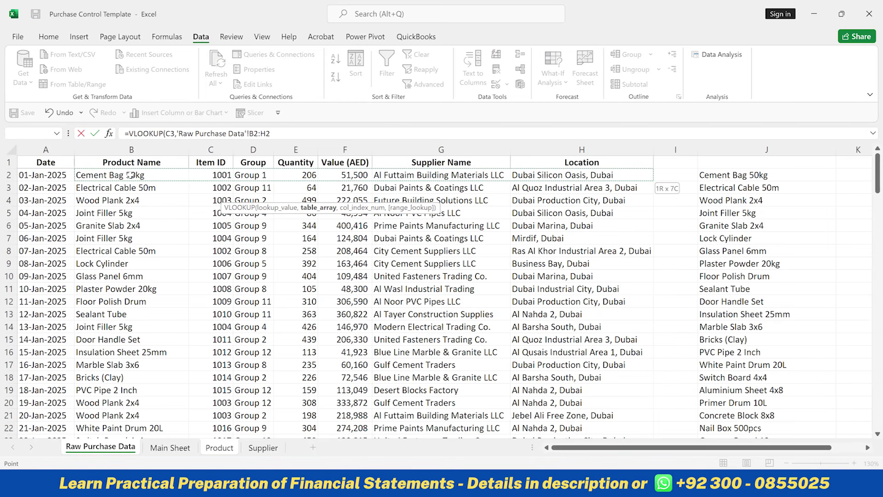
key("ctrl+shift+Down")
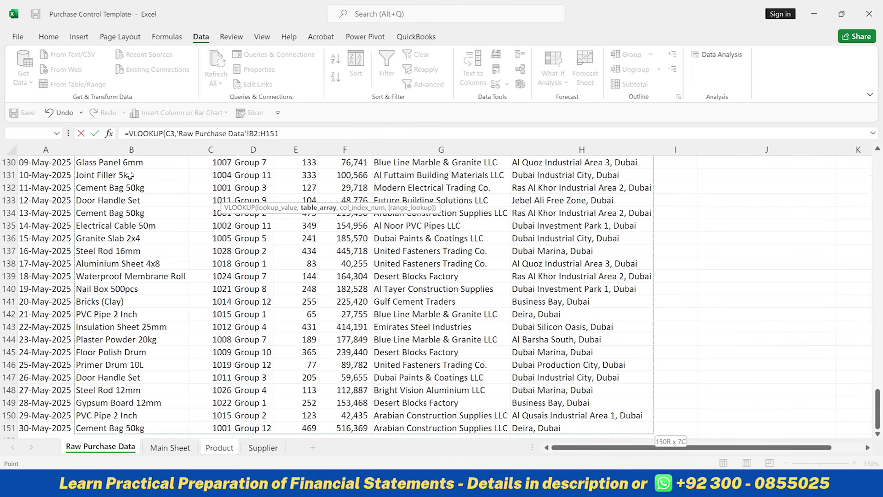
key("F4")
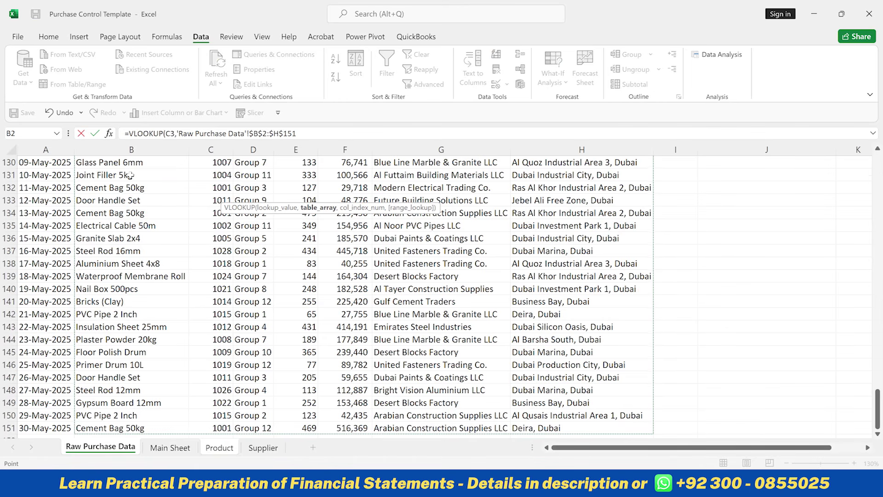
Complete the VLOOKUP with column index 2 and exact match FALSE, and fill it down the ID/SKU column for all products.
type(",")
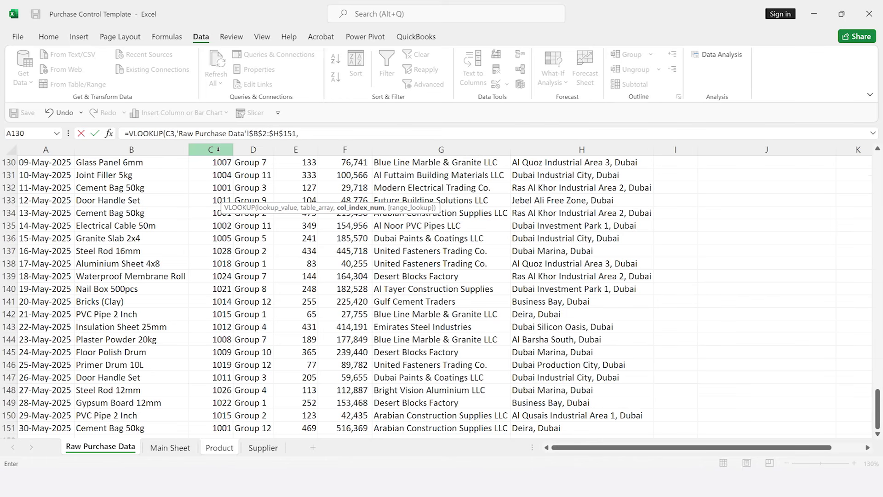
type(",")
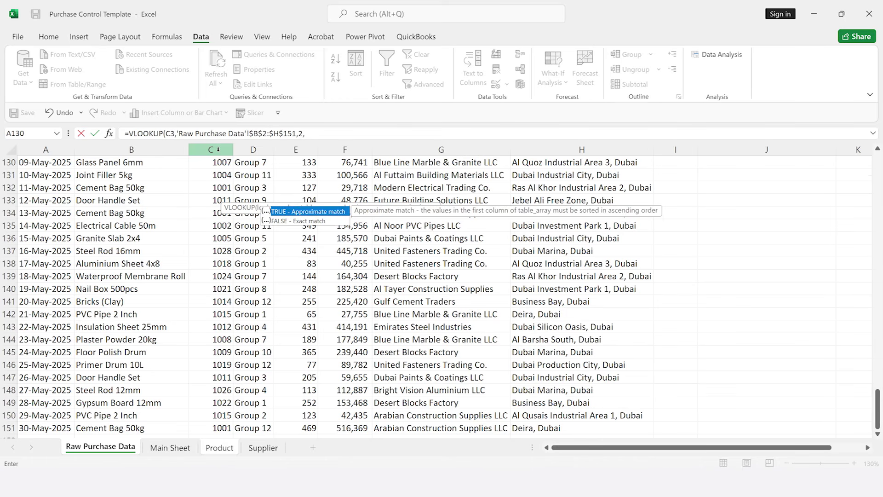
key("Down")
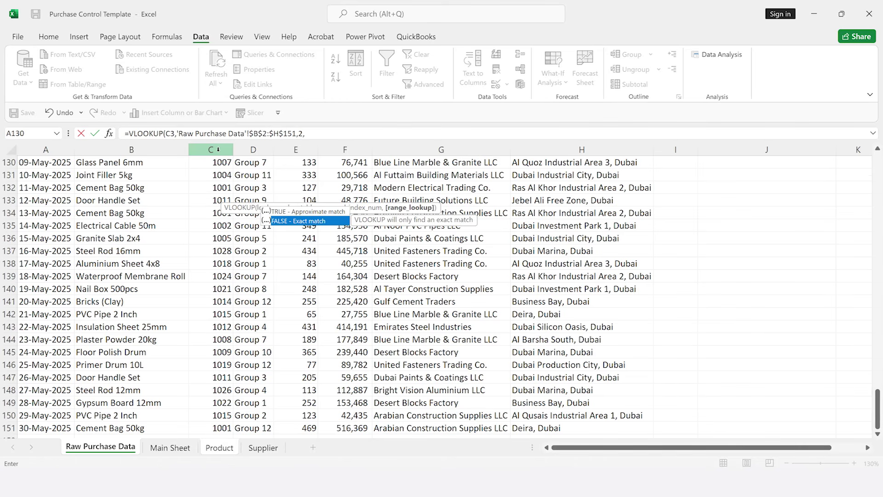
key("Tab")
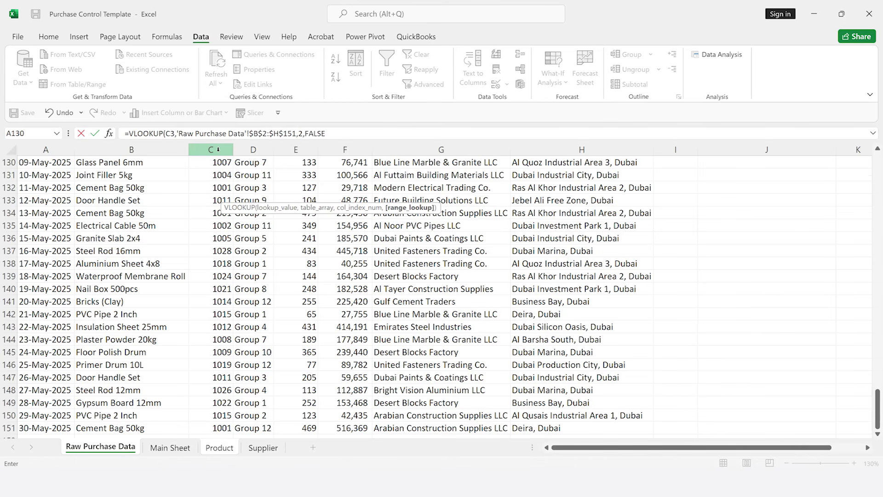
type(")")
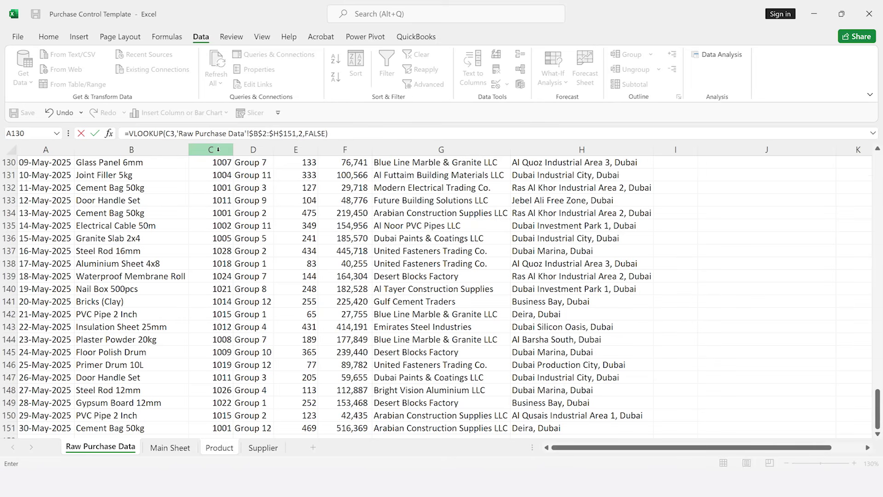
key("Return")
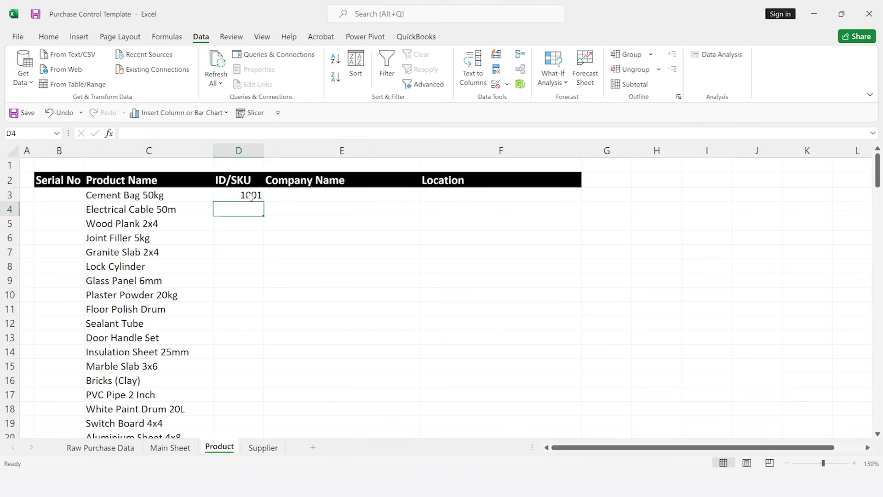
left_click(251, 197)
double_click(263, 202)
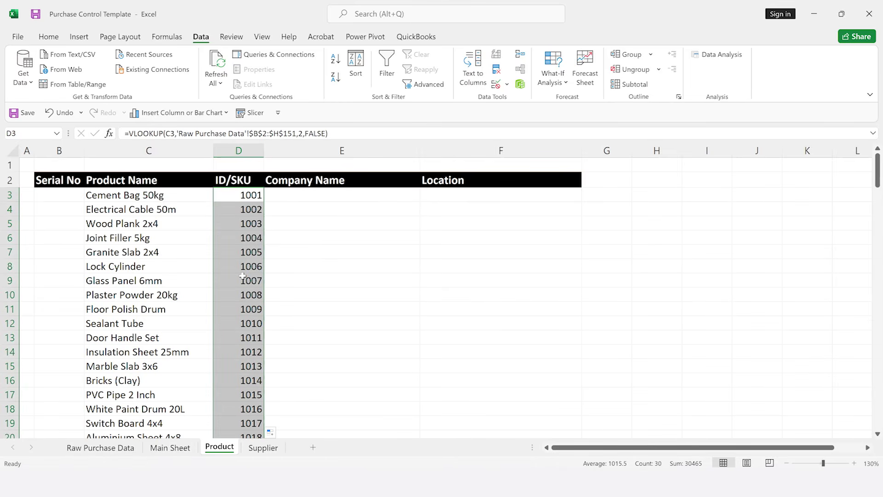
Copy the ID/SKU lookup formula from D3 into the first Company Name and Location cells, E3 and F3.
left_click(307, 194)
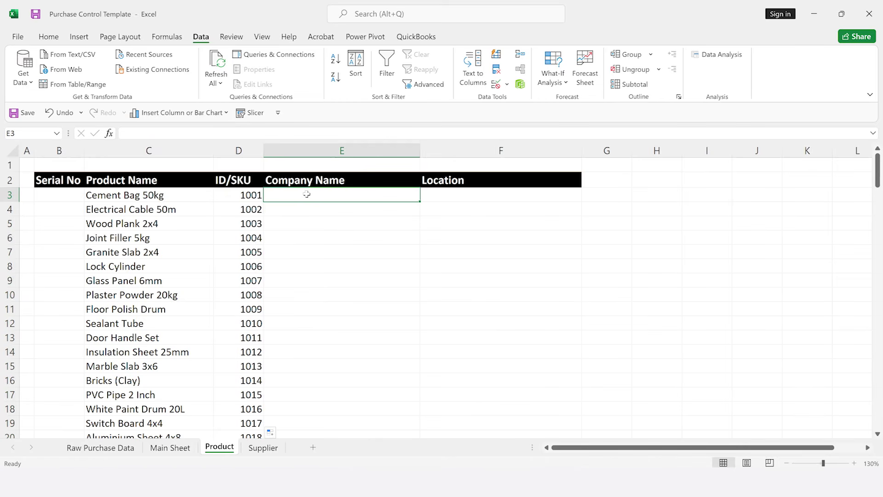
key("Left")
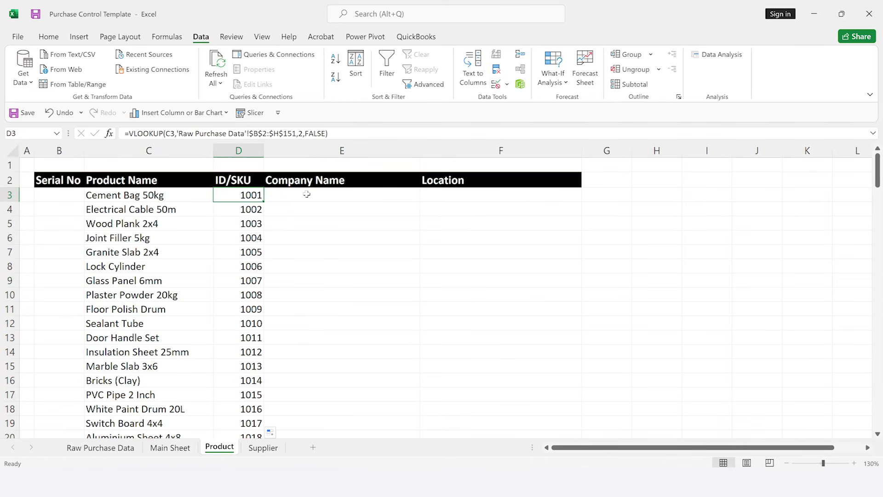
key("ctrl+c")
left_click(307, 194)
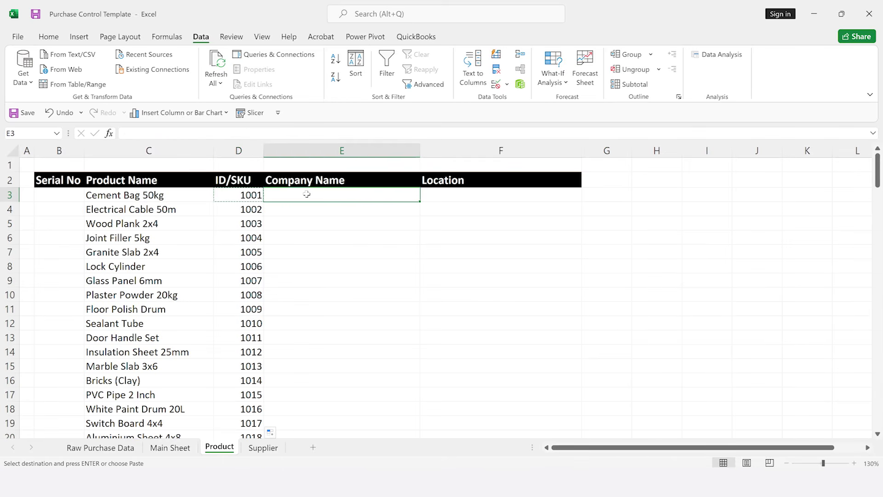
key("ctrl+v")
key("Right")
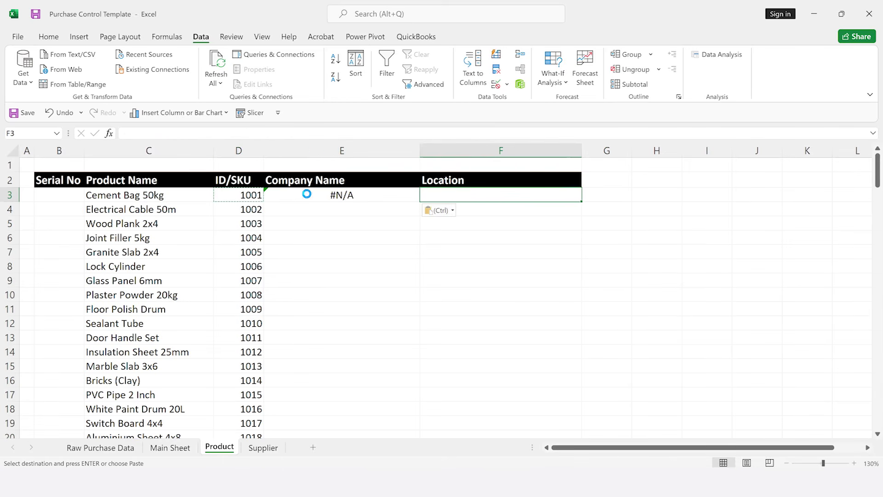
key("ctrl+v")
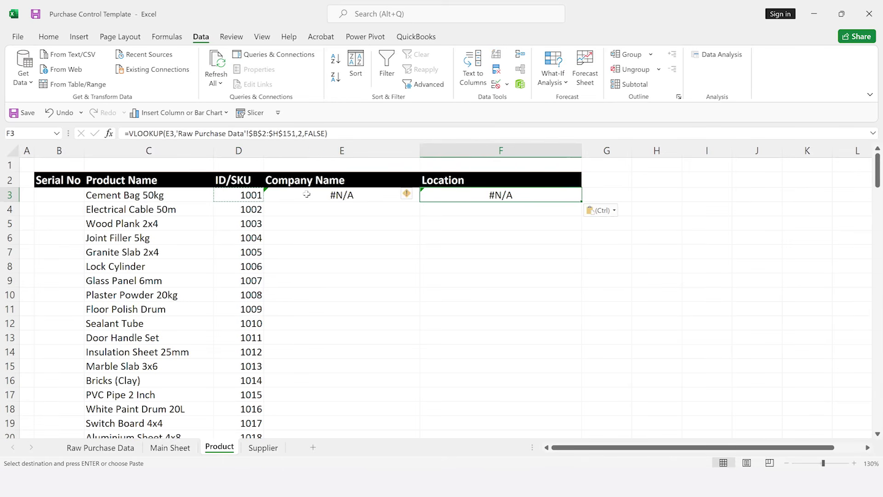
Review the D3 lookup formula and count the Raw Purchase Data columns from Product Name across to Supplier Name and Location.
left_click(244, 196)
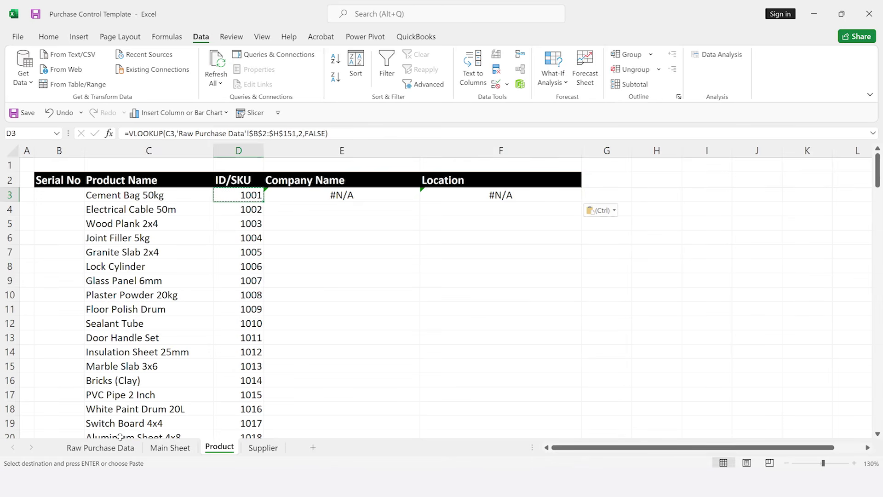
left_click(113, 449)
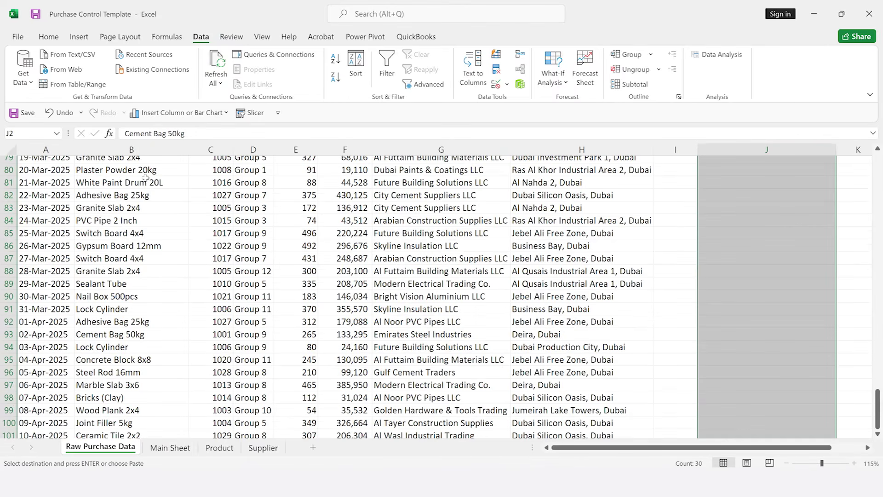
key("Home")
key("Right")
key("Right")
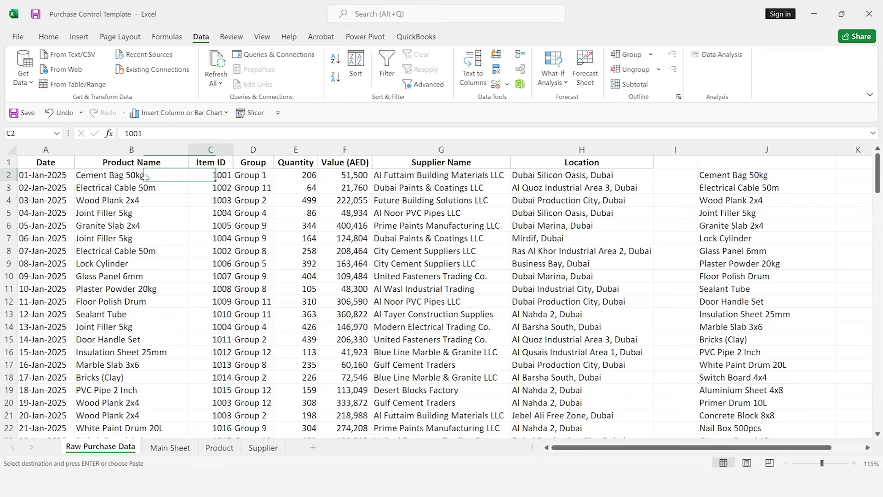
key("Right")
key("Right")
key("Right")
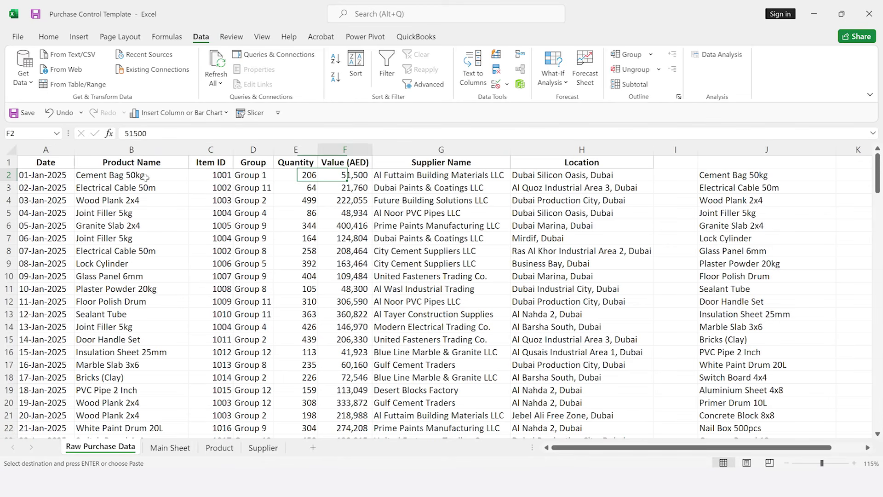
key("Right")
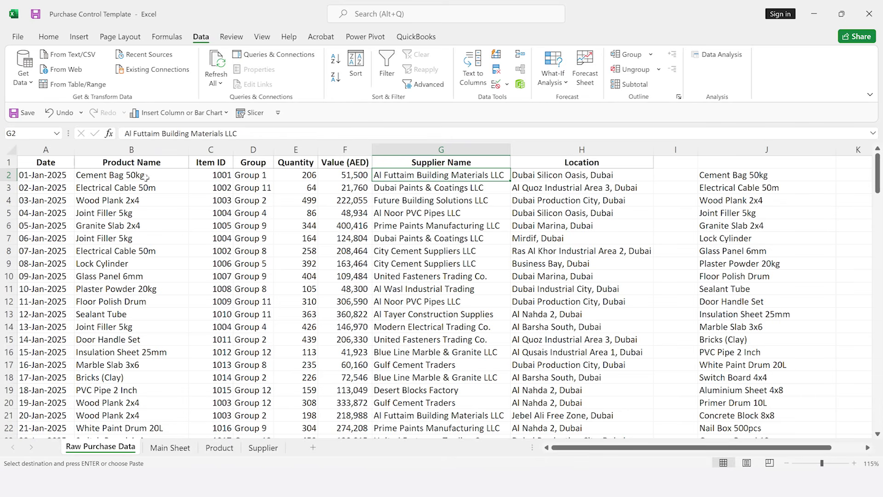
key("Right")
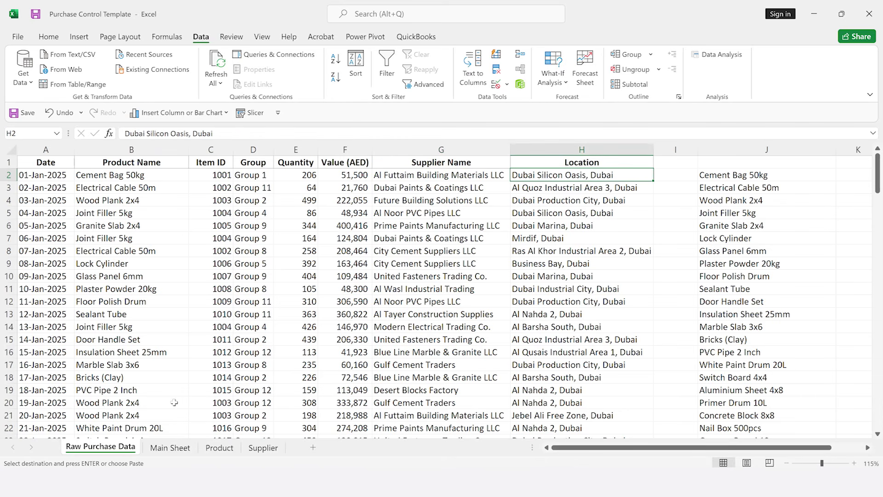
Try setting the column index of the Company Name lookup in E3 of the Product sheet to 6.
left_click(220, 450)
left_click(345, 195)
double_click(345, 196)
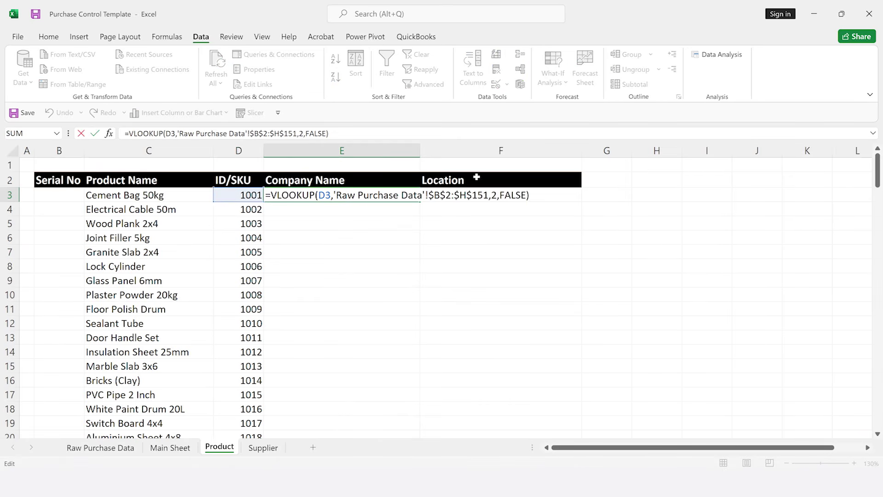
left_click(497, 196)
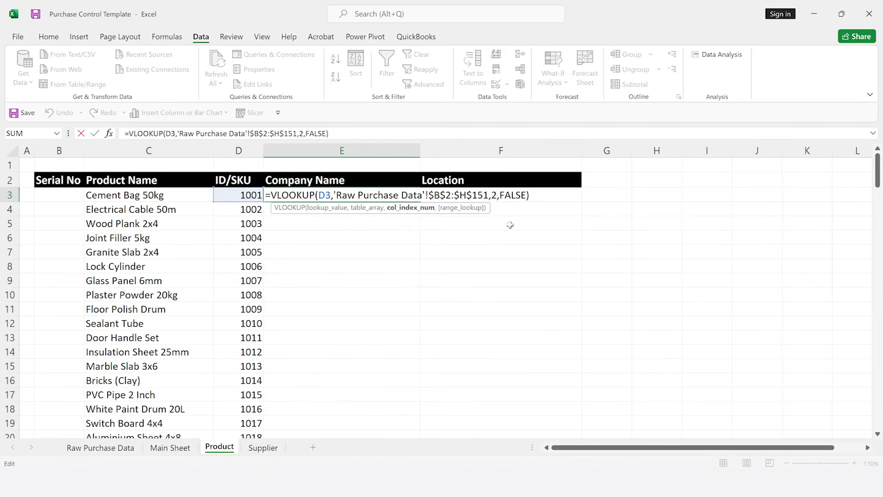
key("BackSpace")
type("7")
key("BackSpace")
type("6")
key("Return")
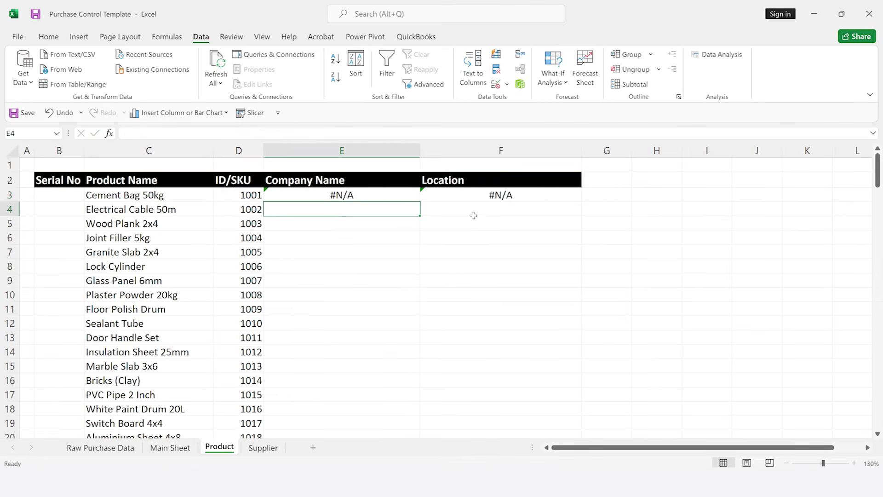
Check the lookup value in E3, clear the cell and copy the D3 lookup formula into it again.
left_click(396, 196)
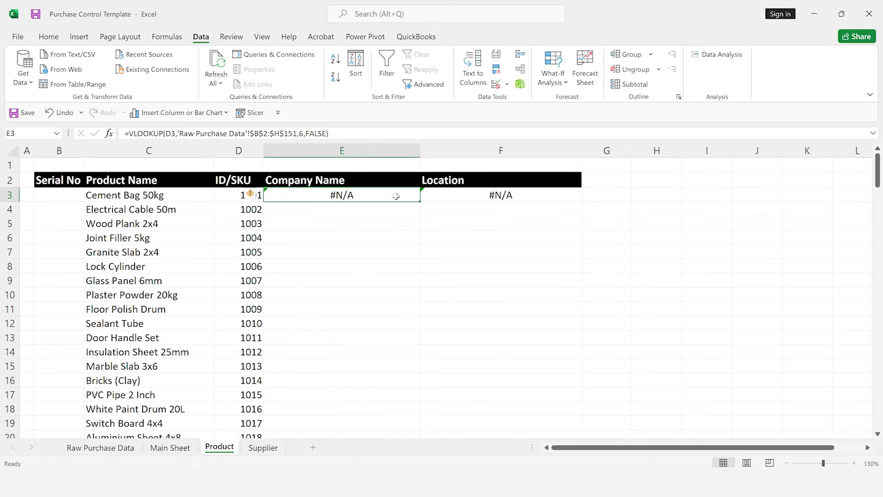
double_click(395, 196)
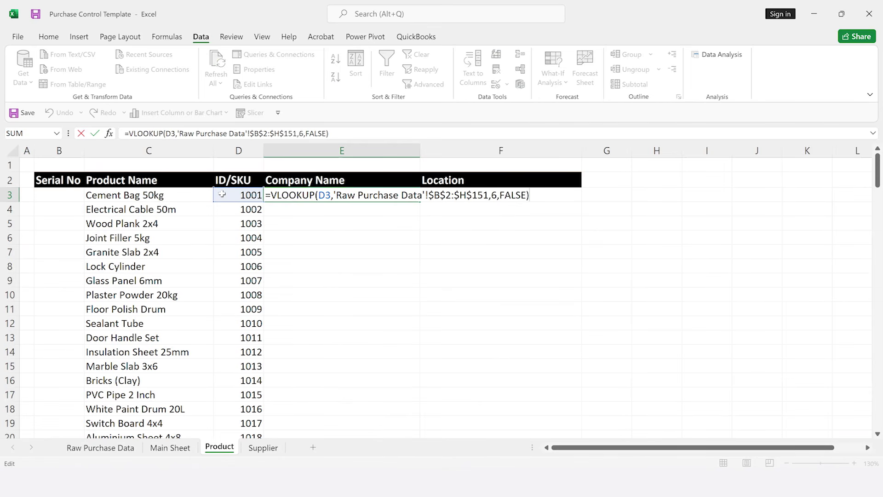
left_click(326, 195)
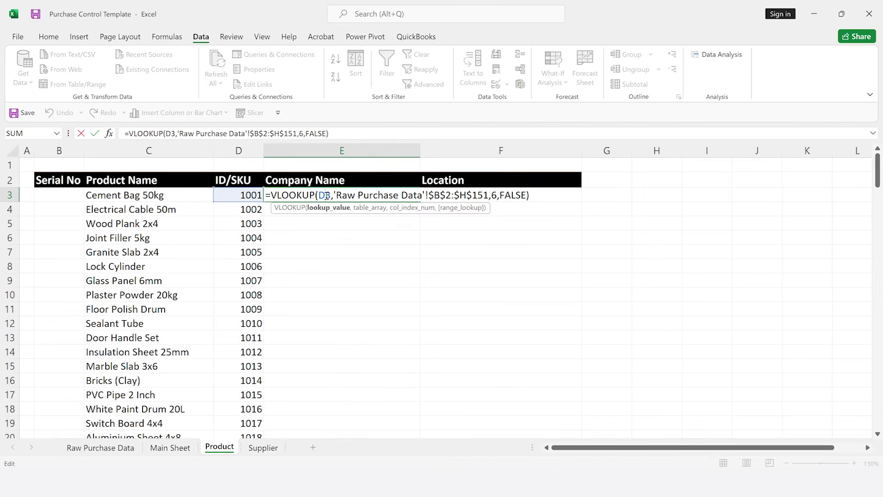
key("ctrl+Return")
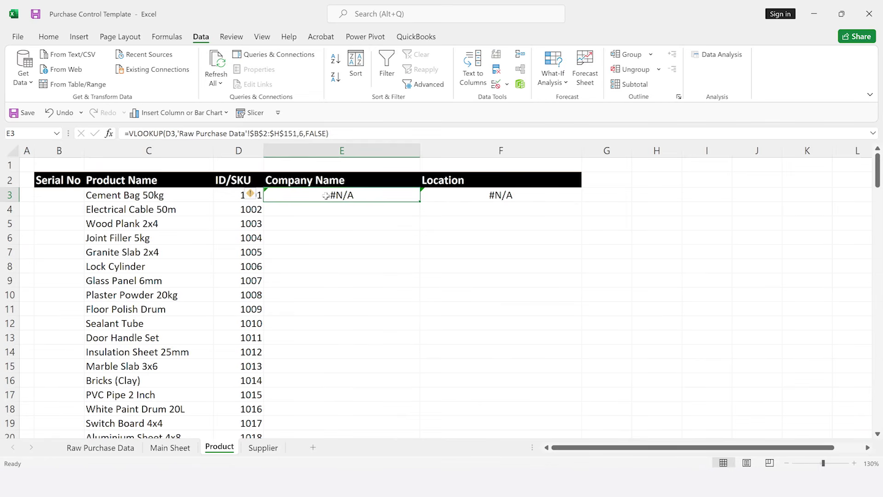
key("Delete")
key("Left")
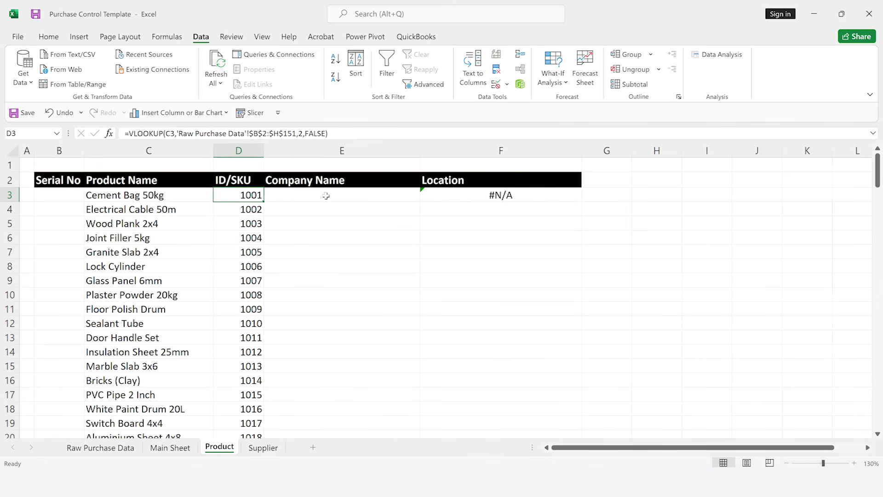
key("ctrl+c")
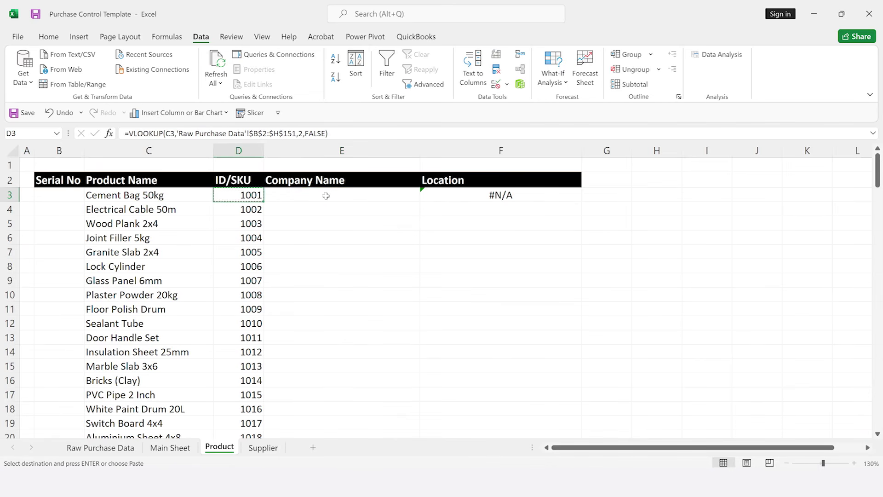
key("Right")
key("ctrl+v")
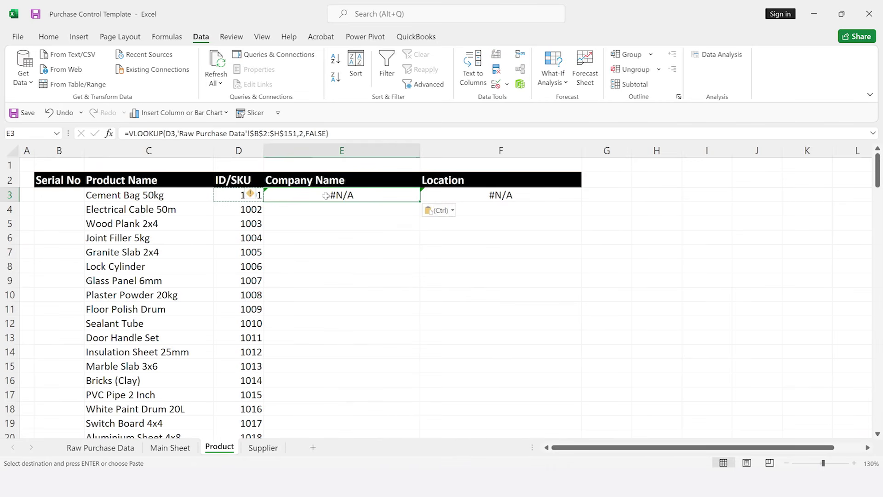
Change the Company Name formula in E3 to look up C3 with column index 6.
double_click(326, 195)
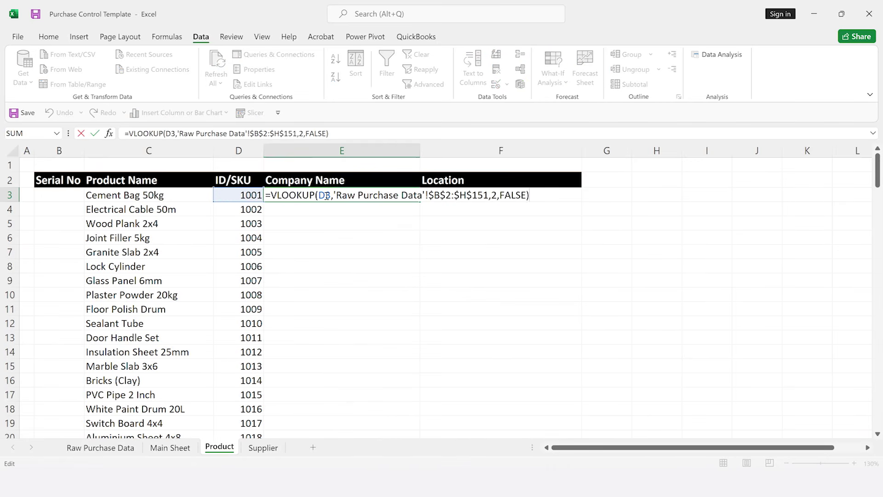
left_click(500, 194)
key("Left")
key("BackSpace")
type("6")
left_click(325, 194)
key("BackSpace")
type("C")
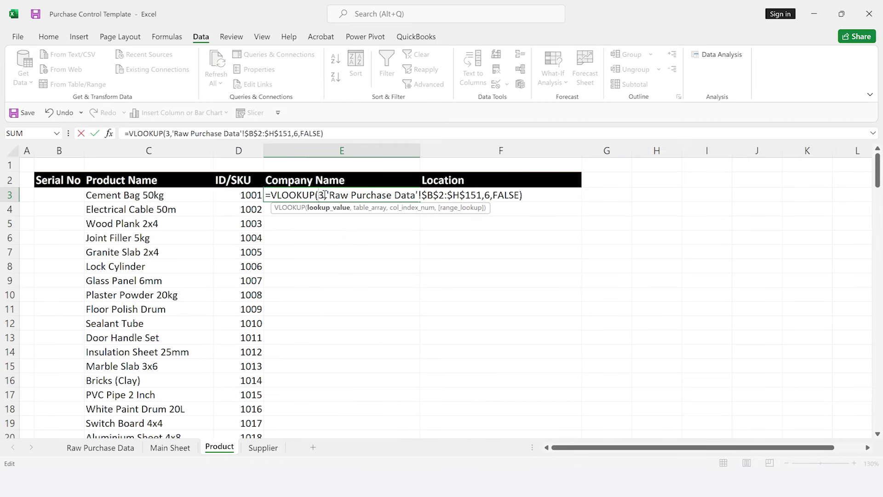
key("Return")
key("Up")
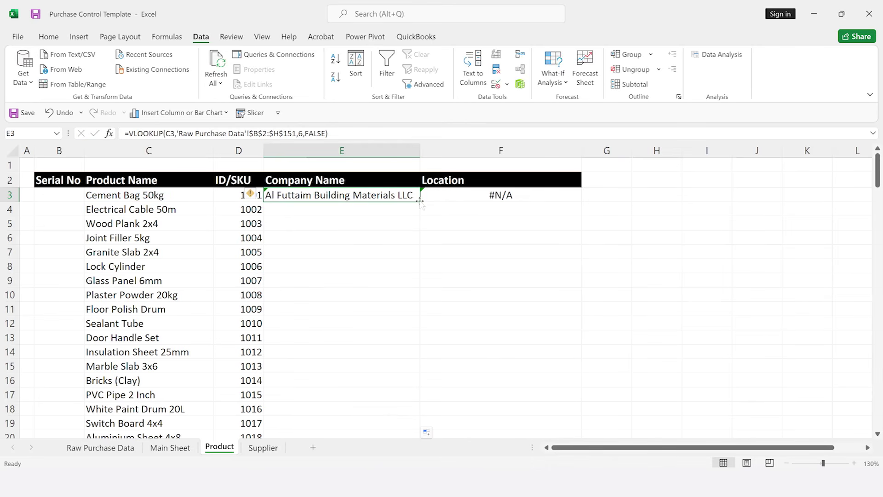
Fill the E3 lookup down the Company Name column for all products and autofit the column width.
double_click(419, 201)
key("alt")
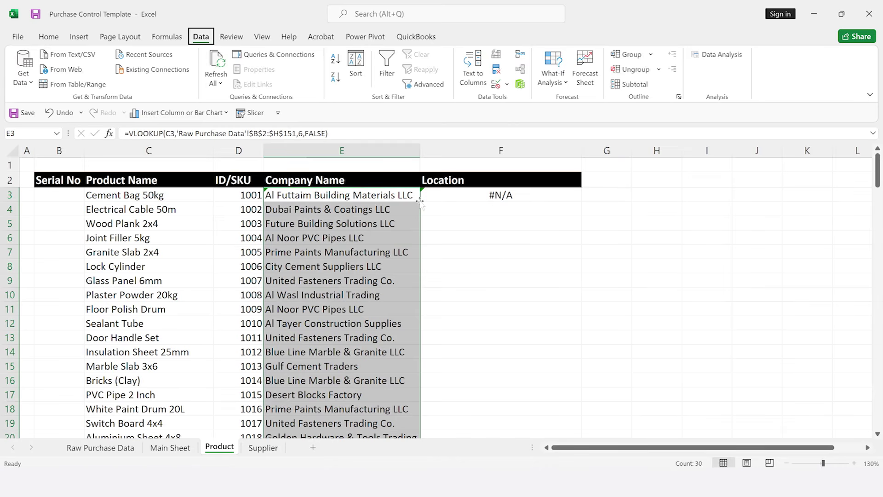
key("h")
key("o")
key("i")
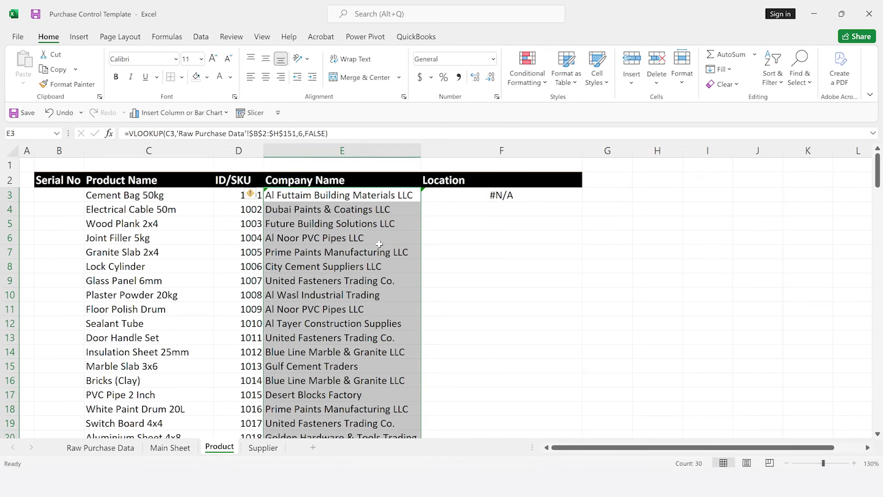
Change the Location formula in F3 to look up C3 with column index 7, and fill it down for all products.
left_click(471, 197)
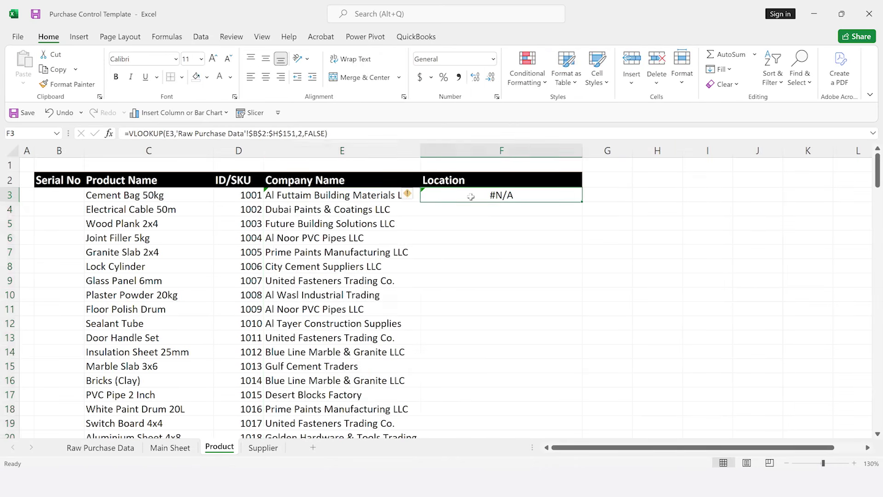
double_click(470, 197)
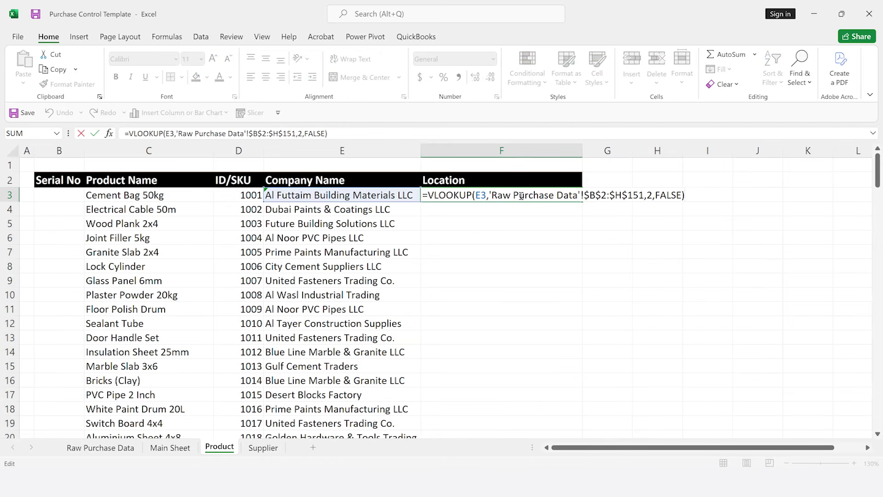
left_click(481, 196)
double_click(481, 196)
left_click(149, 195)
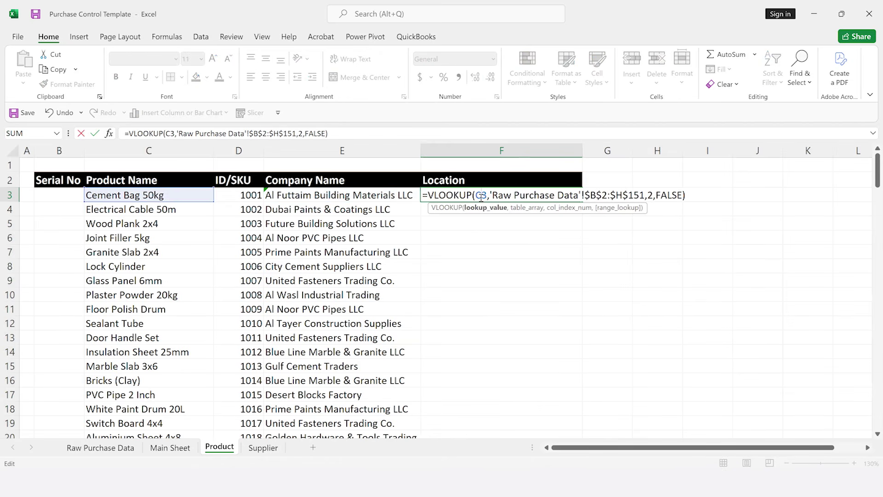
left_click(651, 195)
key("BackSpace")
type("7")
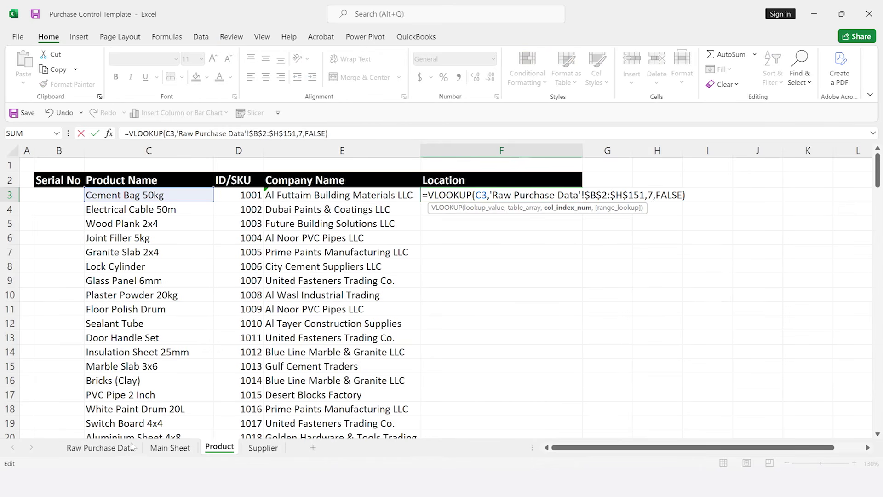
key("Return")
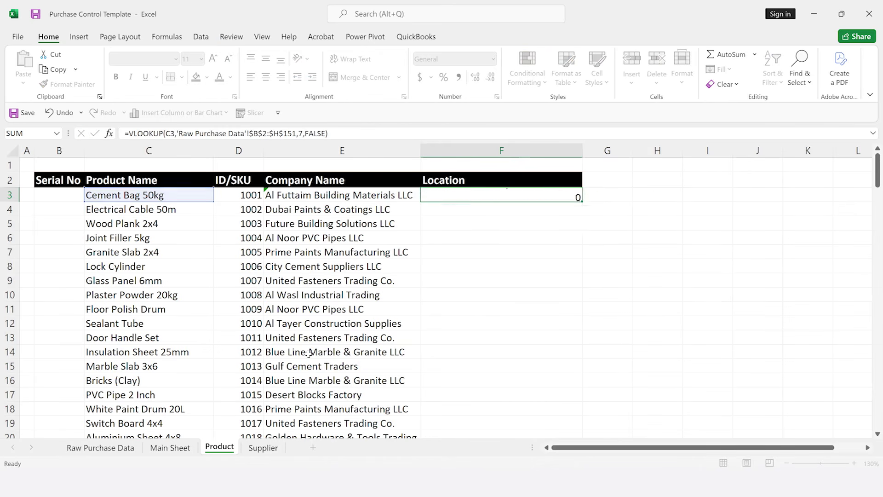
left_click(489, 193)
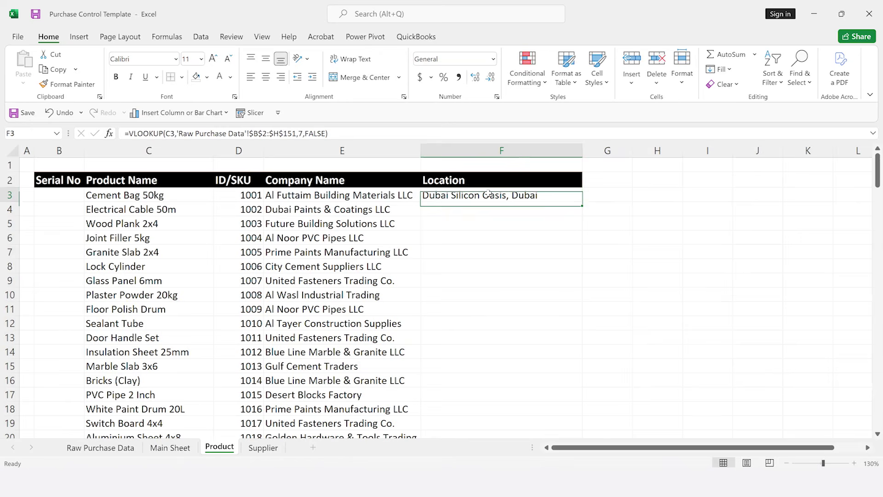
double_click(582, 204)
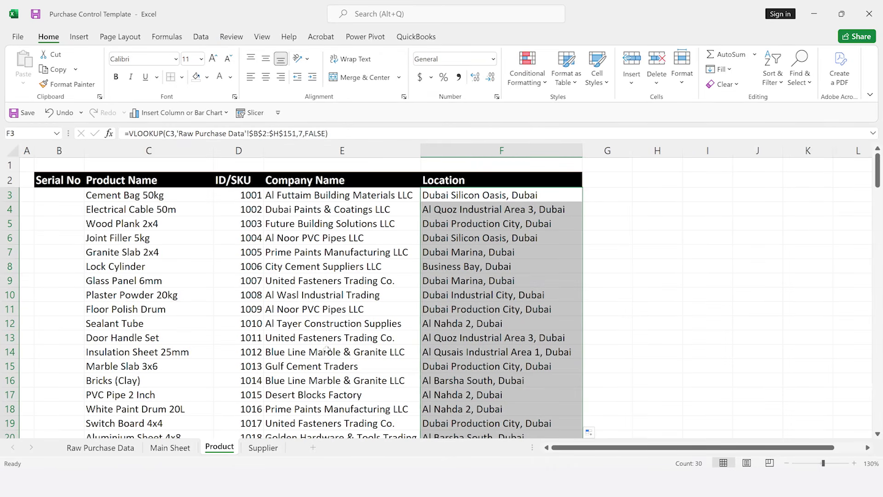
left_click(107, 453)
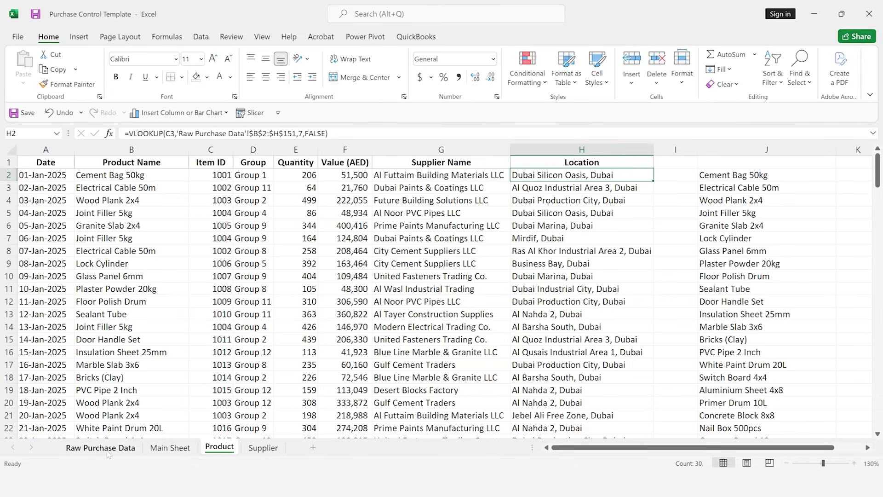
left_click(108, 453)
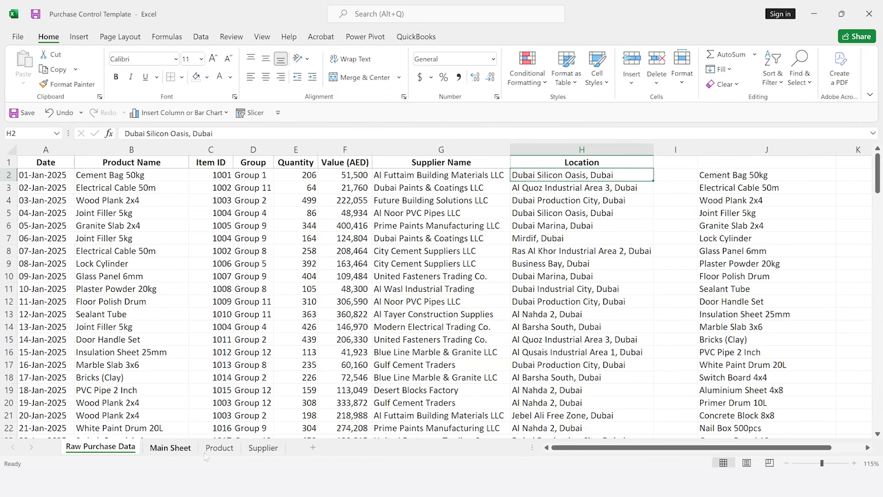
left_click(171, 449)
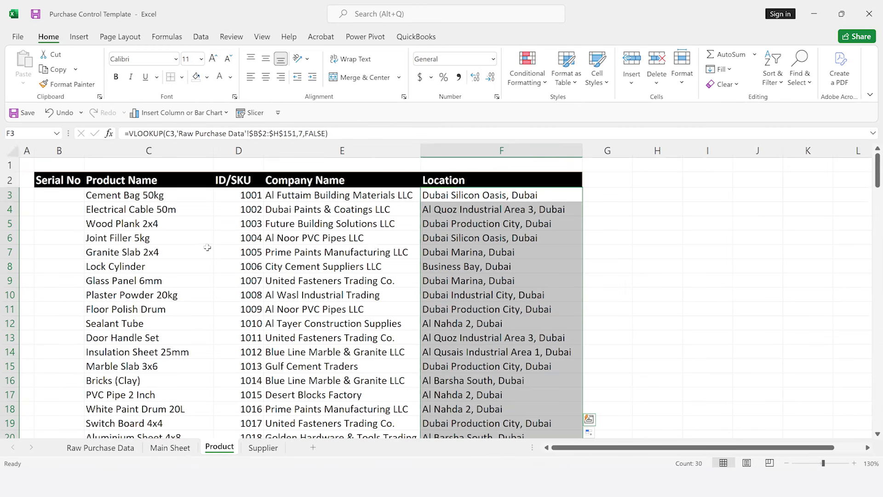
Enter 1 and 2 as the first two serial numbers in B3 and B4 of the Product sheet.
left_click(60, 180)
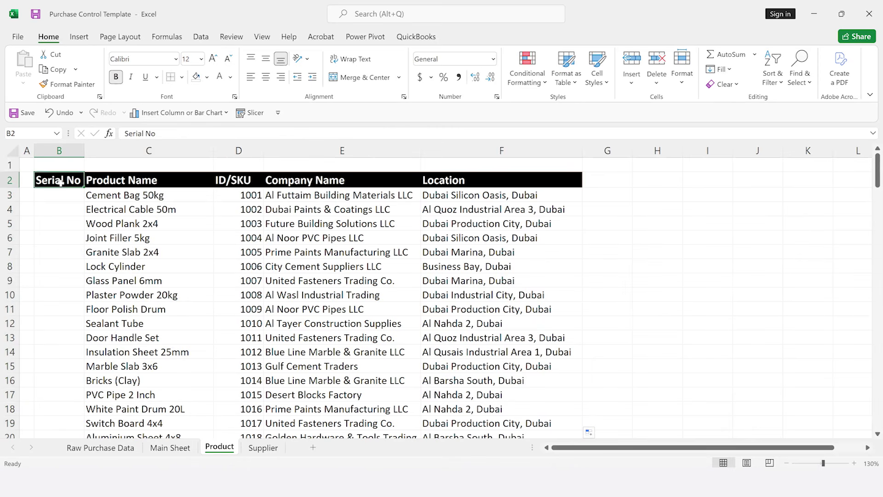
key("Down")
type("1")
key("Return")
type("2")
key("Return")
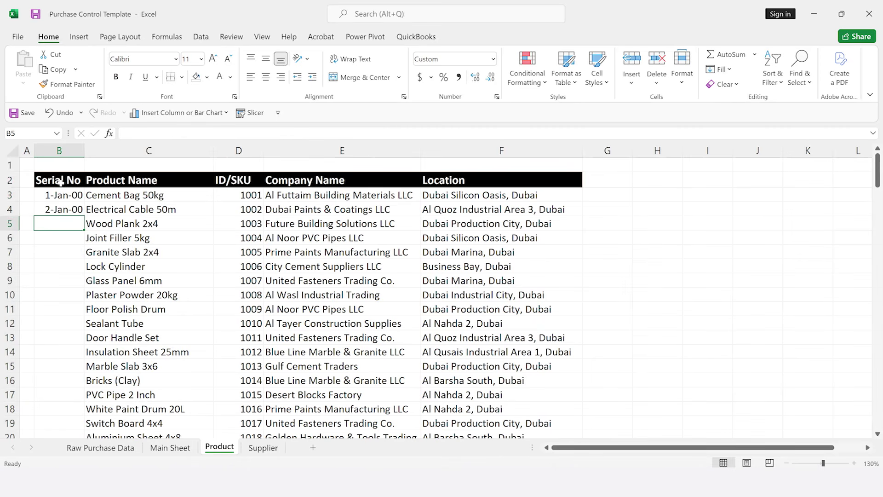
Apply the General number format to the Serial No cells B3 to B32.
key("Up")
key("Up")
key("shift+Down")
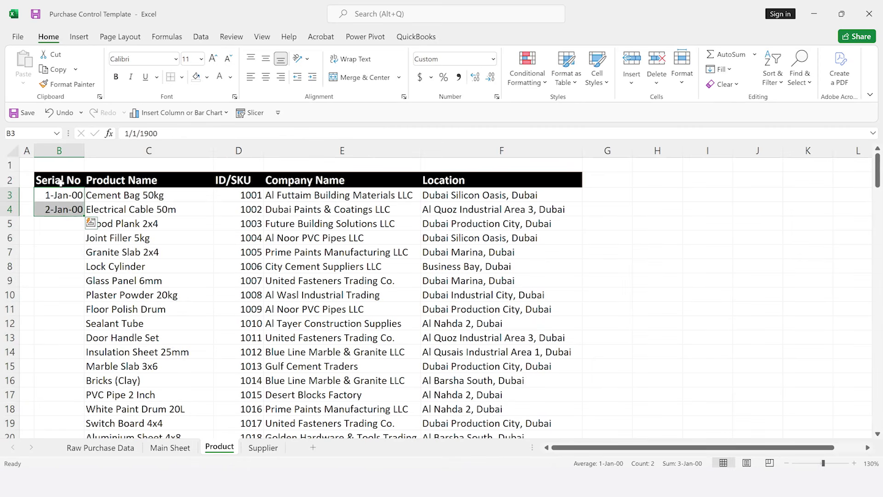
key("shift+Down")
key("shift+Down")
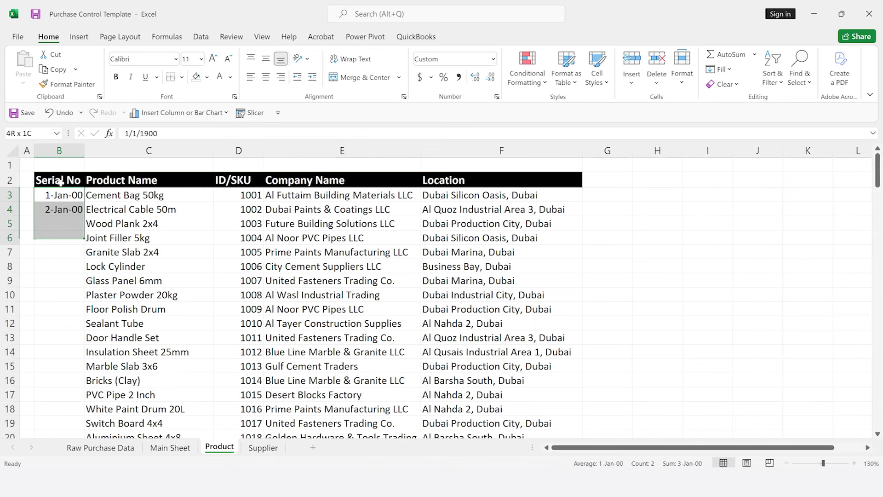
key("shift+Down")
key("shift+Down")
key("shift+Down")
key("shift+Down")
key("shift+Down")
key("shift+Down")
key("shift+Down")
key("shift+Down")
key("shift+Down")
key("shift+Down")
key("shift+Down")
key("shift+Down")
key("shift+Down")
key("shift+Down")
key("shift+Down")
key("shift+Down")
key("shift+Down")
key("shift+Down")
key("shift+Down")
key("shift+Down")
key("shift+Down")
key("shift+Down")
key("shift+Down")
key("shift+Down")
key("shift+Down")
key("shift+Down")
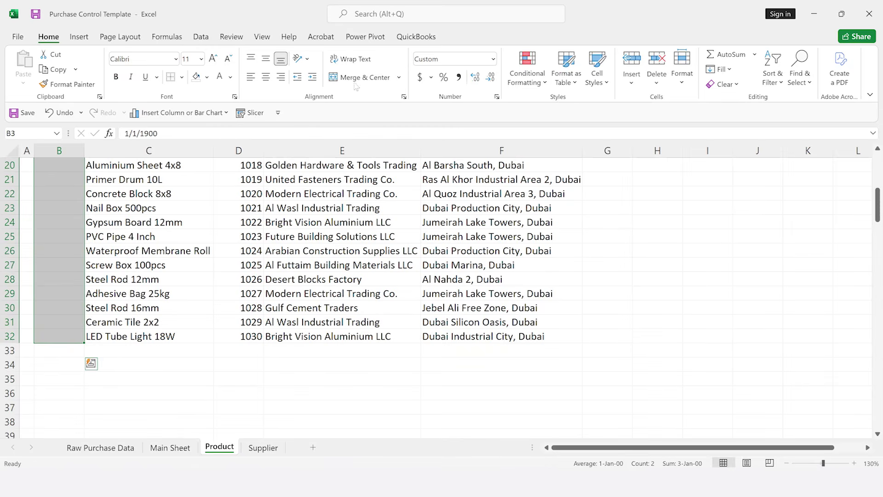
left_click(493, 60)
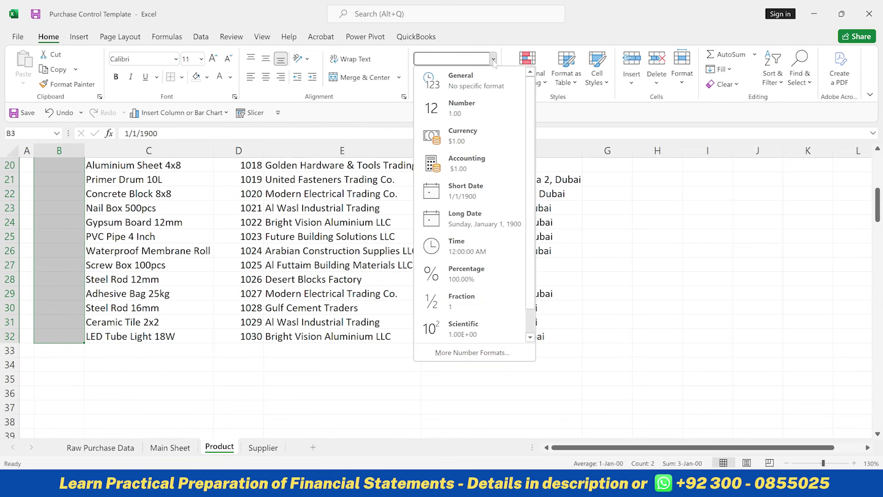
left_click(472, 81)
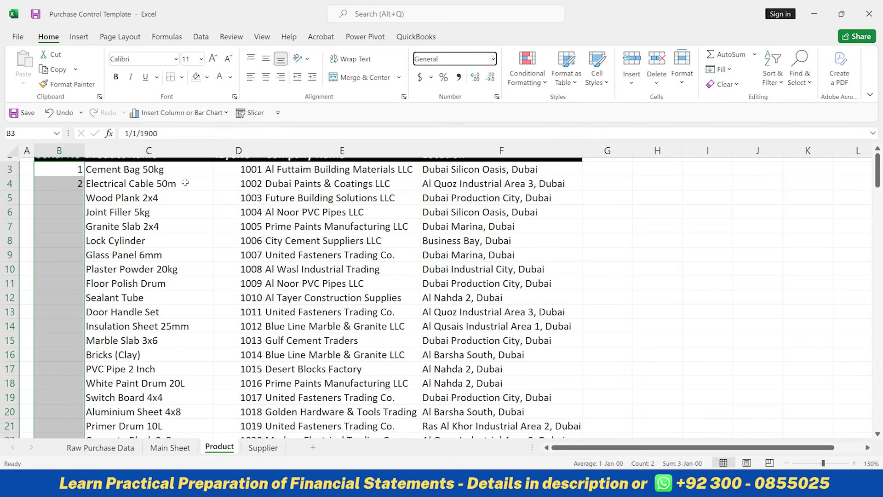
Enter 3 in B5 and extend the 1, 2, 3 series down the Serial No column for all products.
scroll(76, 210, "up", 1)
left_click(75, 210)
key("Down")
type("3")
key("Return")
key("Up")
left_click_drag(73, 195, 76, 224)
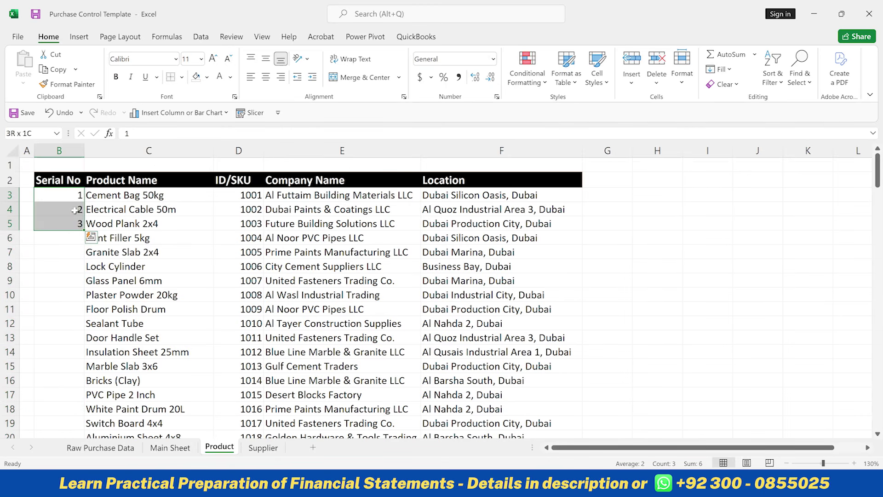
double_click(83, 231)
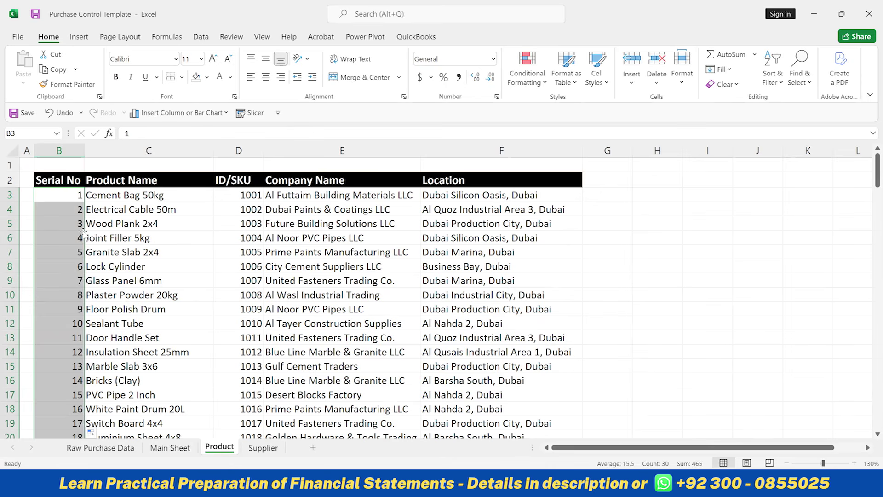
Convert the Product sheet's range B2:F32 into a table with headers.
key("Up")
key("ctrl+shift+Right")
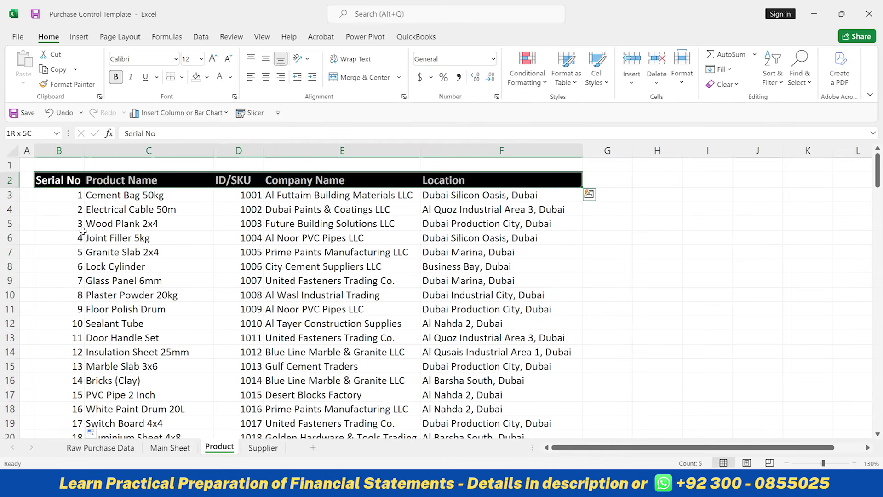
key("ctrl+shift+Down")
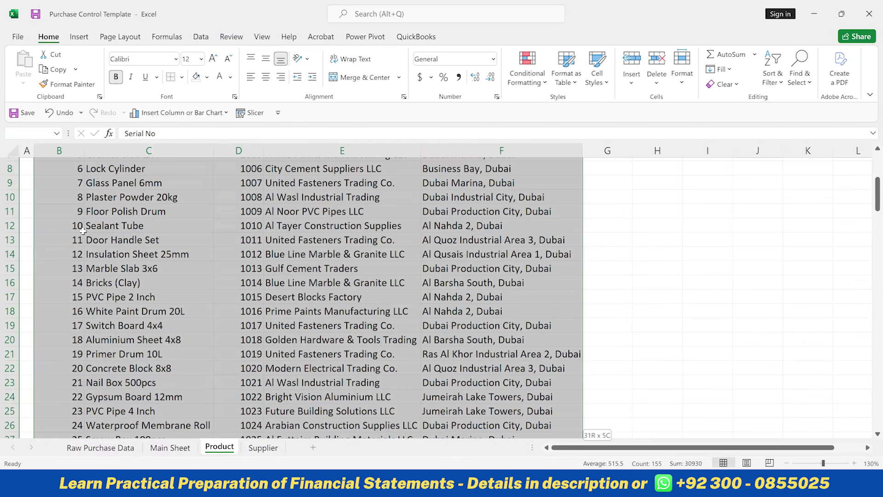
key("ctrl+t")
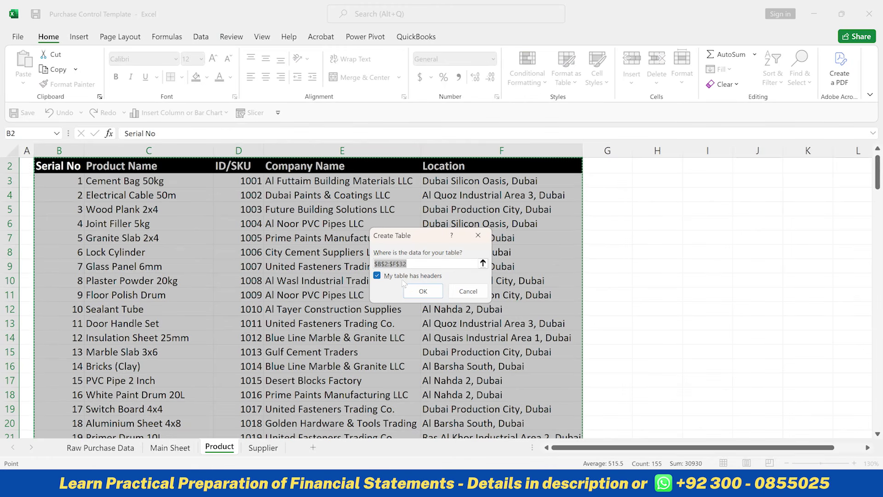
left_click(422, 292)
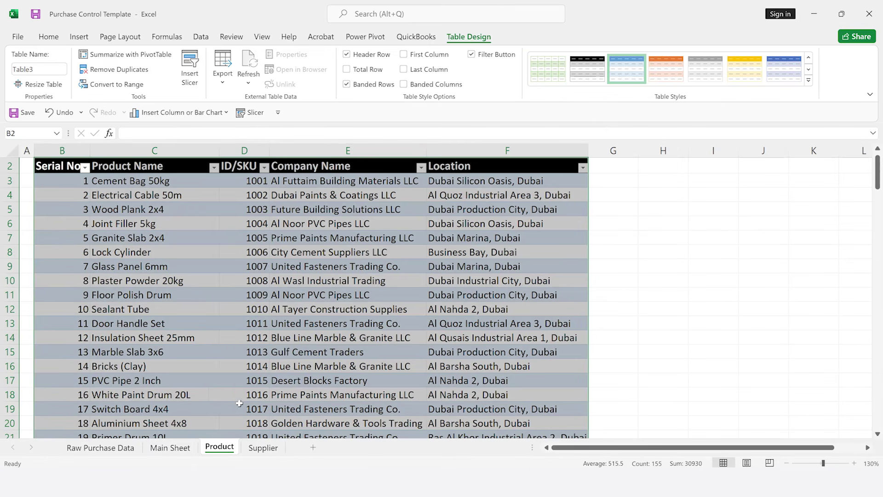
Review the column headings in row 2 of the Supplier sheet, from Date through Total Purchased.
left_click(261, 448)
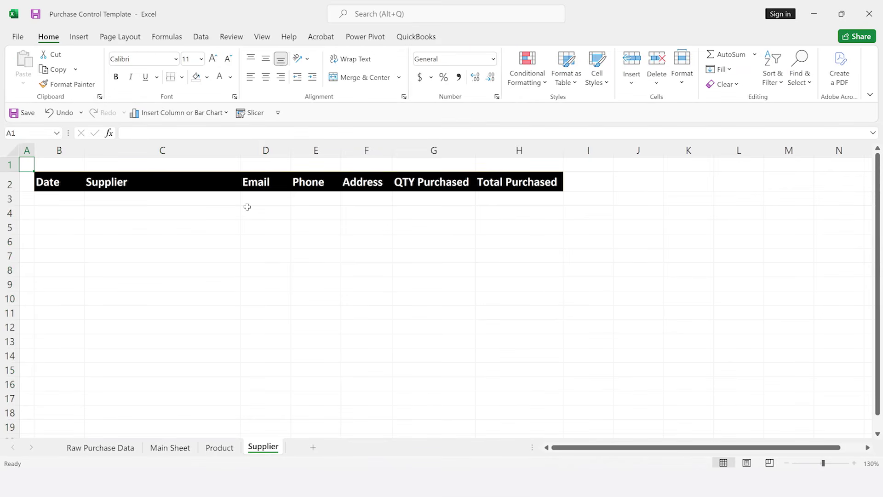
left_click(56, 182)
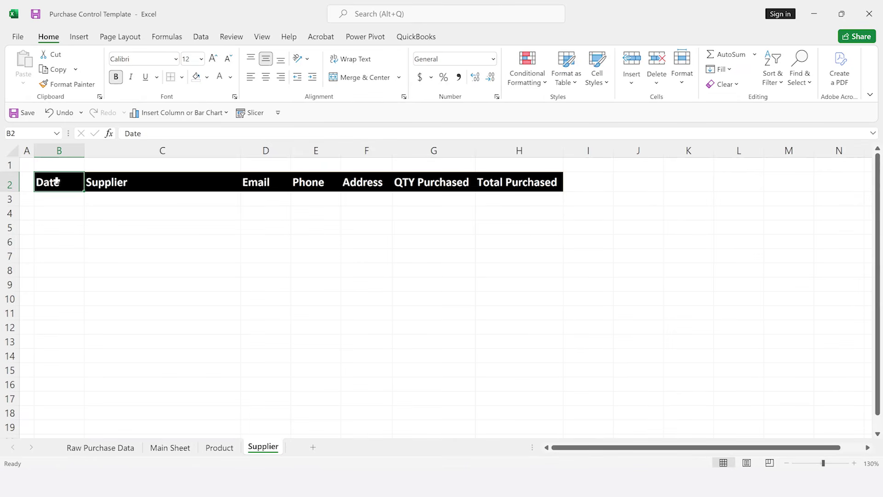
key("Tab")
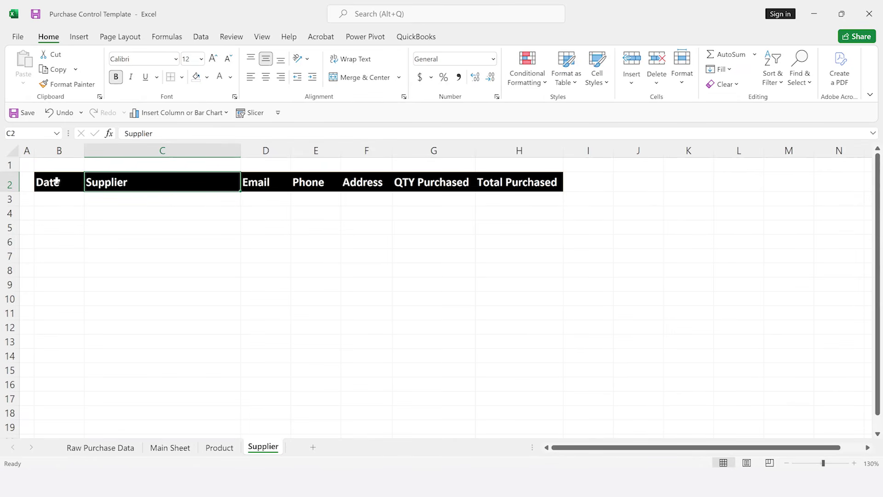
key("Tab")
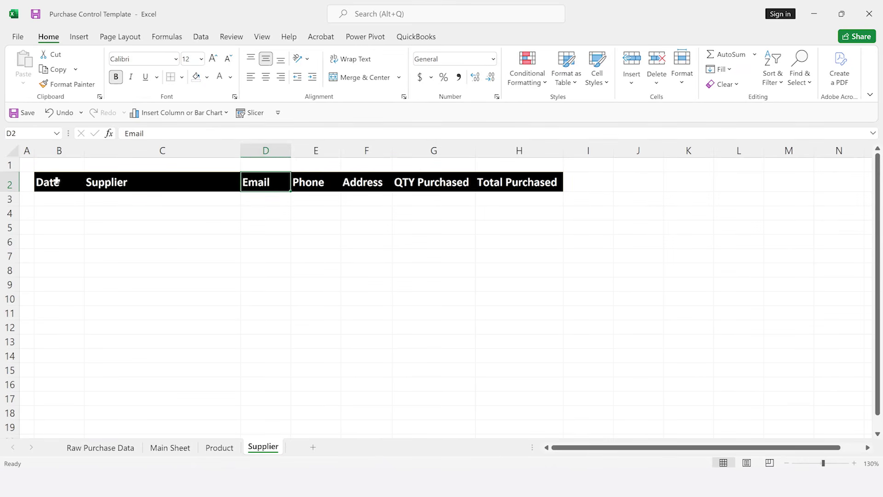
key("Tab")
key("Tab")
key("Tab")
key("Tab")
key("shift+Tab")
key("shift+Tab")
key("shift+Tab")
key("shift+Tab")
key("shift+Tab")
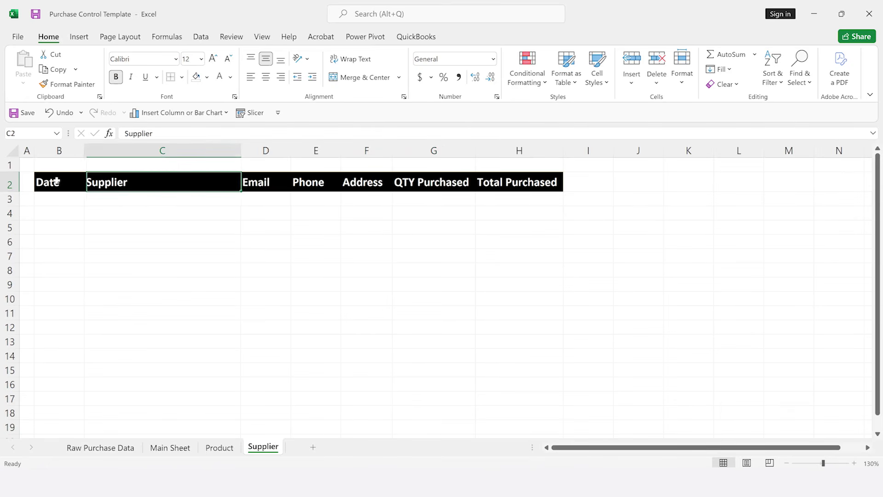
key("Down")
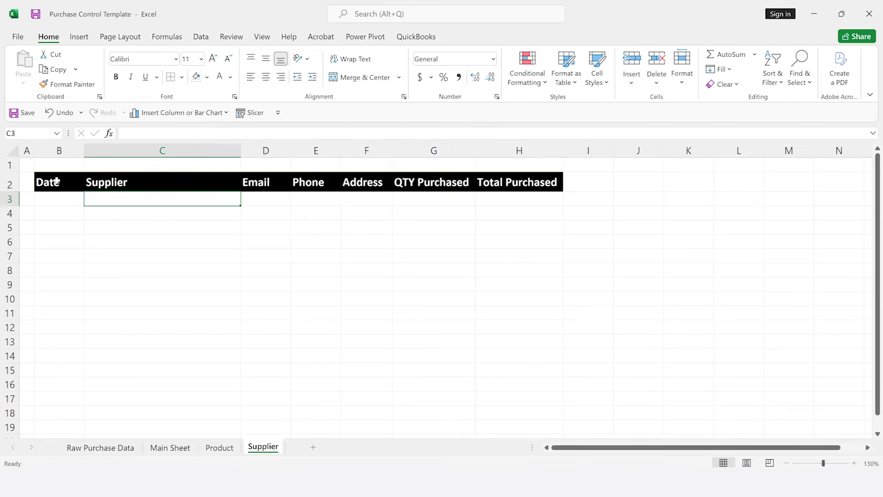
Copy all supplier names from column G of the Raw Purchase Data sheet and paste them starting at K2.
left_click(100, 447)
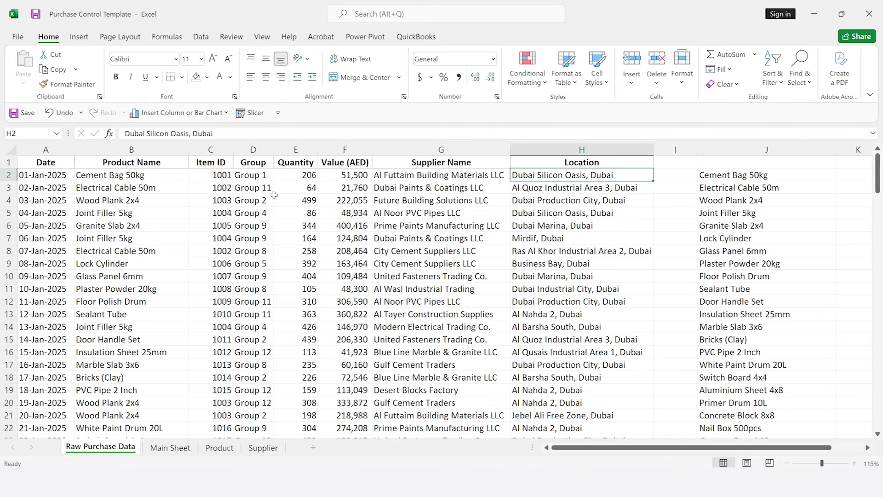
left_click(451, 175)
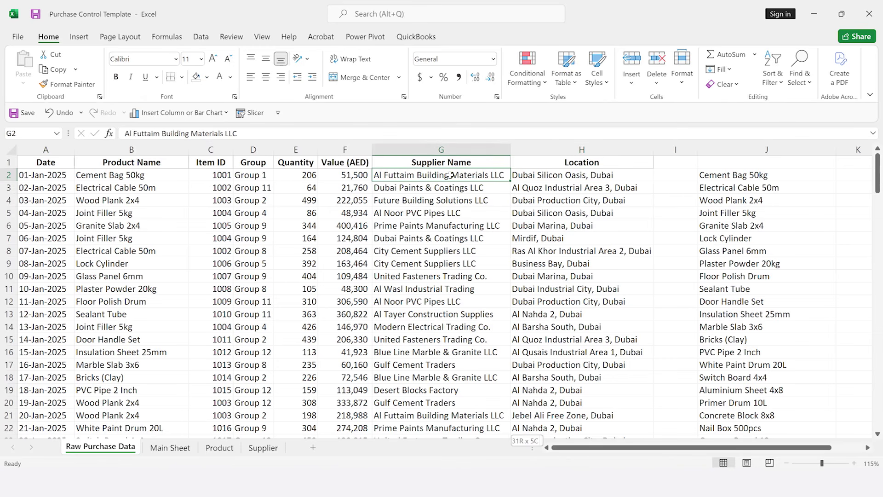
key("ctrl+shift+Down")
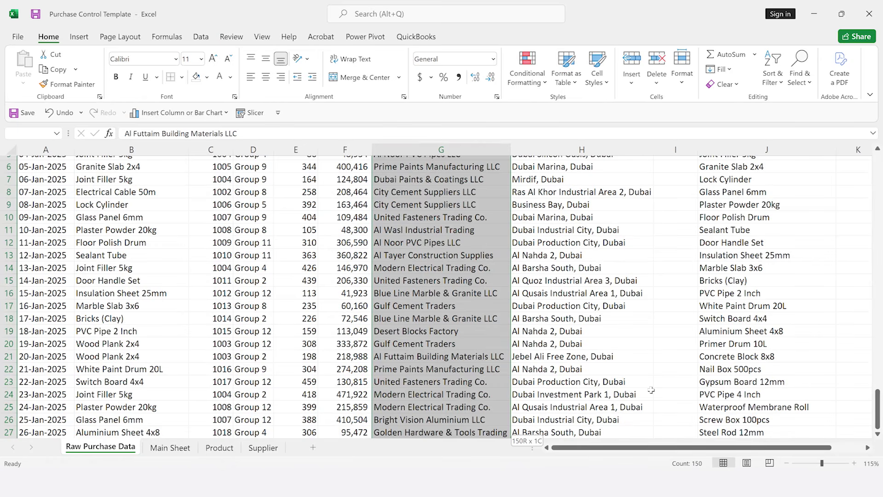
key("ctrl+c")
left_click(751, 304)
key("ctrl+Up")
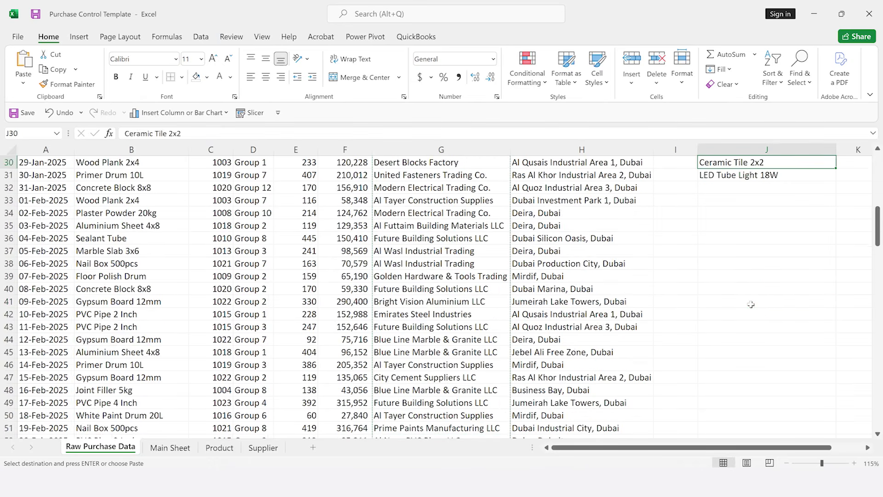
key("ctrl+Up")
key("ctrl+Up")
key("Right")
key("Right")
key("Down")
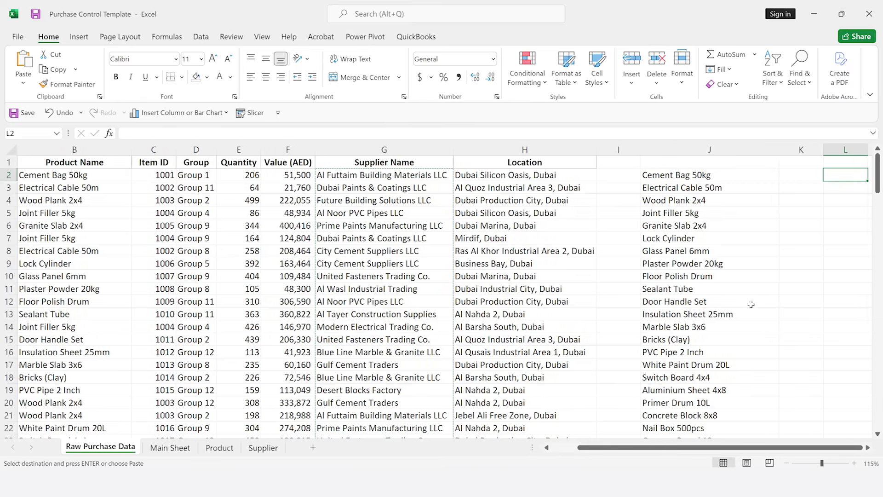
key("Right")
key("Left")
key("Left")
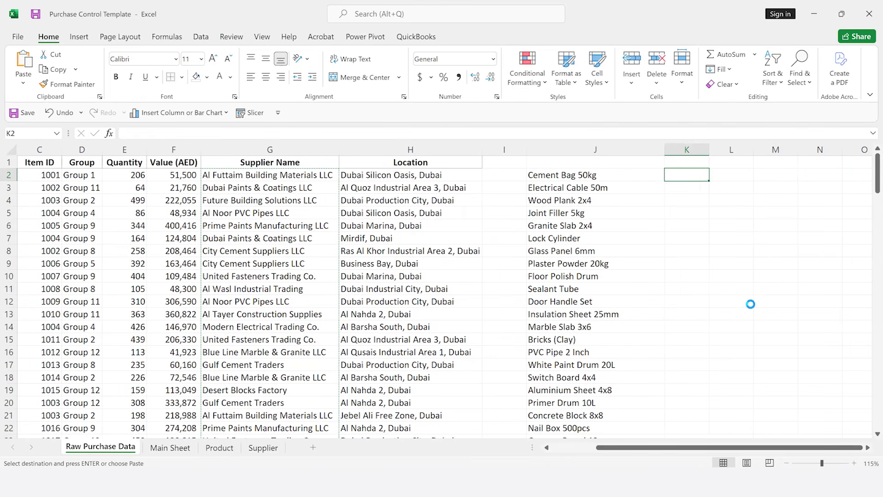
key("ctrl+shift+Down")
key("ctrl+v")
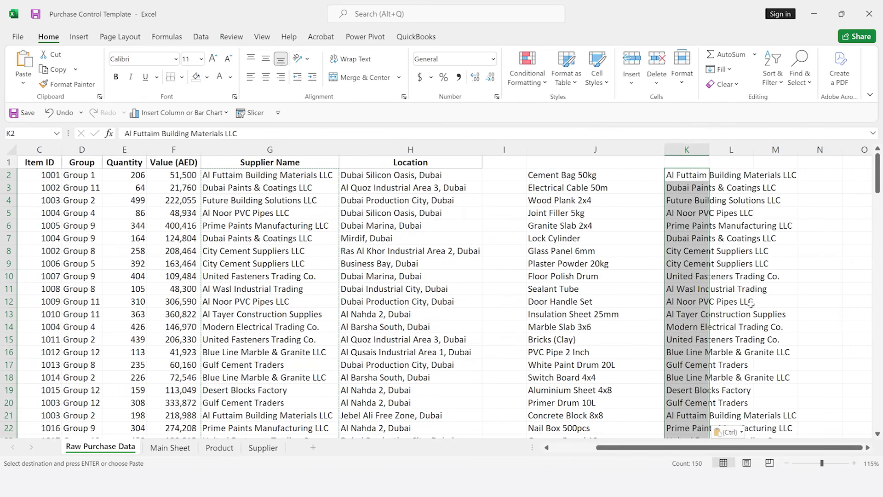
Remove the duplicate supplier names in column K, continuing with the current selection only.
key("alt")
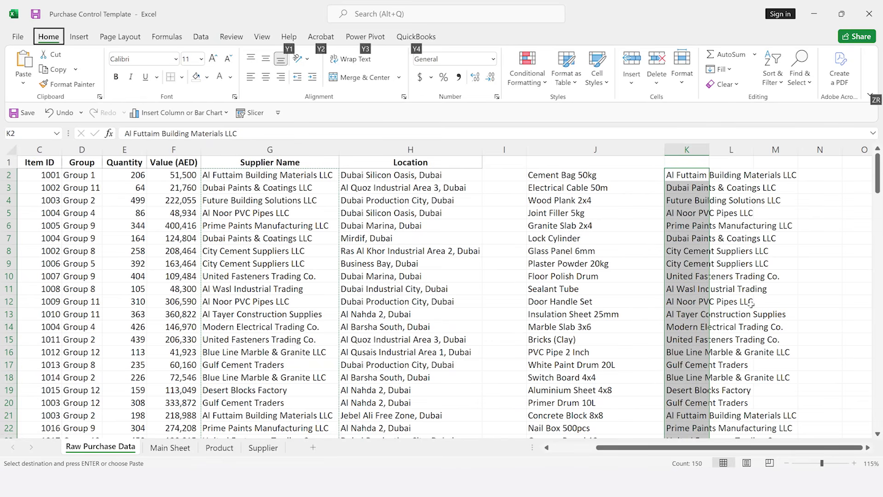
key("a")
key("m")
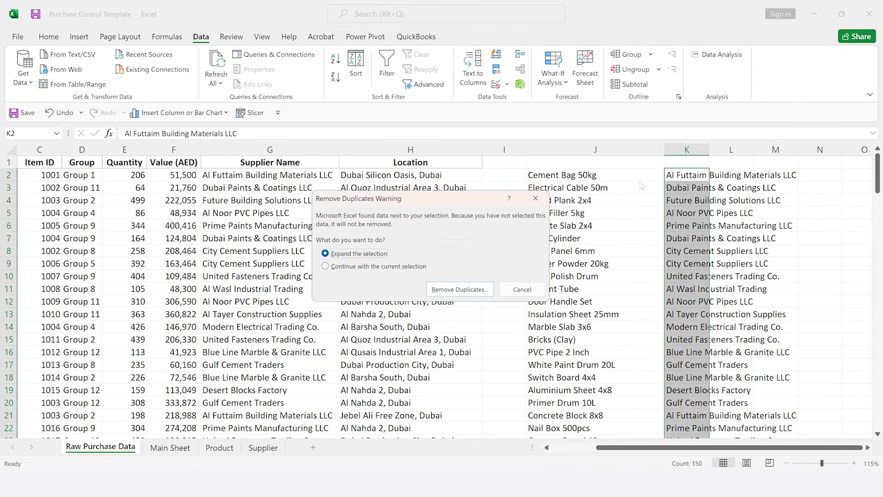
left_click(325, 266)
left_click(453, 289)
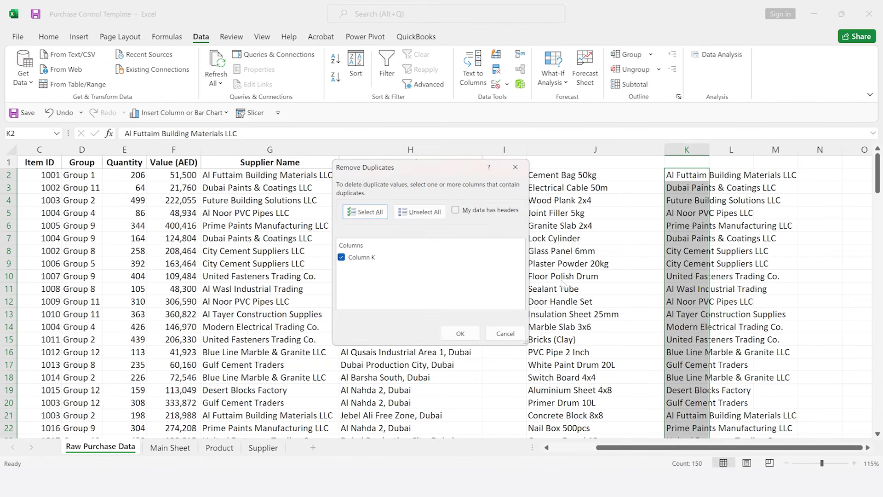
left_click(462, 335)
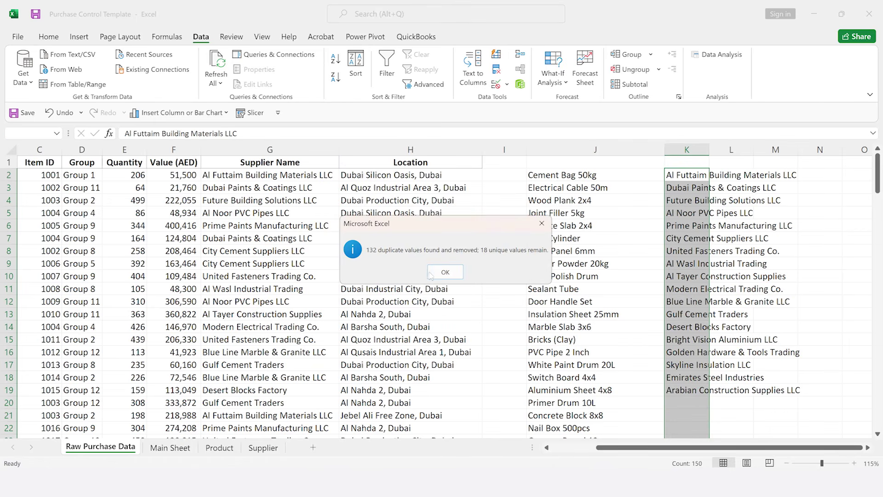
left_click(437, 274)
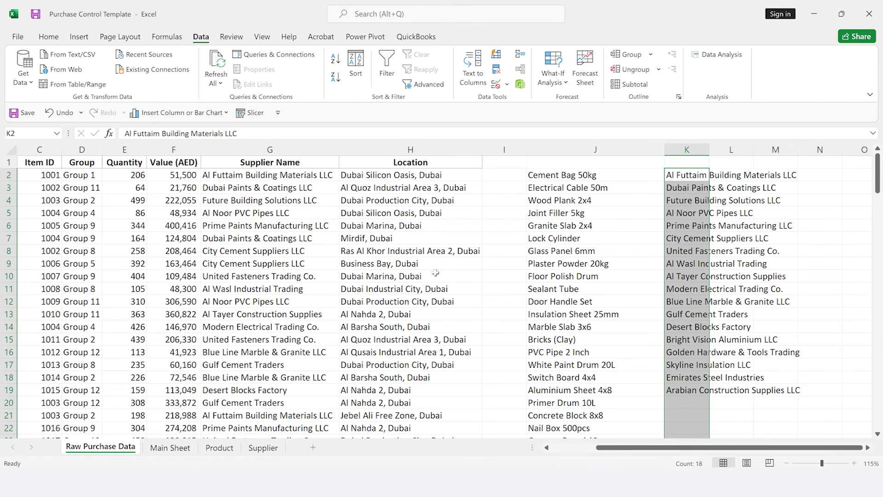
Copy the unique supplier names from K2:K19 and paste them as values from C3 of the Supplier sheet.
key("Down")
key("Up")
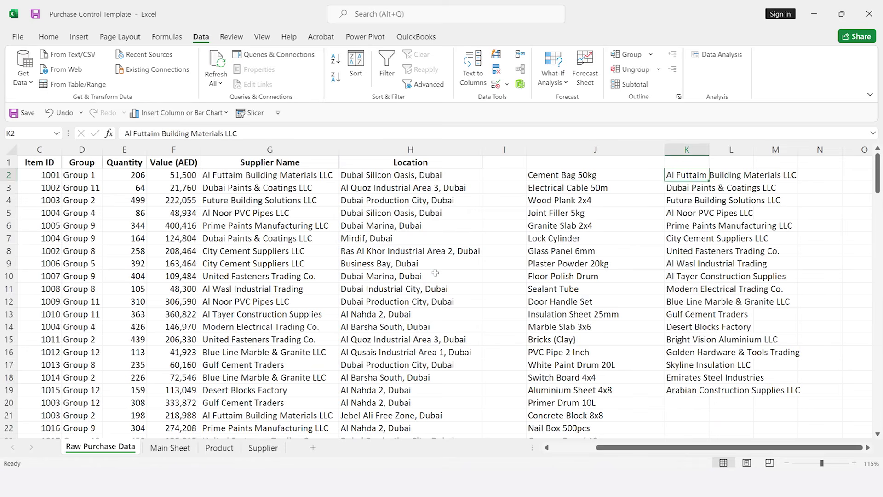
key("ctrl+shift+Down")
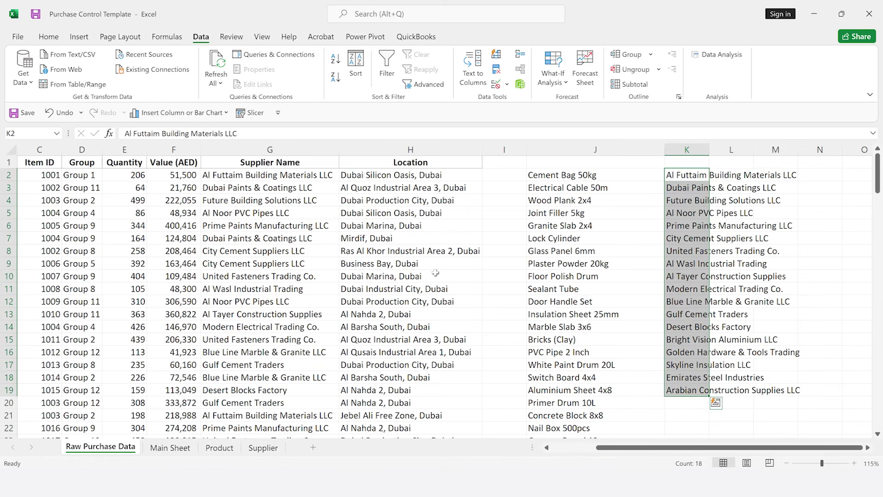
key("ctrl+c")
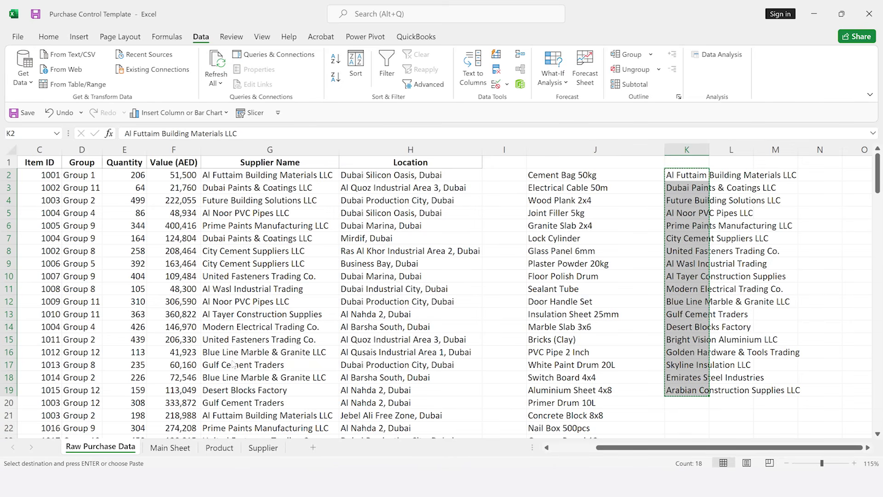
key("ctrl+Page_Down")
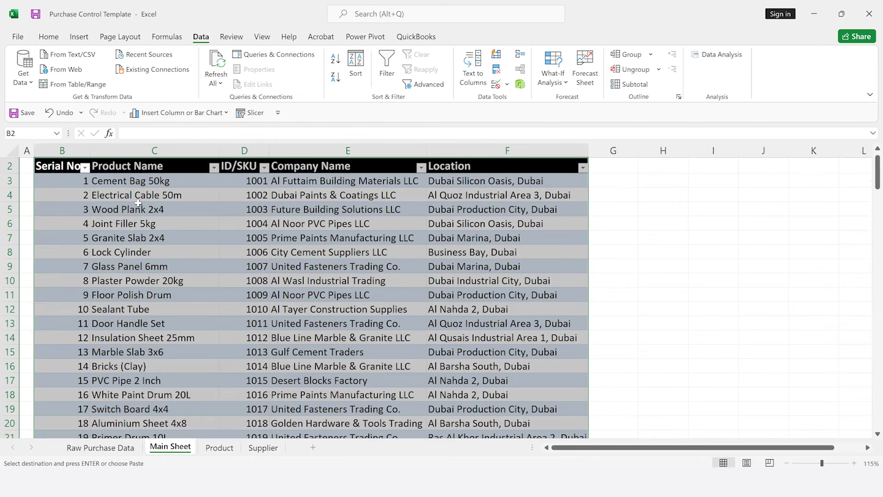
key("ctrl+Page_Down")
key("ctrl+Page_Down")
key("alt")
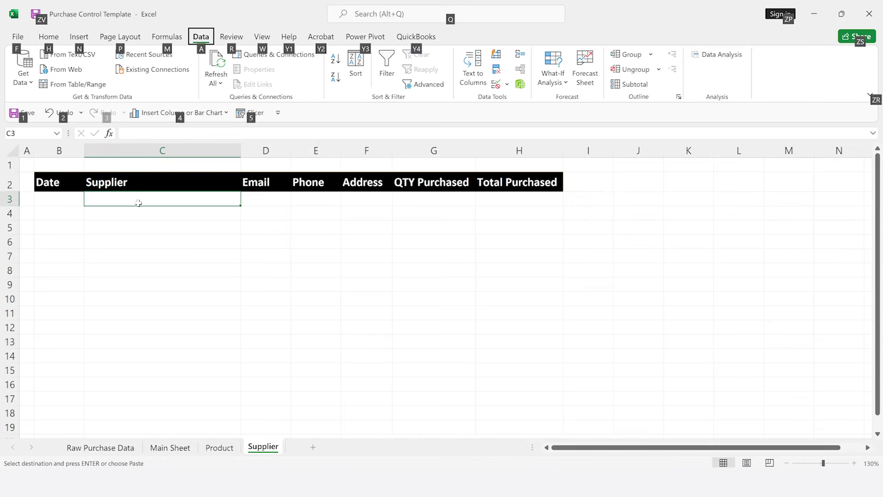
key("e")
key("s")
key("v")
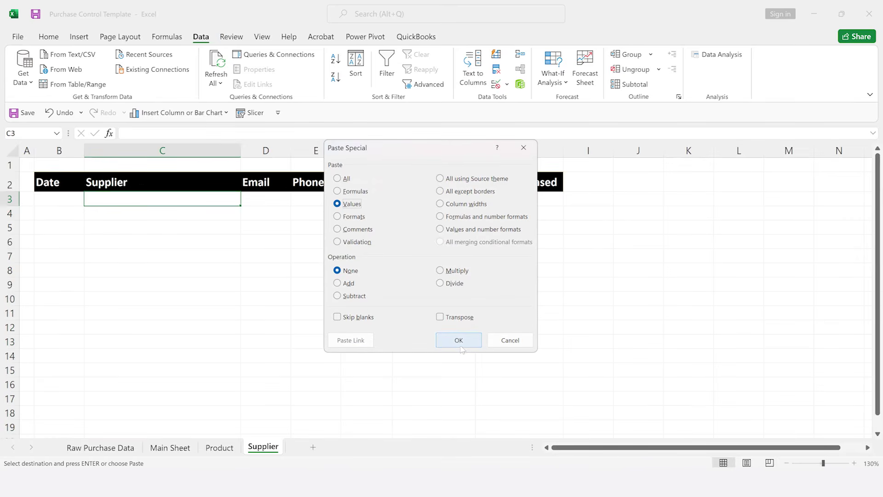
left_click(447, 343)
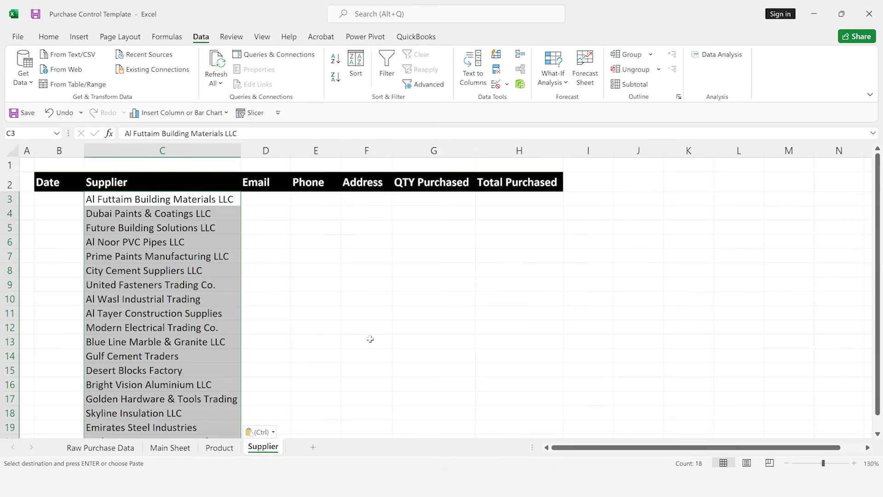
Convert the Supplier sheet's range B2:H20 into a table with headers and apply the gold banded table style.
left_click(64, 181)
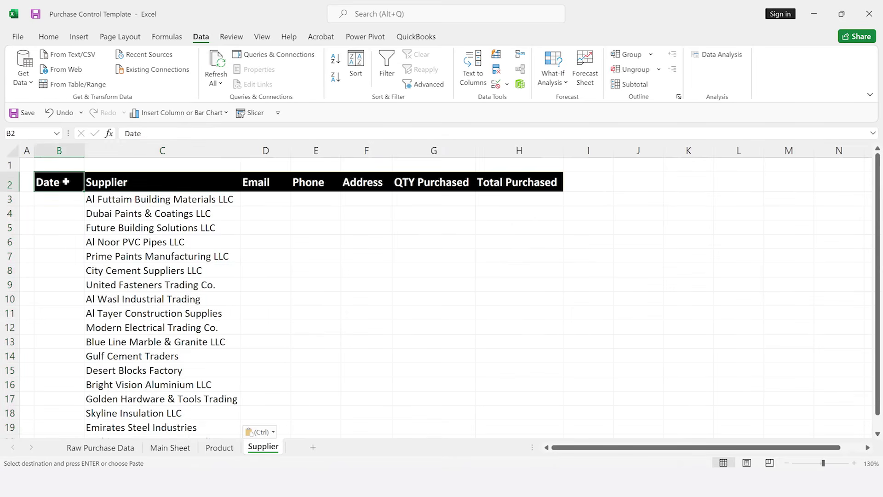
key("ctrl+shift+Right")
key("shift+Down")
key("shift+Down")
key("shift+Down")
key("shift+Down")
key("shift+Down")
key("shift+Down")
key("shift+Down")
key("shift+Down")
key("shift+Down")
key("shift+Down")
key("shift+Down")
key("shift+Down")
key("shift+Down")
key("shift+Down")
key("shift+Down")
key("shift+Down")
key("shift+Down")
key("shift+Down")
key("shift+Down")
key("shift+Down")
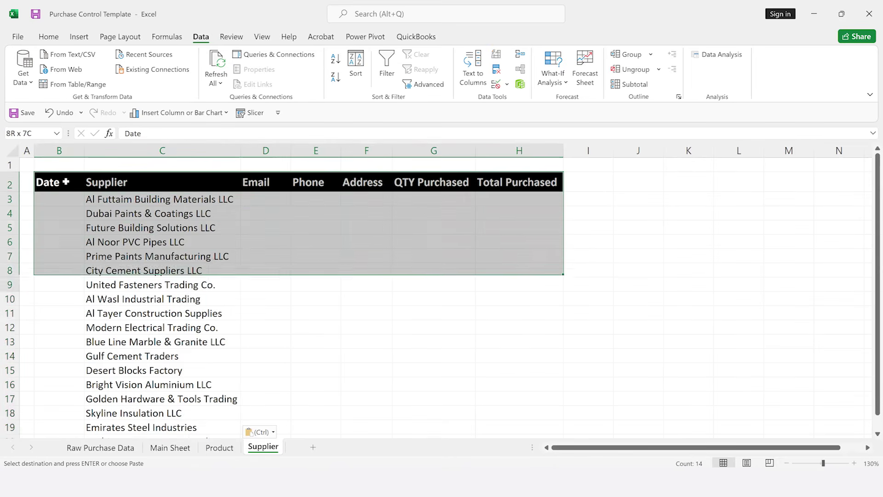
key("shift+Up")
key("shift+Up")
key("shift+Up")
key("shift+Up")
key("shift+Up")
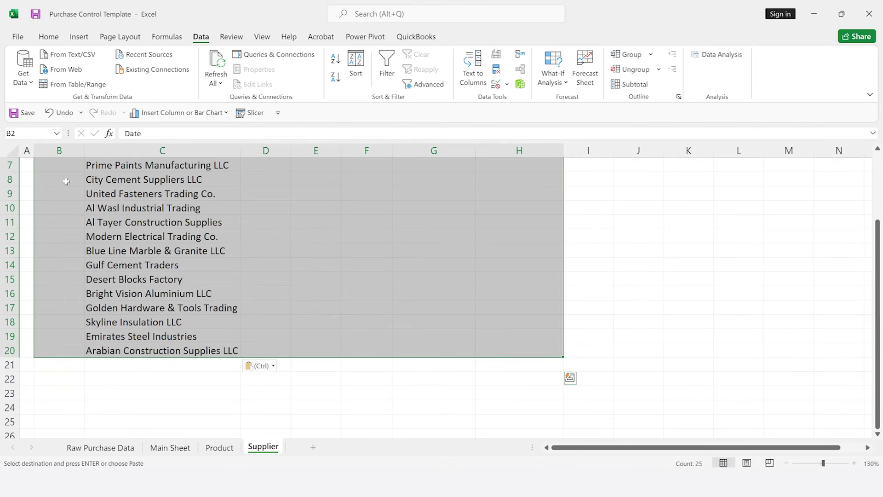
key("ctrl+t")
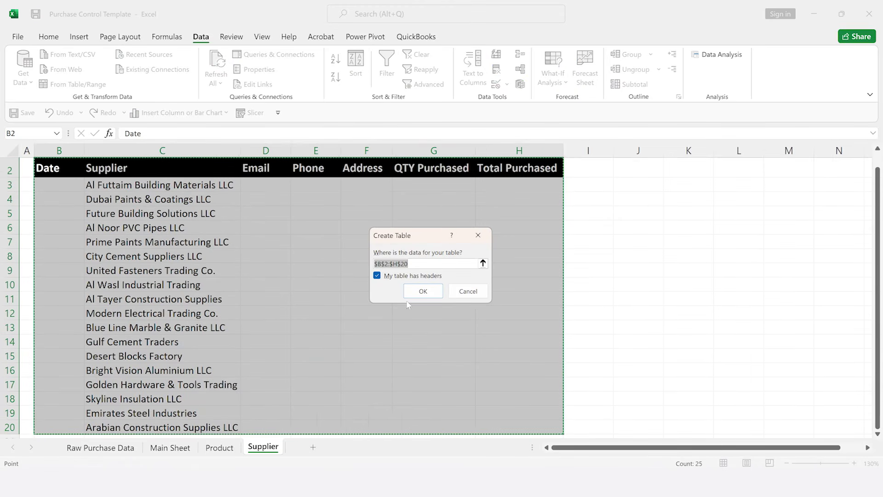
left_click(423, 290)
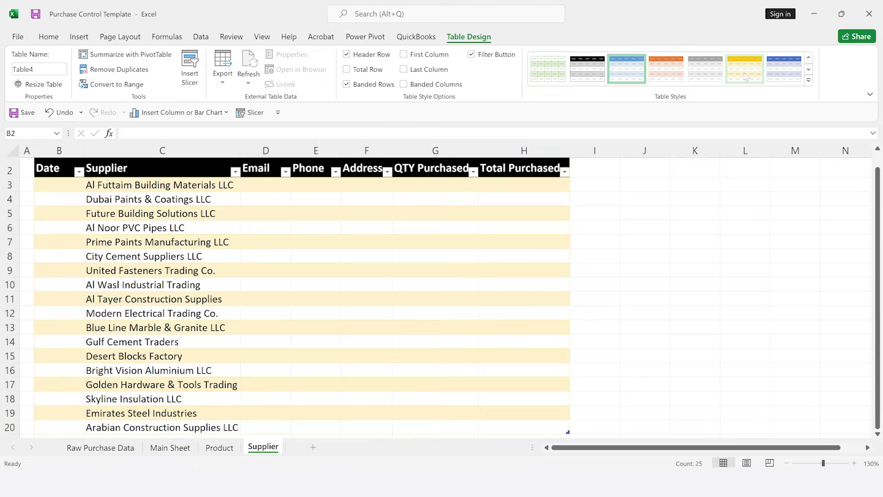
left_click(746, 76)
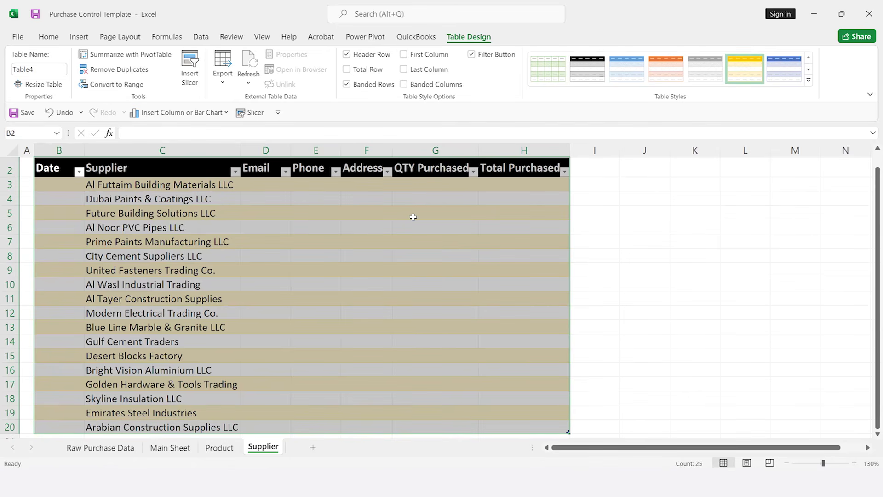
Review the Raw Purchase Data, Product, Supplier and Main Sheet worksheets.
left_click(119, 448)
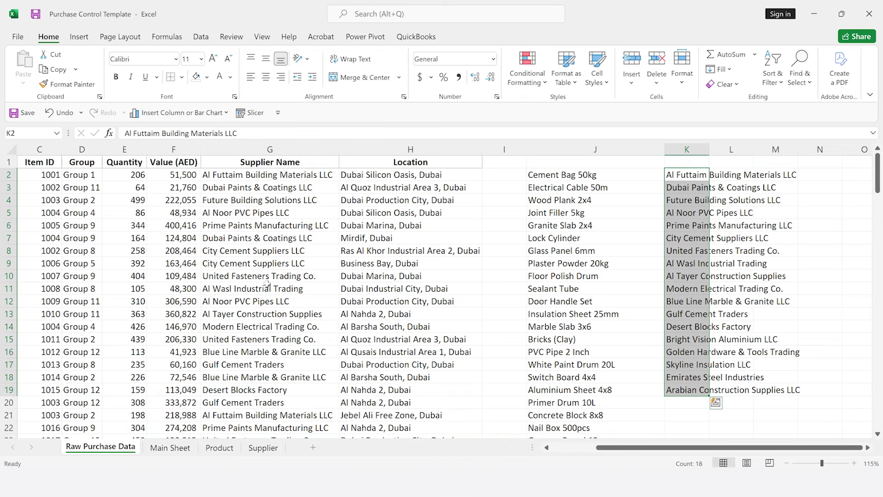
left_click(220, 448)
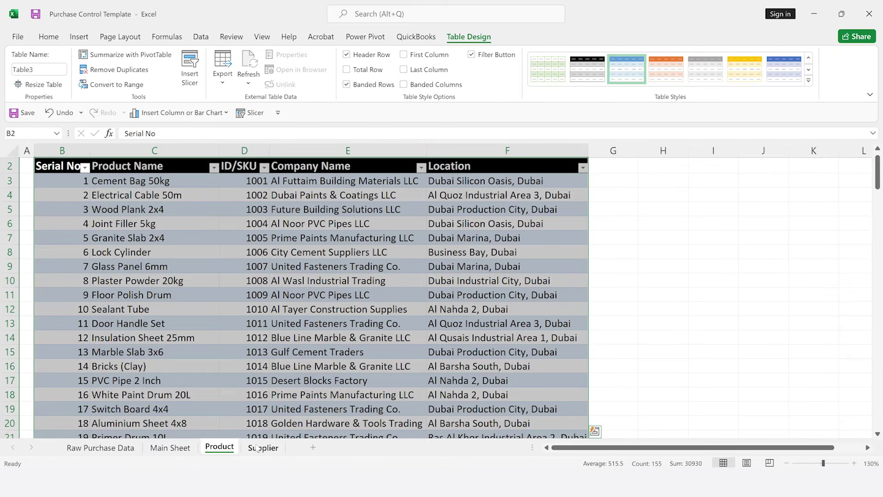
left_click(257, 448)
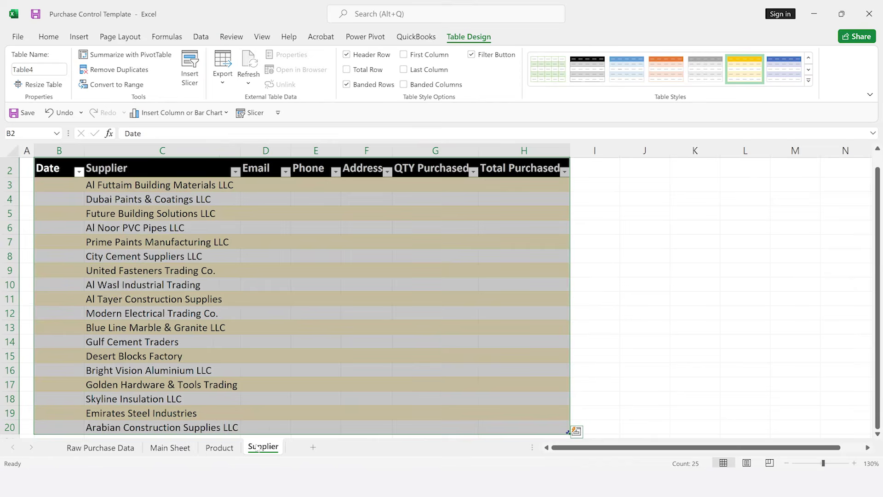
left_click(170, 448)
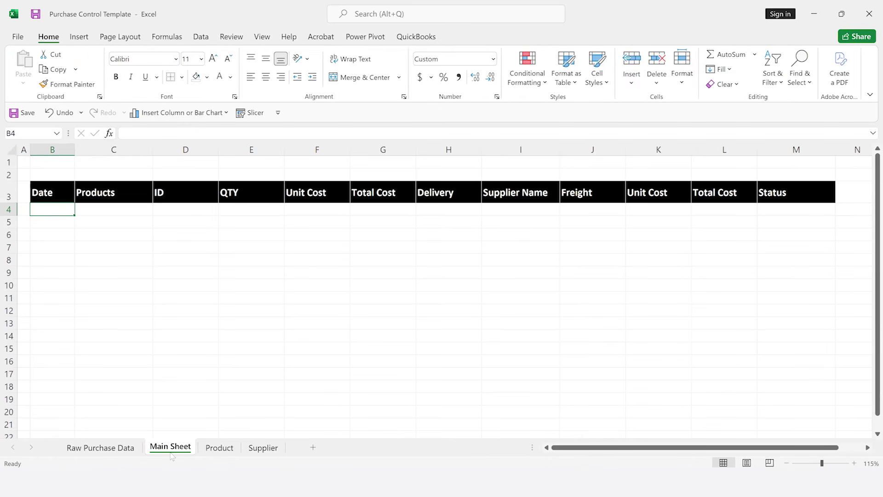
left_click(101, 453)
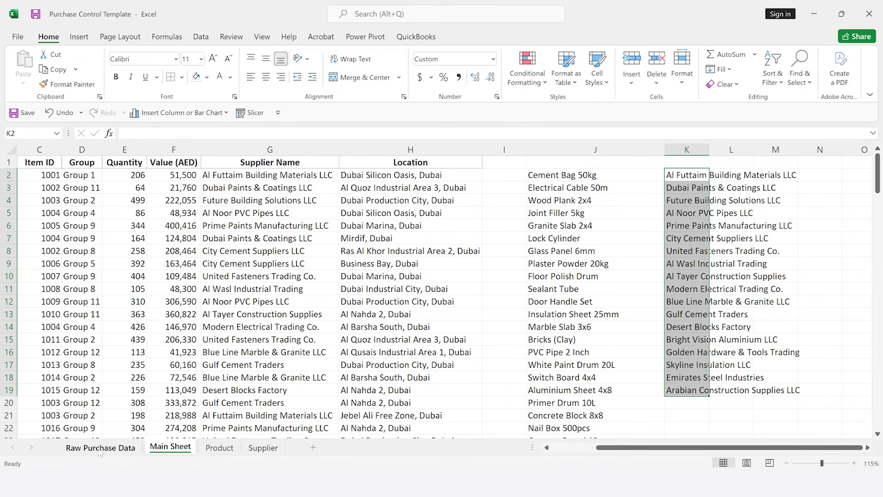
left_click(188, 451)
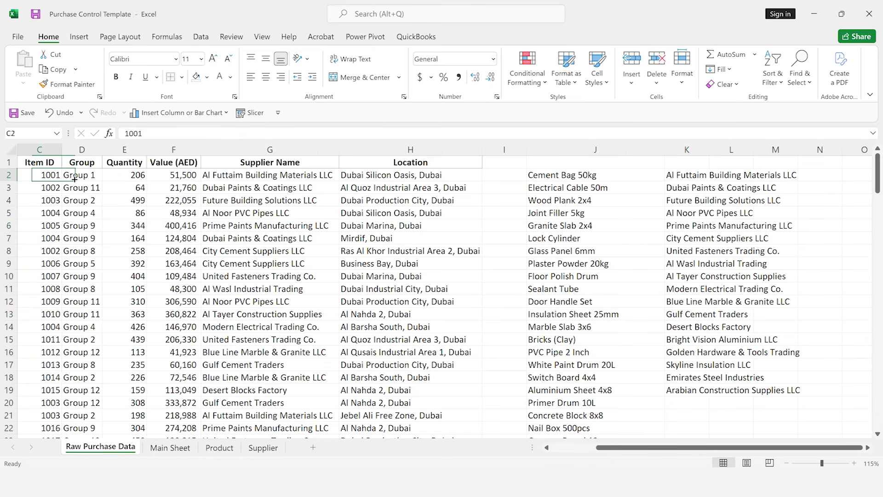
Enter the date 1 Jan 2025 in cell B4 of the Main Sheet.
key("Home")
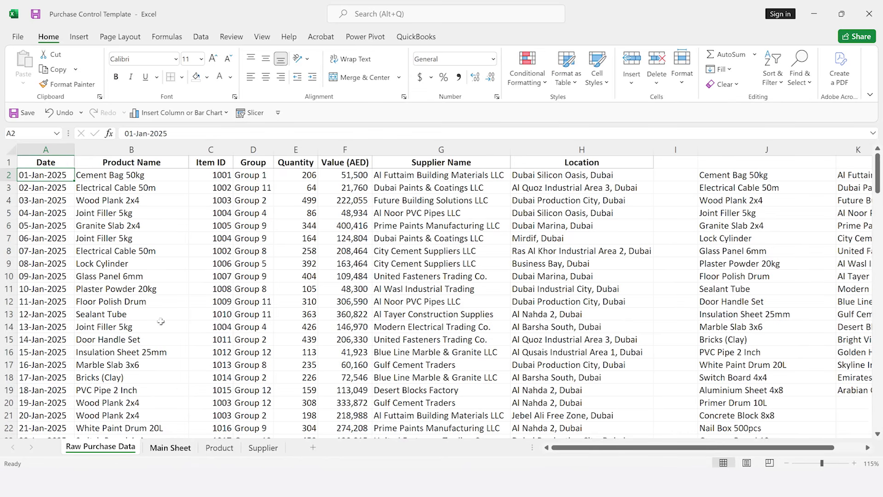
key("ctrl+Page_Down")
type("1 Jan 2025")
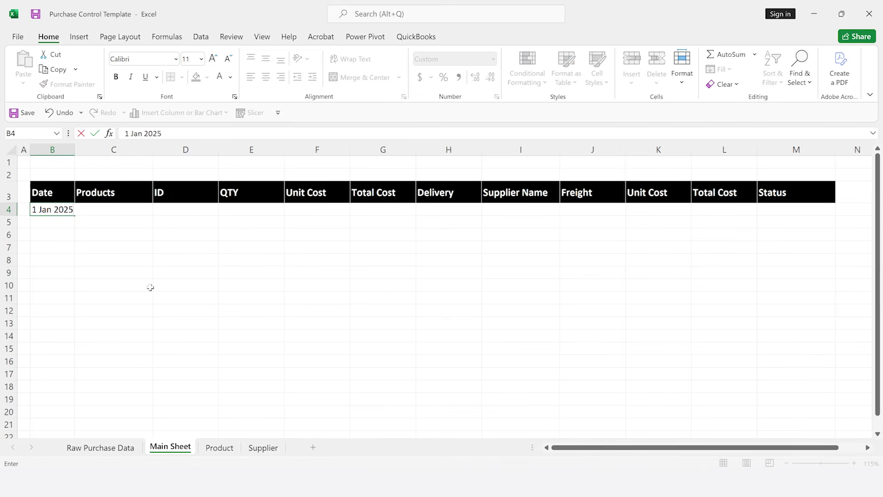
key("Return")
key("Up")
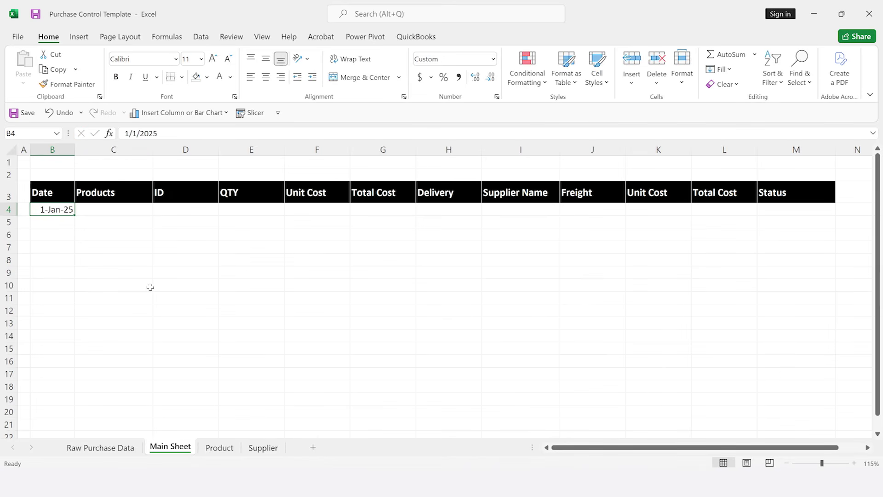
key("Right")
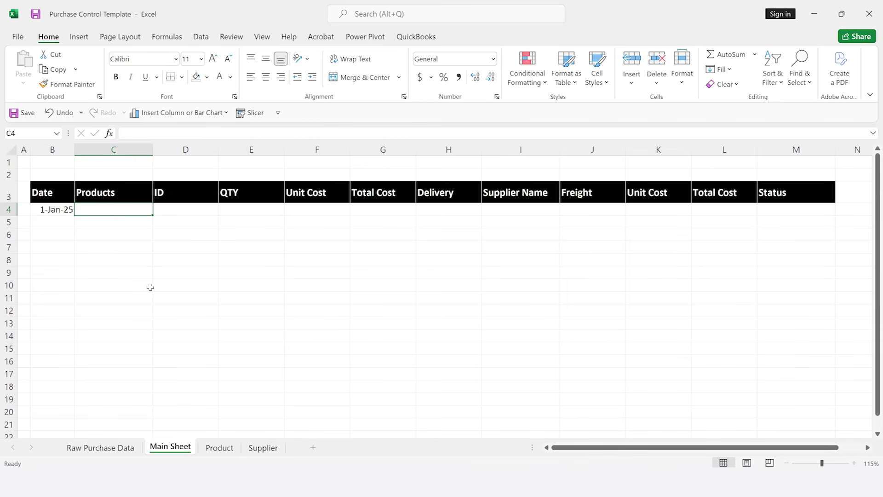
Copy the reference Table3[Product Name] from a temporary formula in C34 of the Product sheet, then discard that formula.
left_click(220, 448)
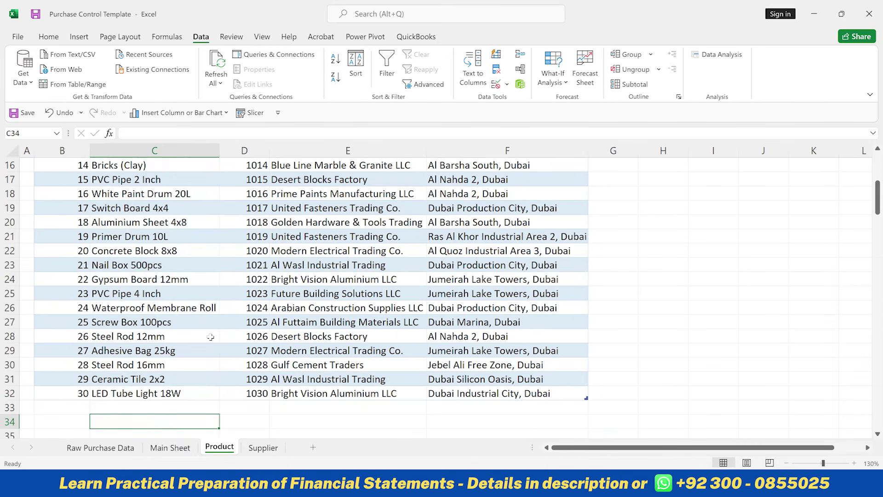
type("=")
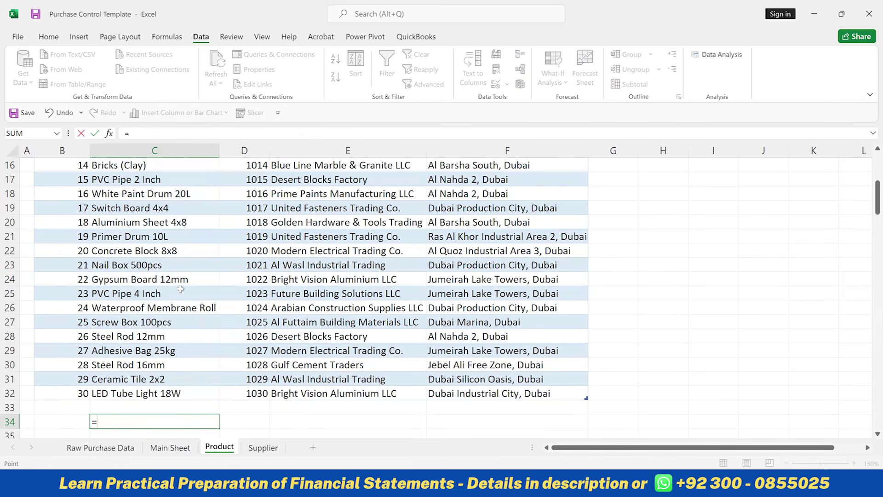
left_click(180, 289)
key("ctrl+Up")
key("Down")
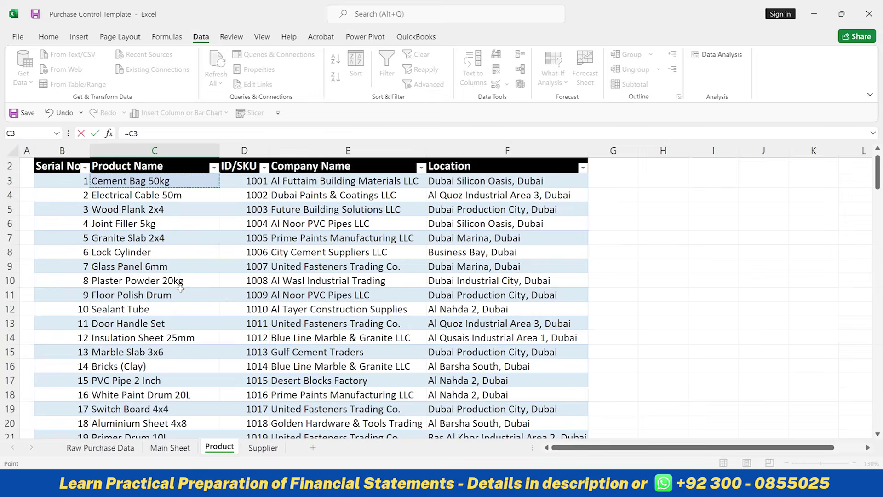
key("ctrl+shift+Down")
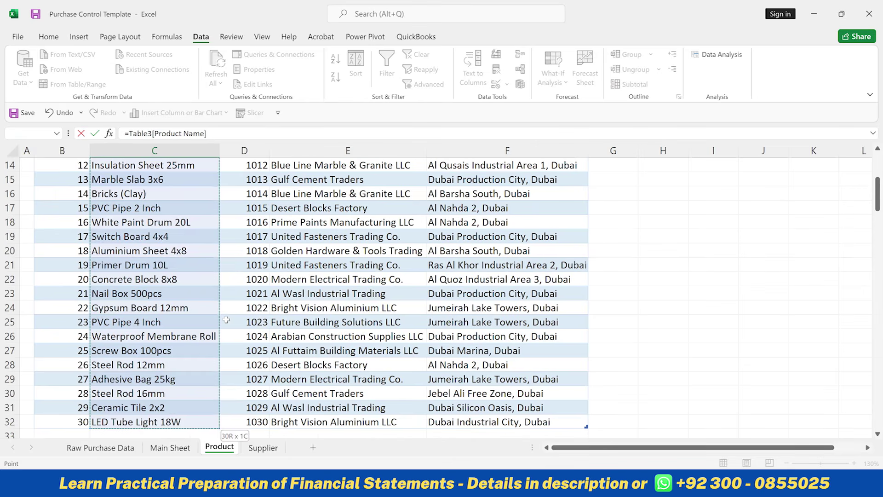
scroll(226, 319, "down", 1)
scroll(226, 319, "down", 2)
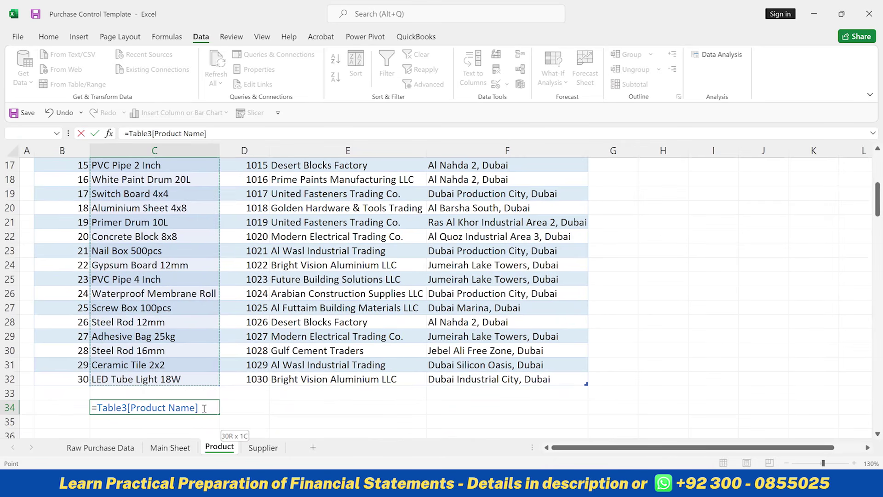
left_click_drag(198, 408, 100, 406)
key("ctrl+c")
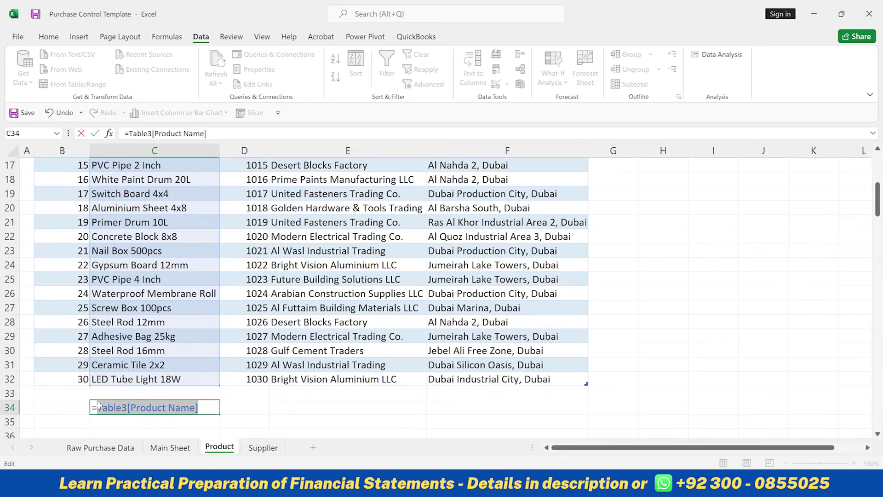
key("Escape")
Open data validation for cell C4 of the Main Sheet and allow only a List.
left_click(158, 449)
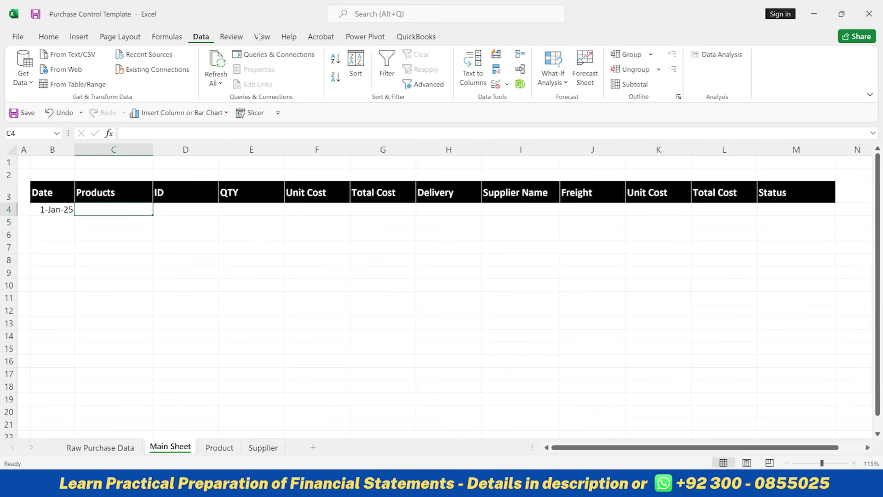
left_click(506, 84)
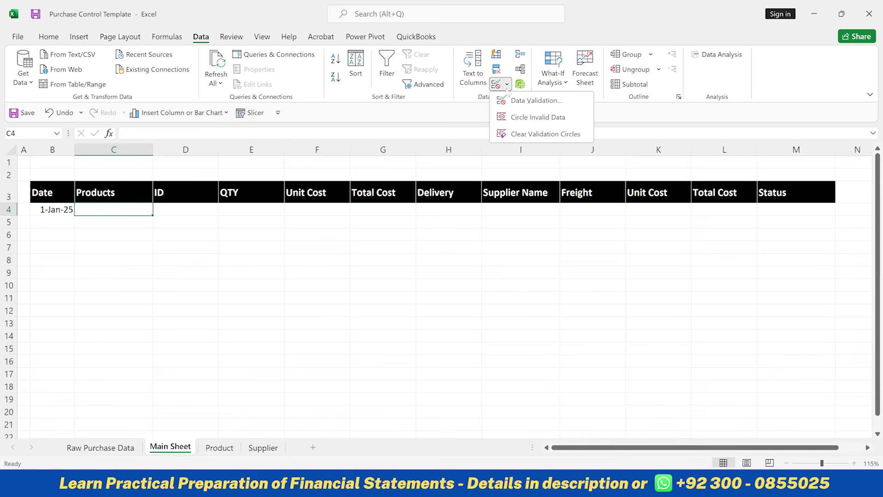
left_click(529, 100)
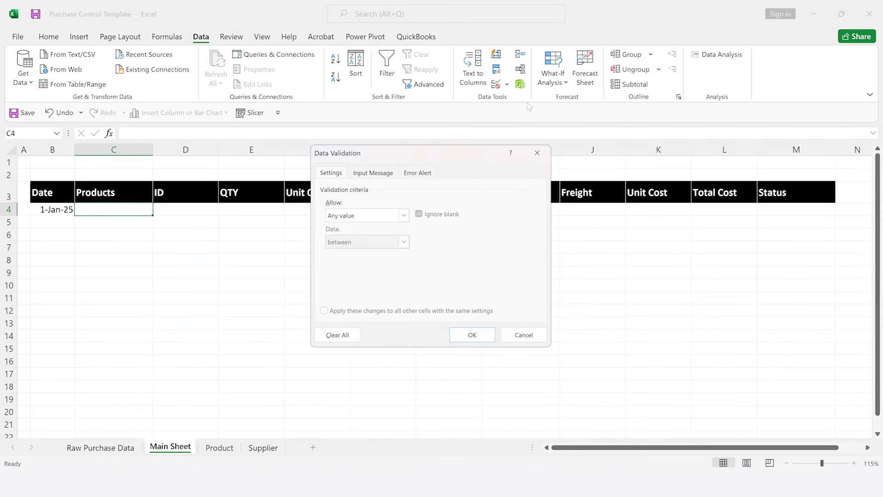
left_click(404, 215)
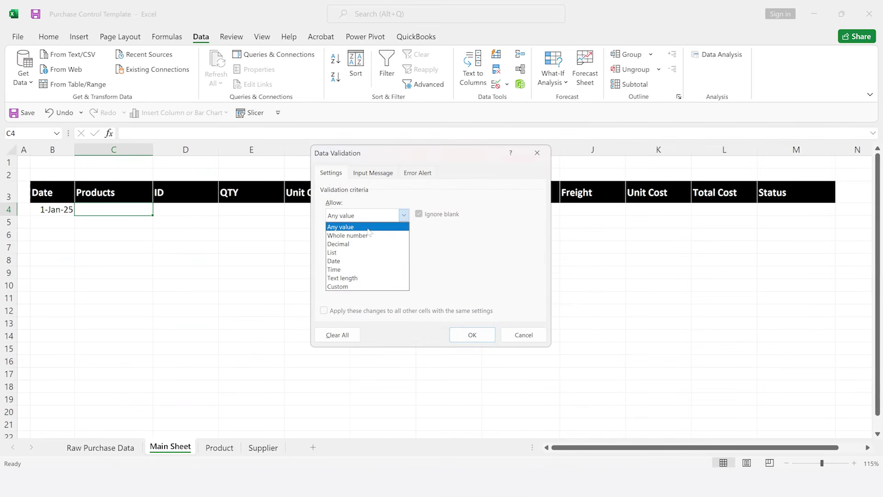
left_click(339, 253)
Set the validation list source to =INDIRECT("Table3[Product Name]") and apply it.
left_click(352, 267)
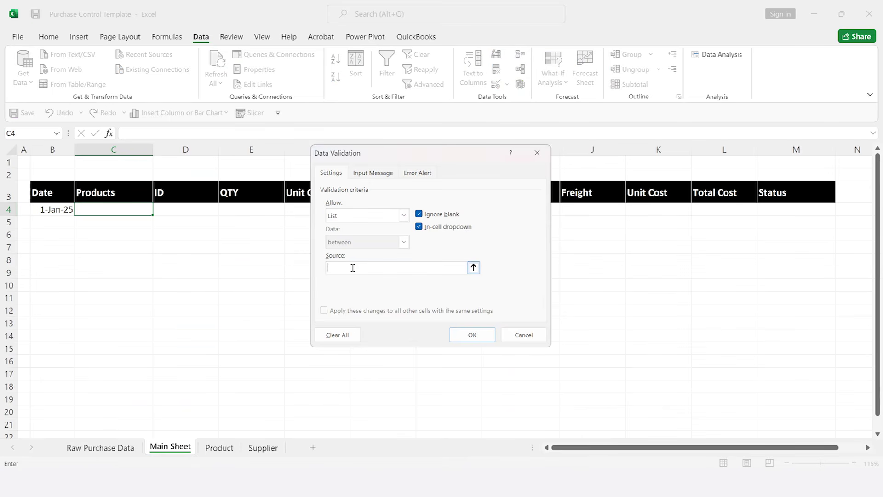
type("=")
type("9")
key("BackSpace")
key("BackSpace")
type("INDIRECT")
type("(\"")
key("ctrl+v")
type(")")
left_click(474, 336)
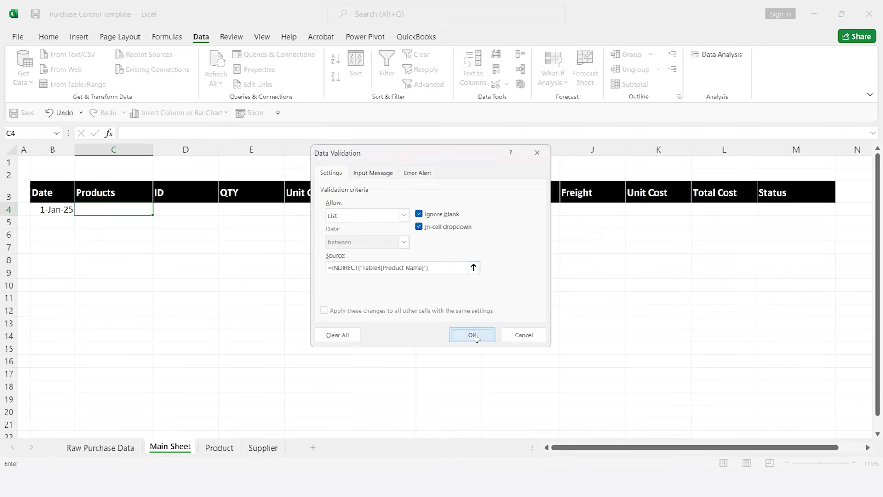
key("Return")
Copy cell C4 with its product drop-down down the Products column through C18.
left_click(133, 211)
key("ctrl+c")
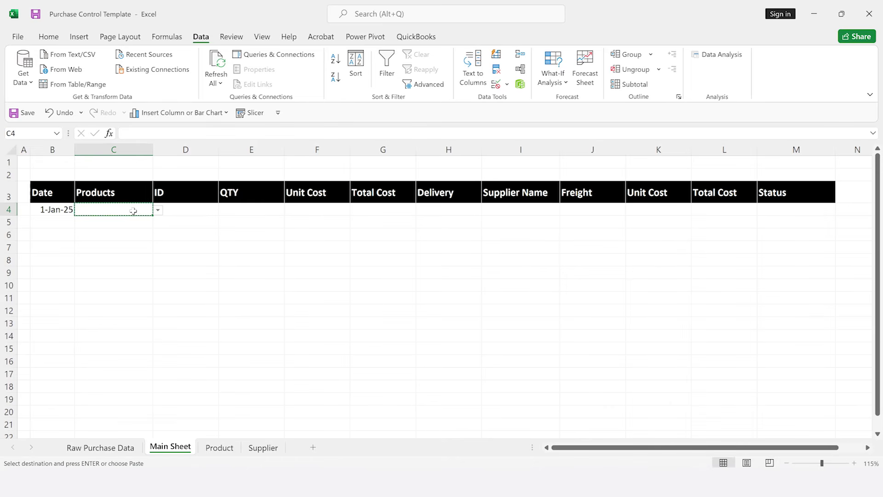
key("shift+Down")
key("shift+Down")
key("shift+Down")
key("shift+Down")
key("shift+Down")
key("shift+Down")
key("shift+Down")
key("shift+Down")
key("shift+Down")
key("shift+Down")
key("shift+Down")
key("shift+Down")
key("shift+Down")
key("shift+Down")
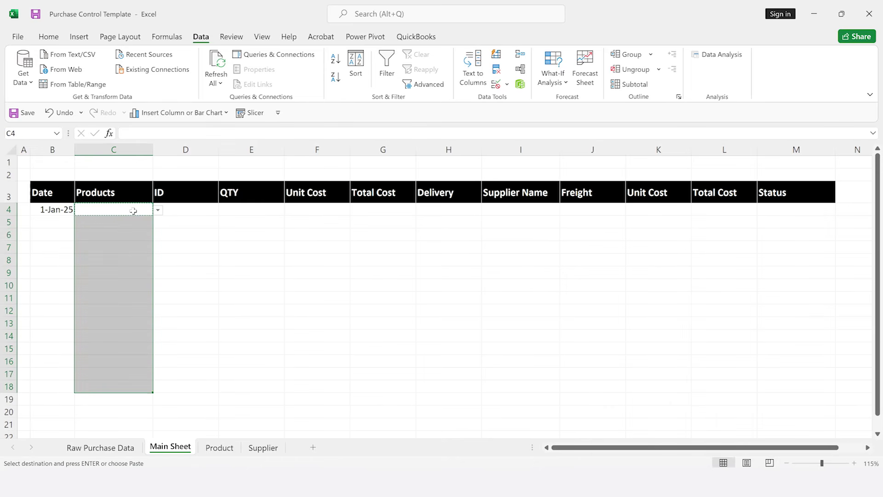
key("Return")
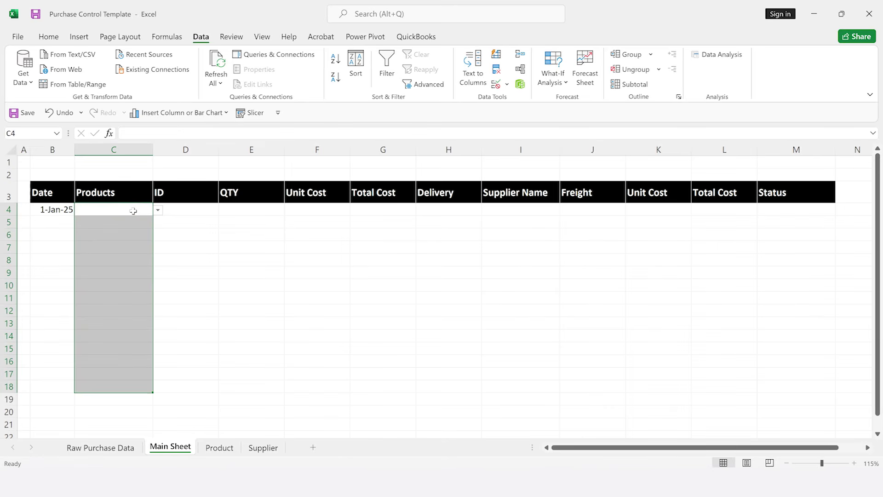
Choose Electrical Cable 50m from the product list in C4 and auto-fit column C to its contents.
left_click(138, 258)
left_click(126, 212)
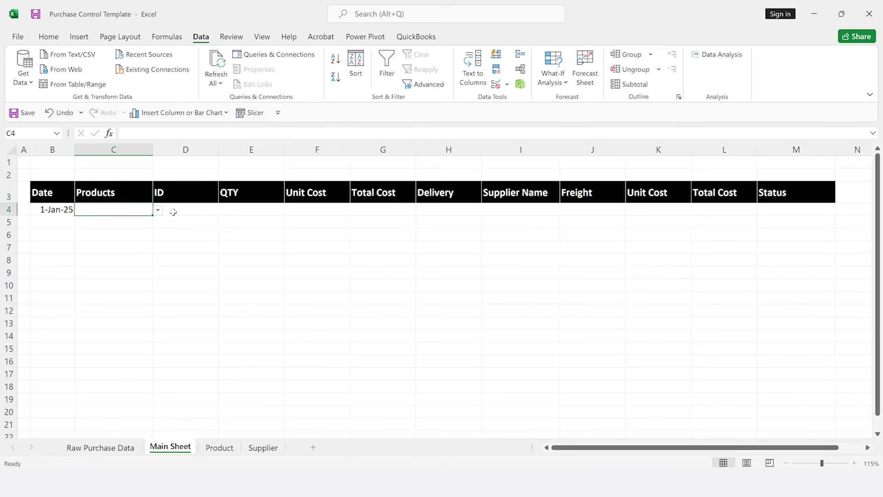
left_click(158, 210)
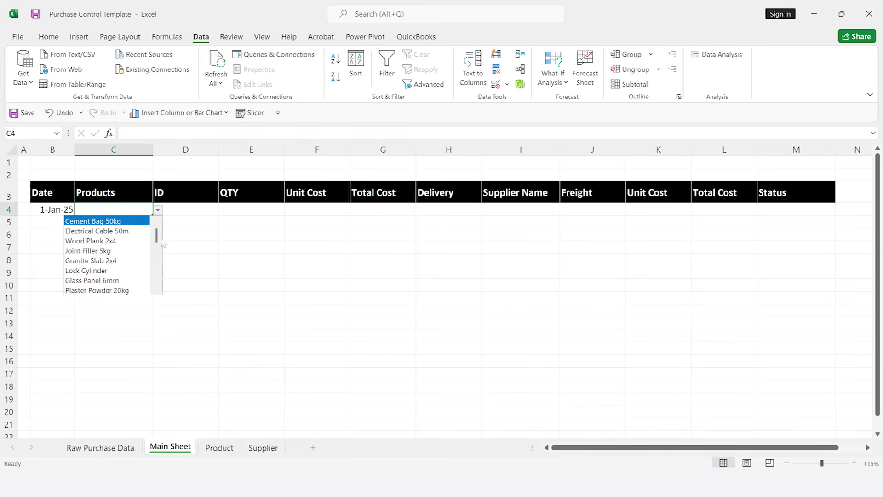
mouse_move(158, 239)
left_mouse_down()
mouse_move(158, 282)
mouse_move(157, 223)
left_mouse_up()
left_click(158, 211)
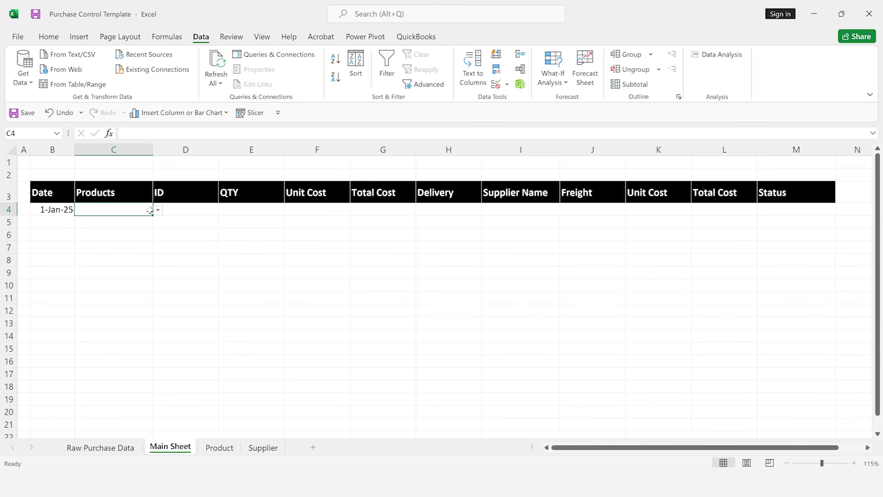
left_click(158, 210)
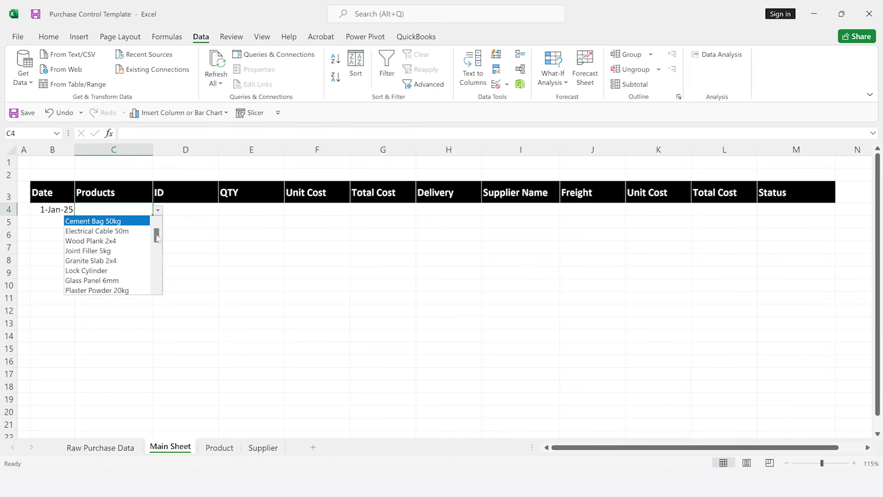
left_click(114, 232)
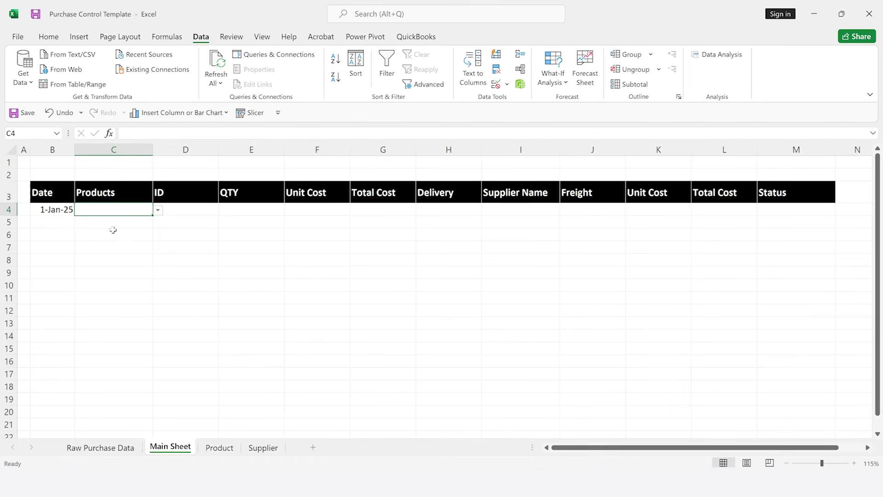
double_click(152, 150)
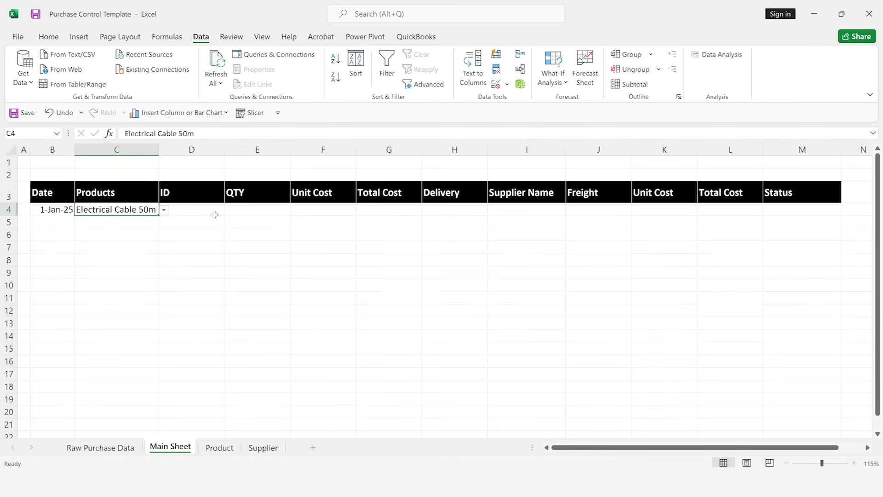
Start a VLOOKUP formula in ID cell D4 with the product in C4 as the lookup value.
left_click(214, 215)
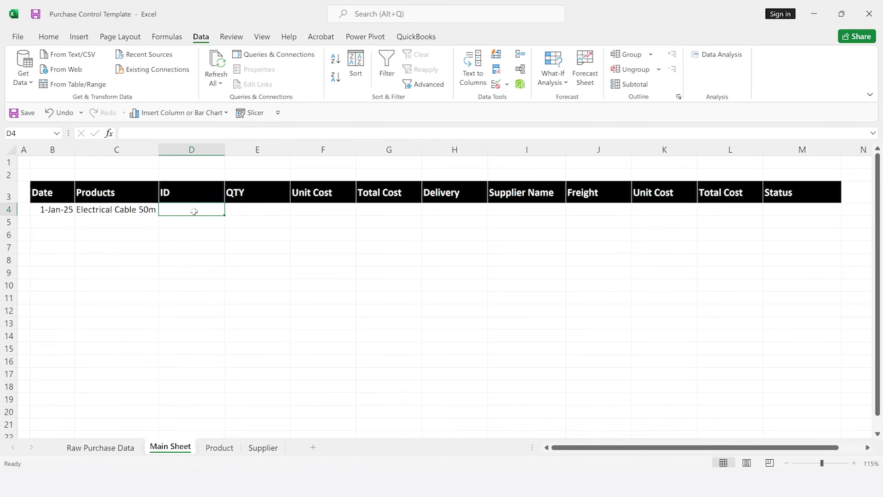
type("=")
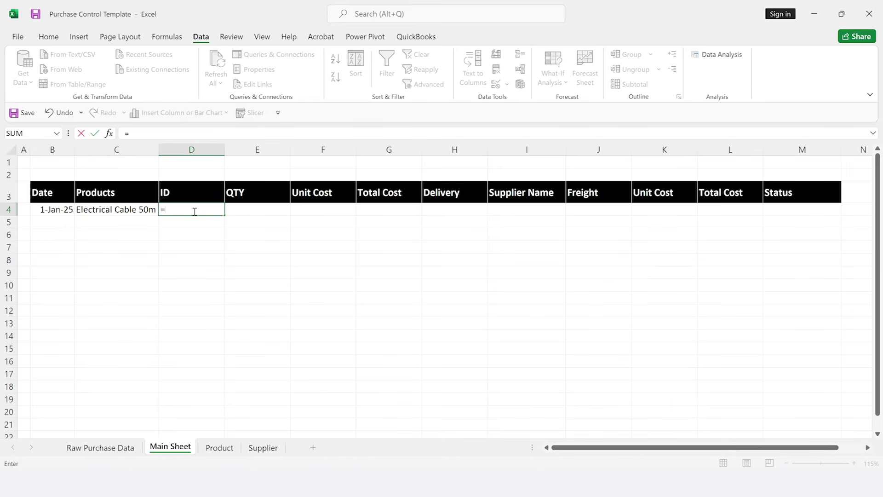
type("VL")
key("Tab")
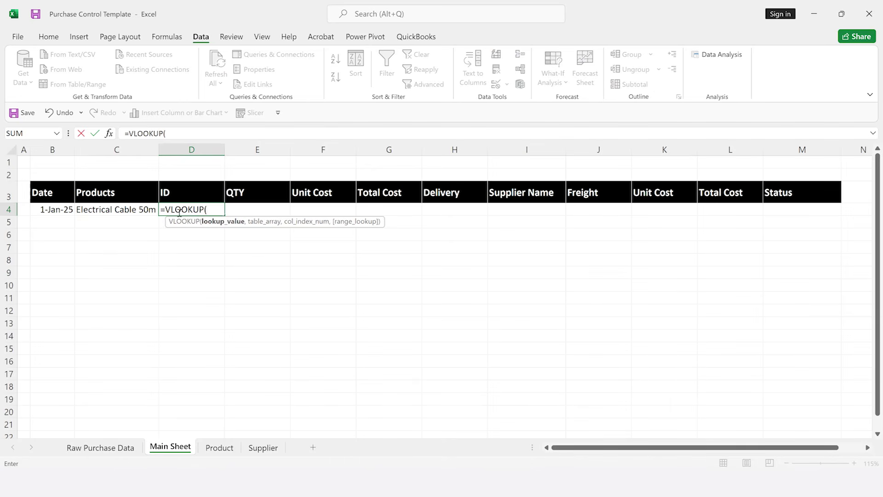
left_click(140, 209)
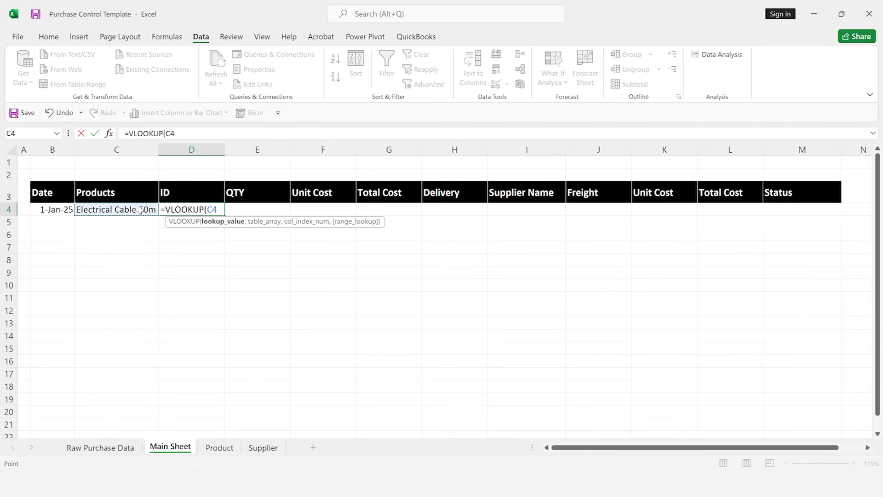
type(",")
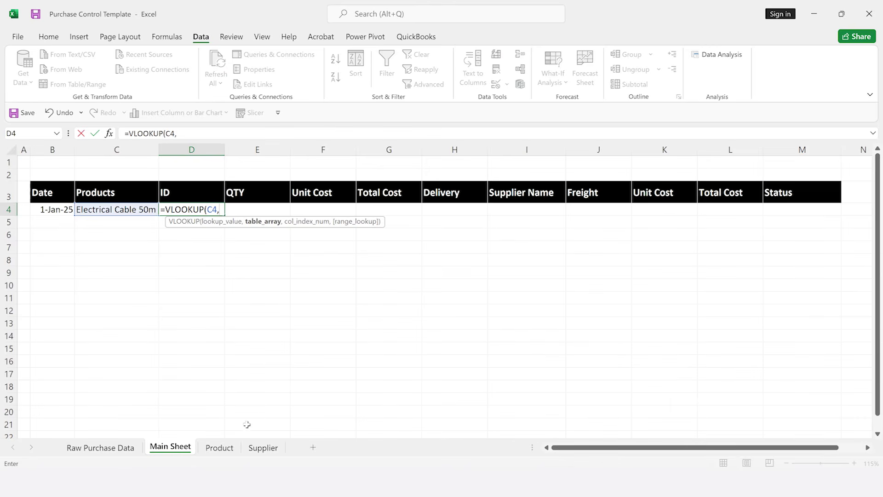
Set the lookup's table array to the Product Name and ID/SKU columns of the Product sheet, Table3[[Product Name]:[ID/SKU]].
left_click(220, 447)
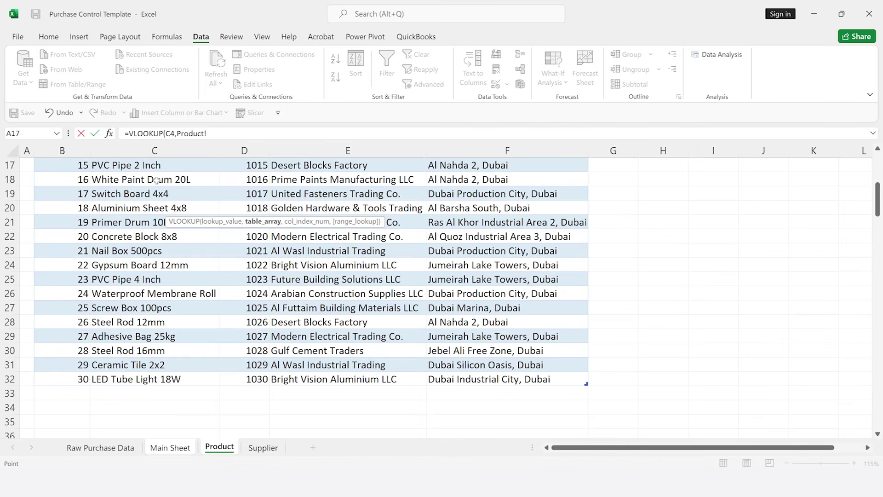
left_click(139, 165)
key("ctrl+Up")
key("ctrl+Up")
key("shift+Right")
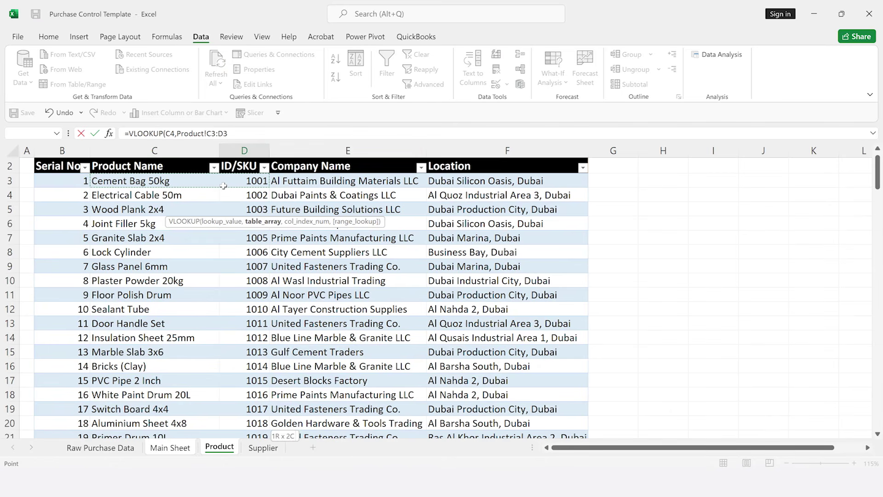
key("ctrl+shift+Down")
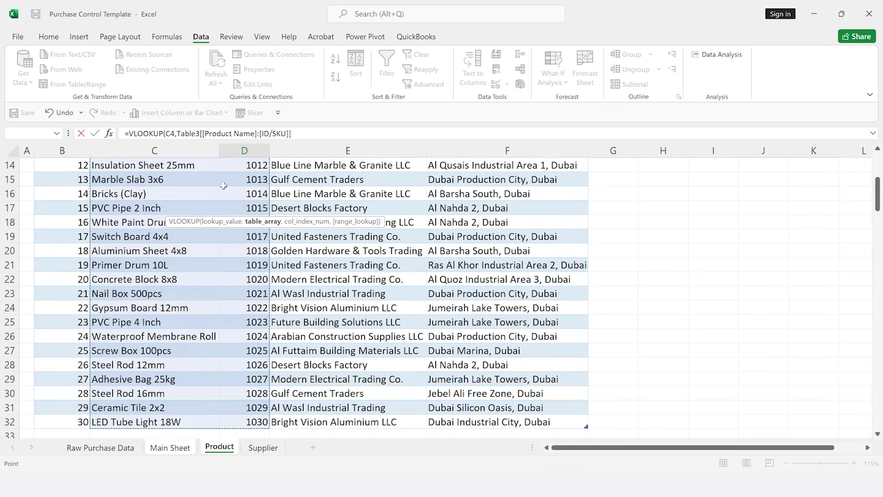
Finish the ID lookup with column index 2 and FALSE for an exact match.
type(",")
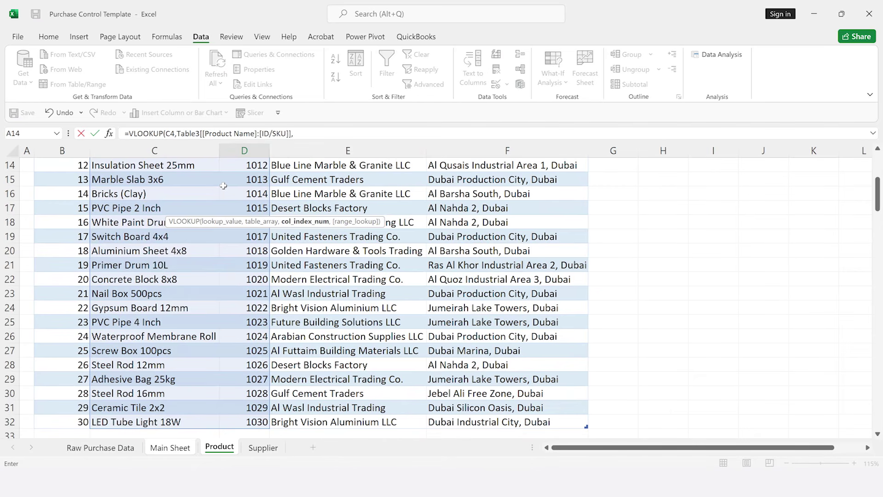
type("2,")
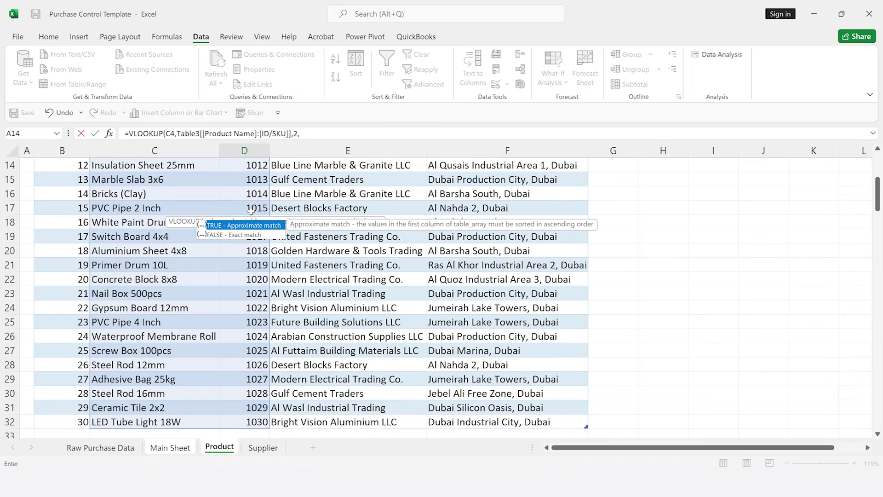
key("Down")
key("Tab")
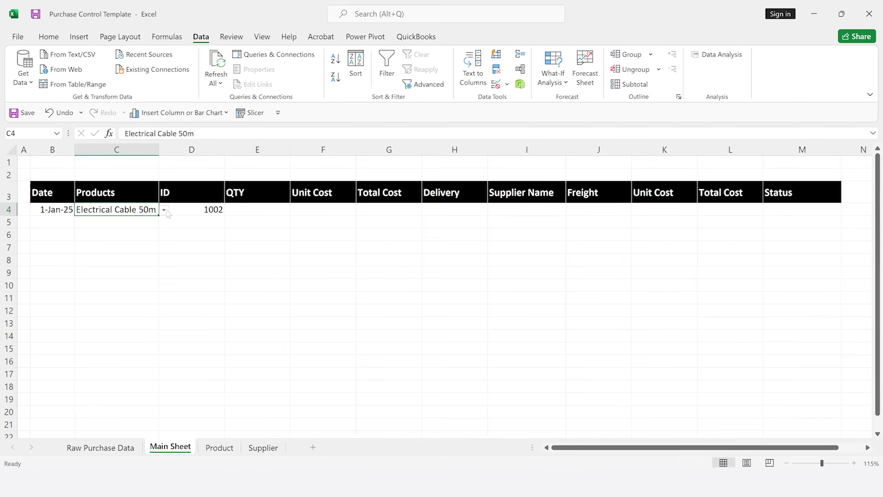
Choose Lock Cylinder from the product list in C4 to test the ID lookup.
left_click(164, 210)
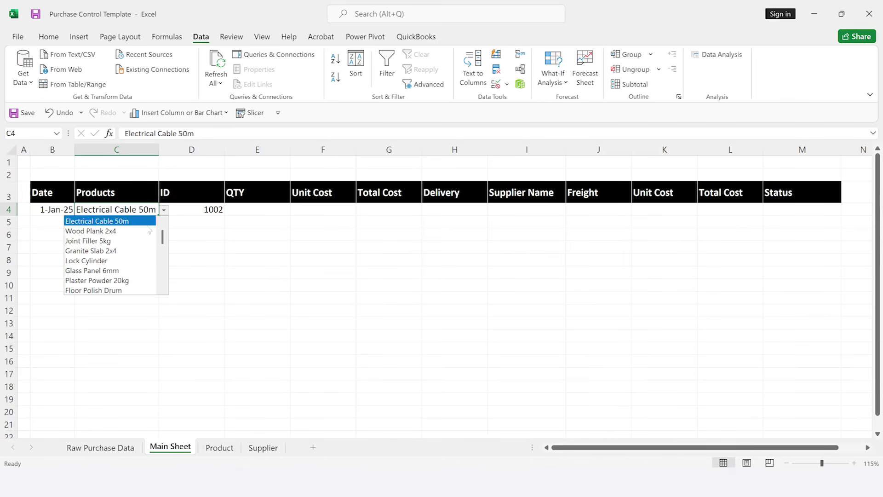
key("Escape")
left_click(96, 260)
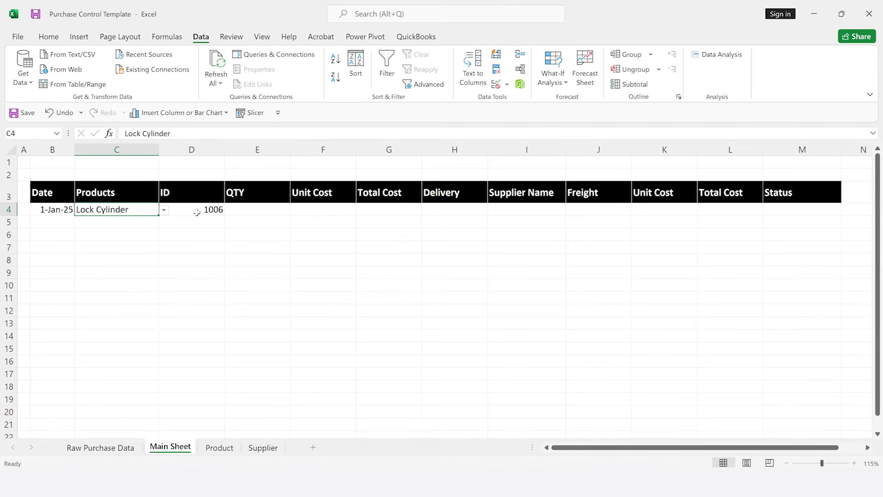
Enter 10000 as the quantity in E4.
key("Right")
key("Right")
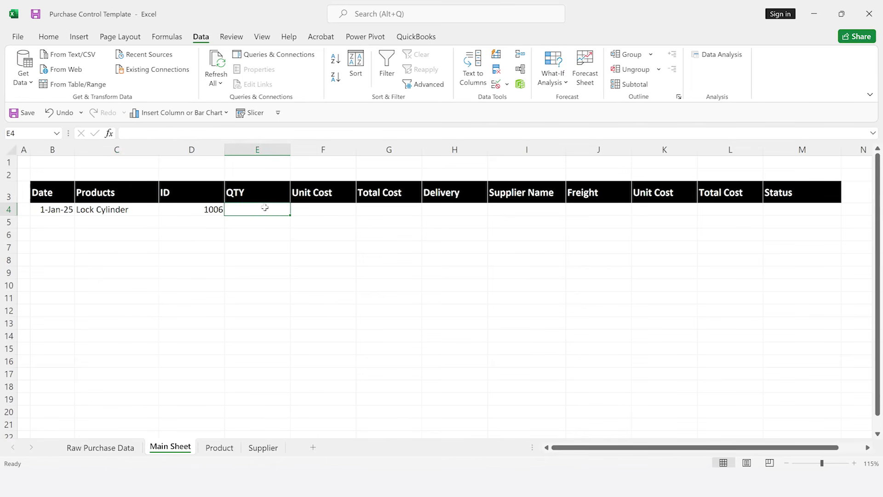
type("10000")
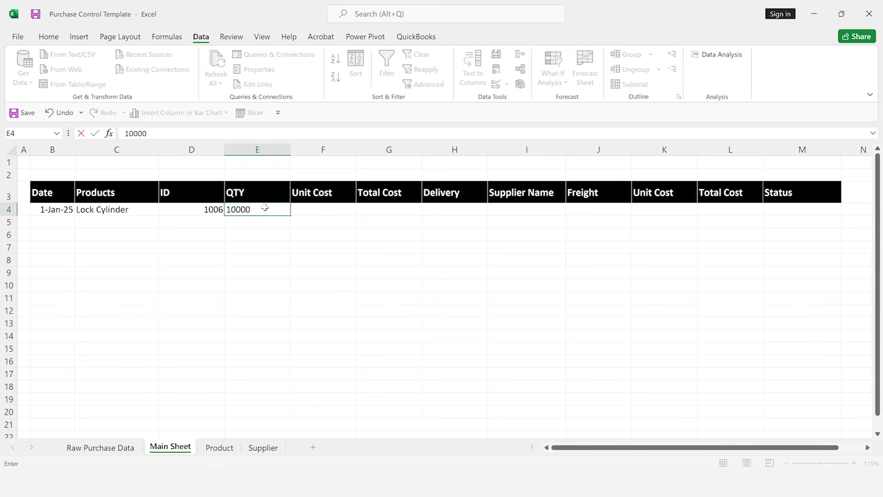
key("Return")
key("Up")
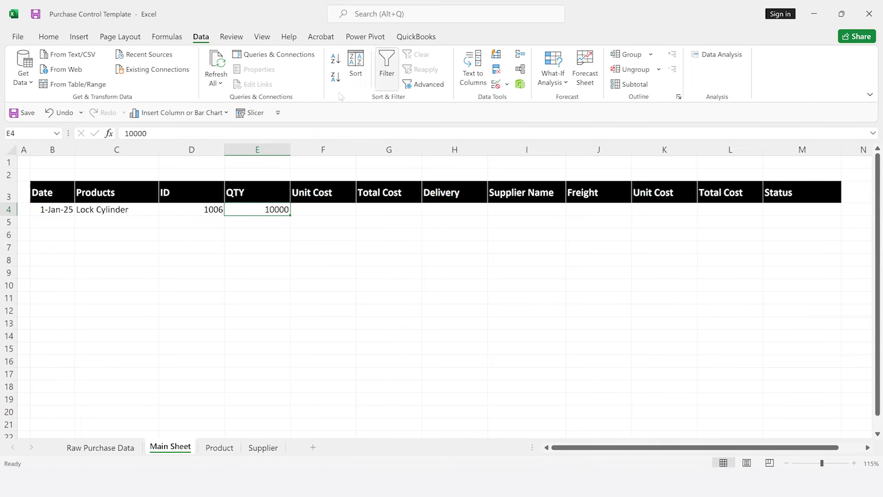
Format the quantity in E4 with a thousands separator and no decimal places.
left_click(53, 37)
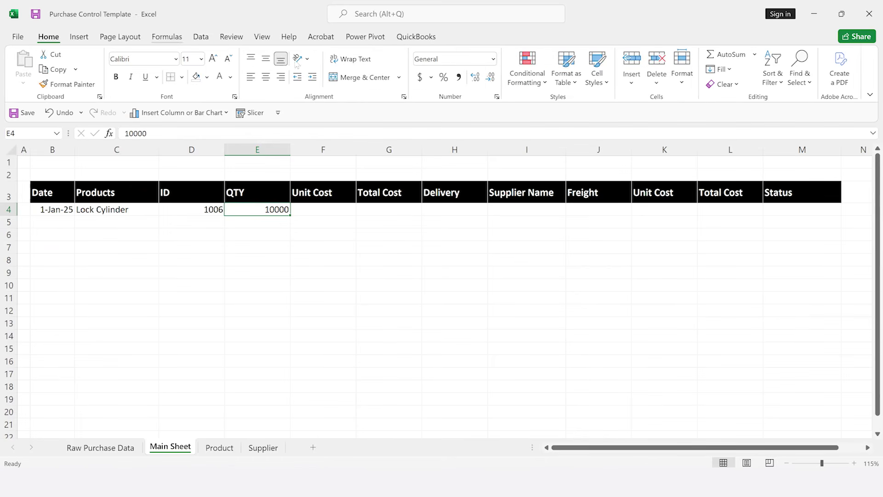
left_click(459, 77)
left_click(490, 77)
left_click(490, 78)
Enter the formula =B4+7 in Delivery cell H4 to set delivery seven days after the order date.
left_click(335, 209)
key("Right")
key("Right")
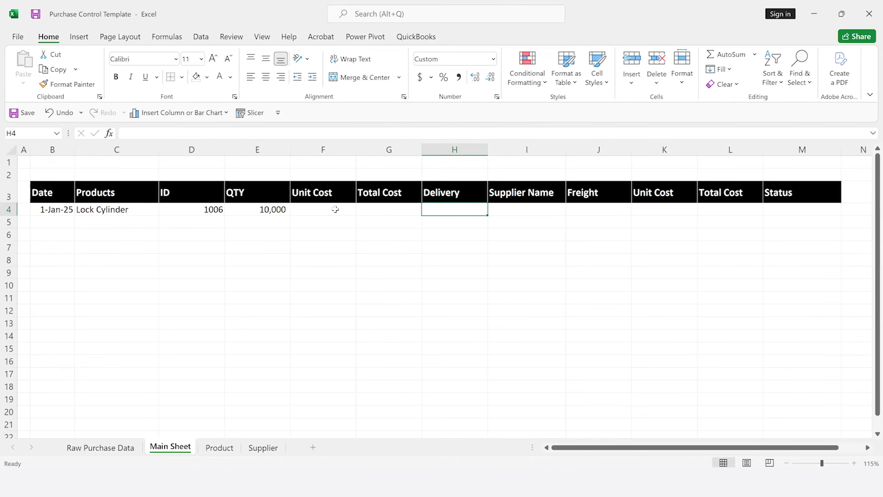
key("Left")
key("Left")
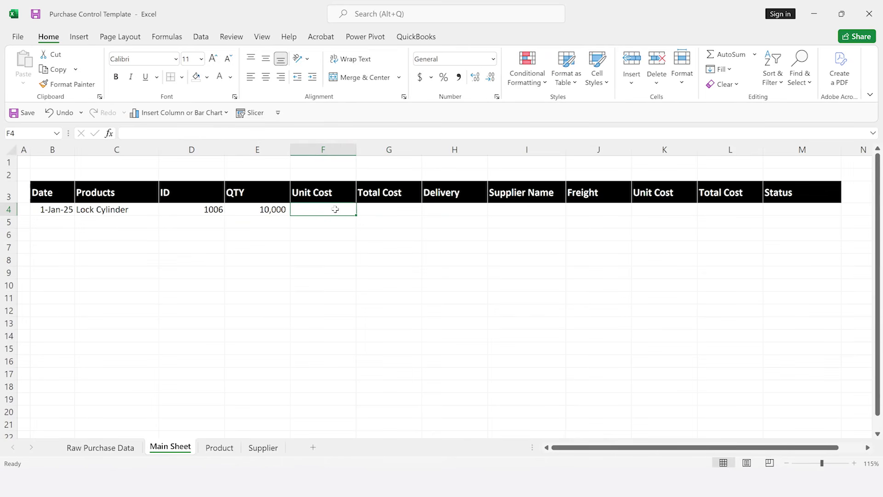
key("Right")
key("Right")
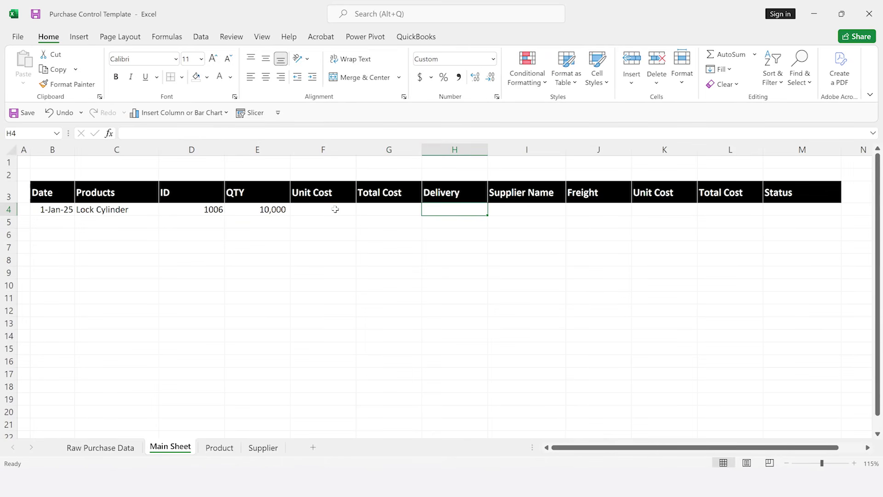
type("=")
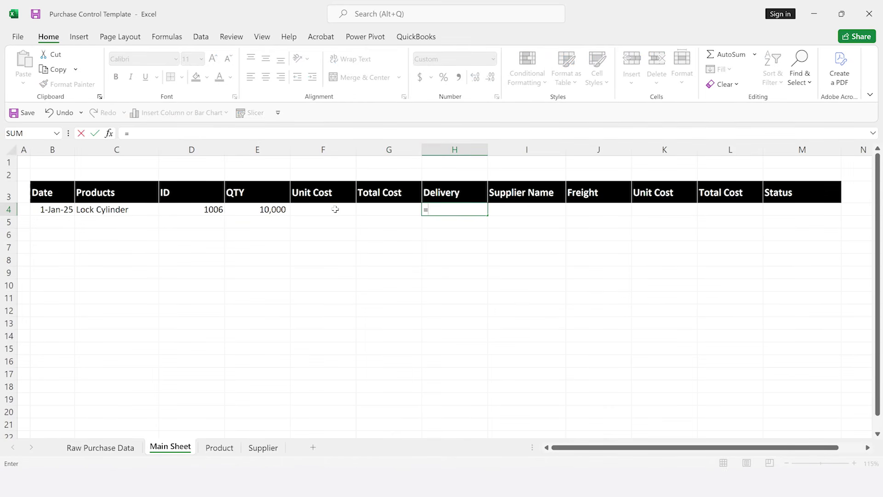
key("Left")
key("Left")
key("Left")
key("Left")
key("Left")
key("Left")
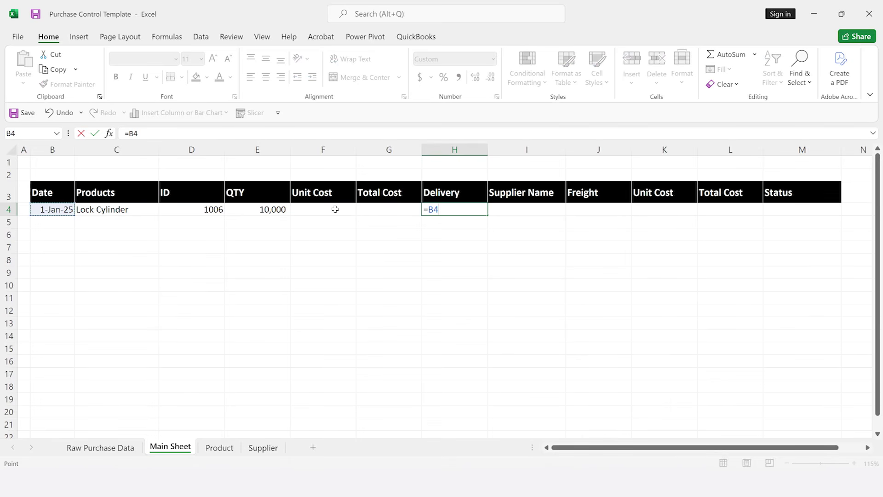
type("+7")
key("Return")
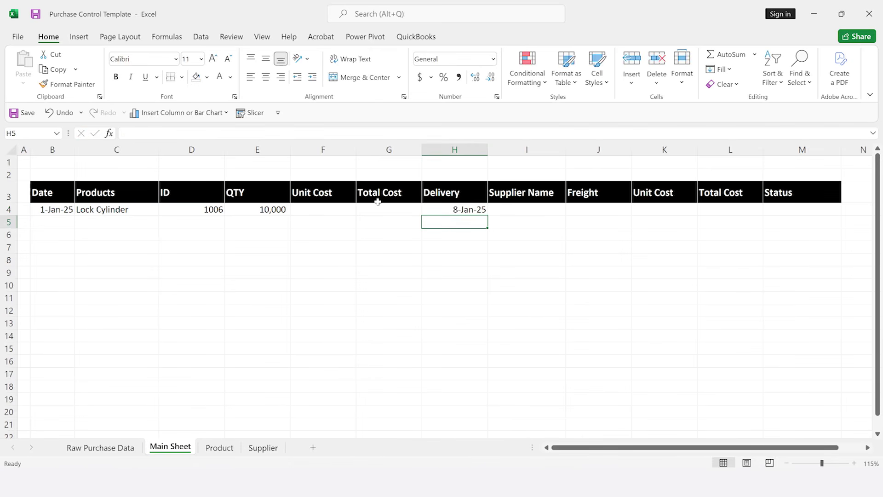
Clear all data validation settings from Status cell M4.
key("Up")
key("Right")
key("Right")
key("Right")
key("Right")
key("Right")
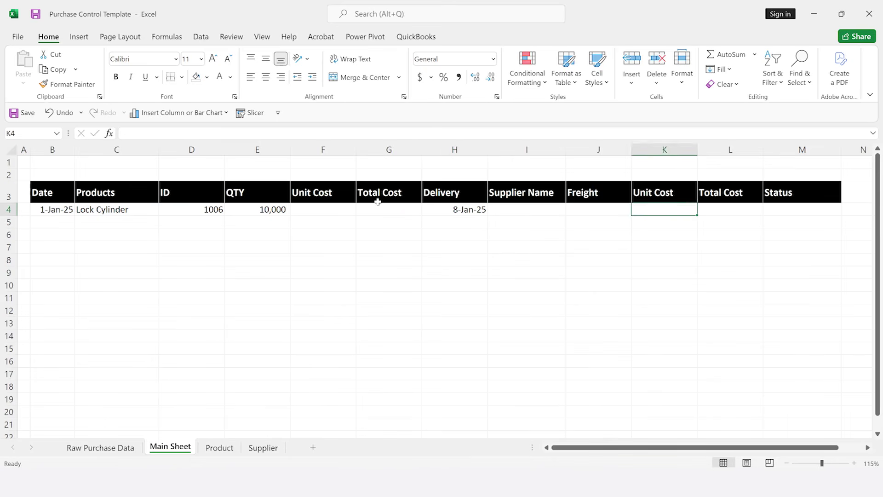
key("Right")
key("Left")
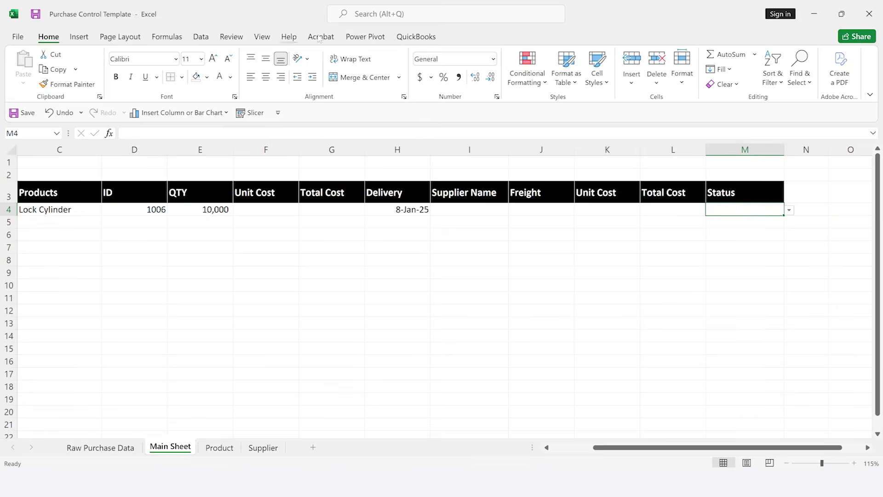
left_click(202, 37)
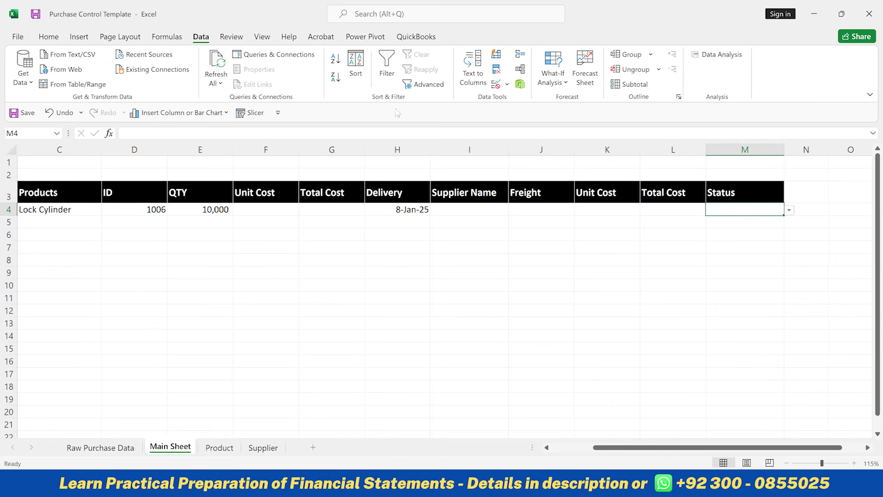
left_click(507, 84)
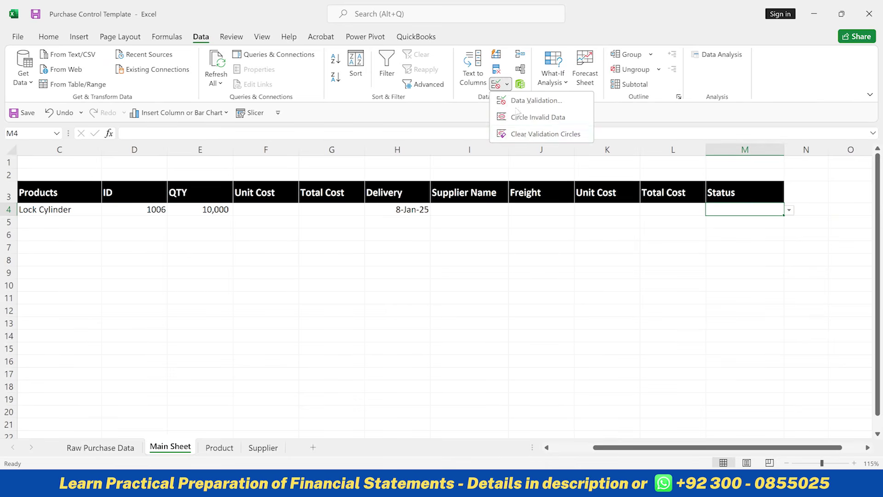
left_click(528, 135)
left_click(506, 84)
left_click(512, 105)
left_click(337, 335)
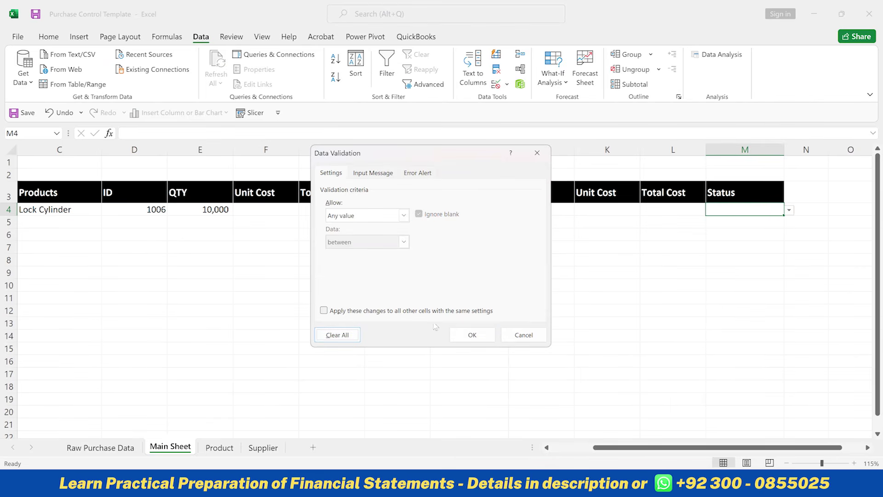
left_click(472, 335)
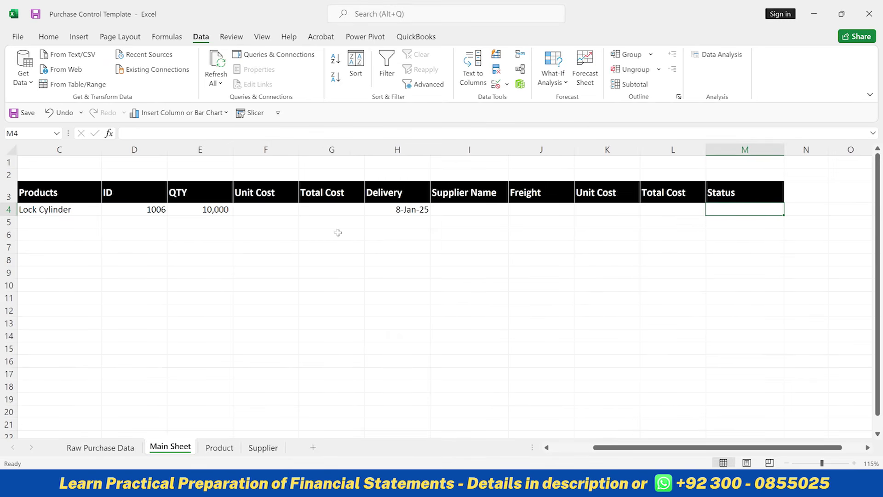
Enter 910 as the unit cost in F4.
left_click(163, 206)
key("Left")
key("Left")
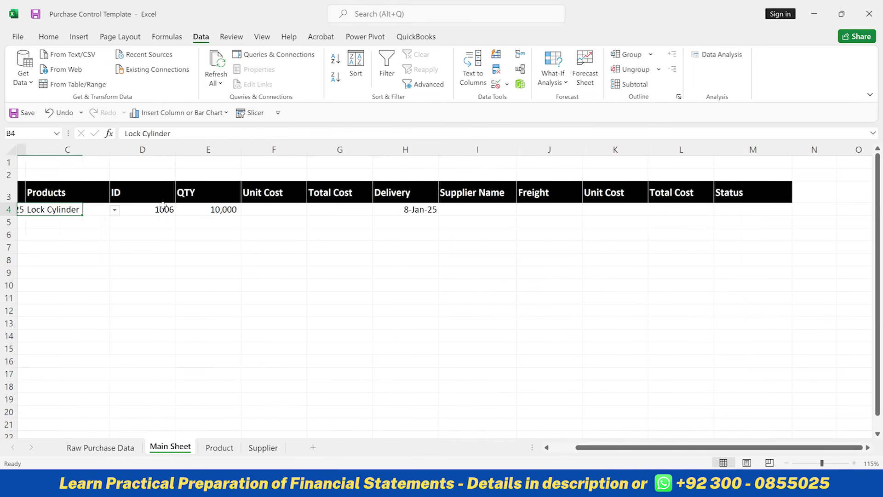
key("Right")
key("Right")
key("Right")
key("Right")
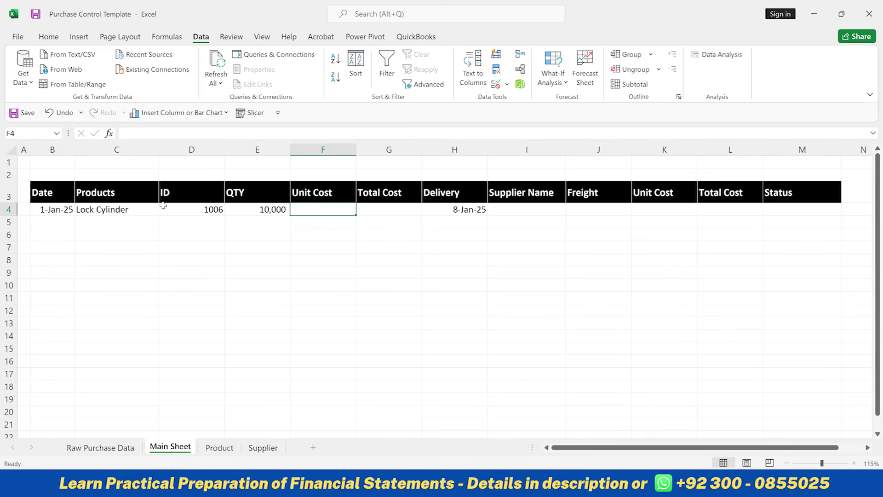
key("Left")
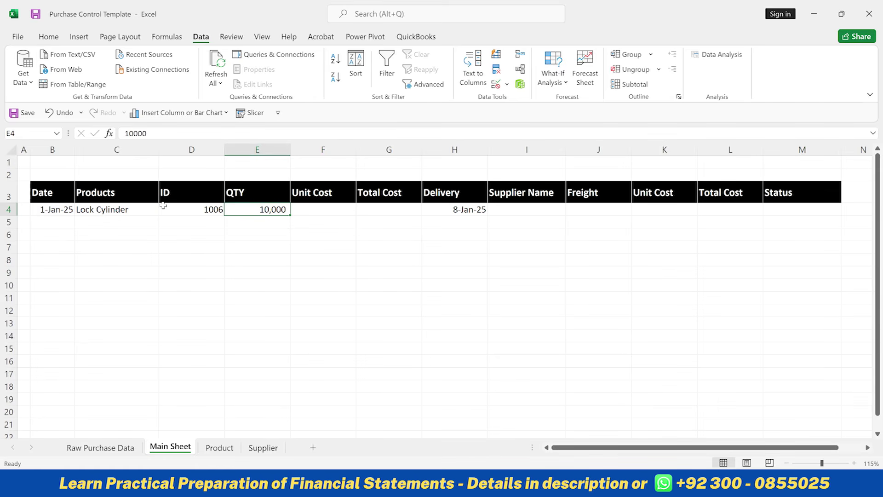
key("Left")
key("Left")
key("Right")
key("Right")
key("Right")
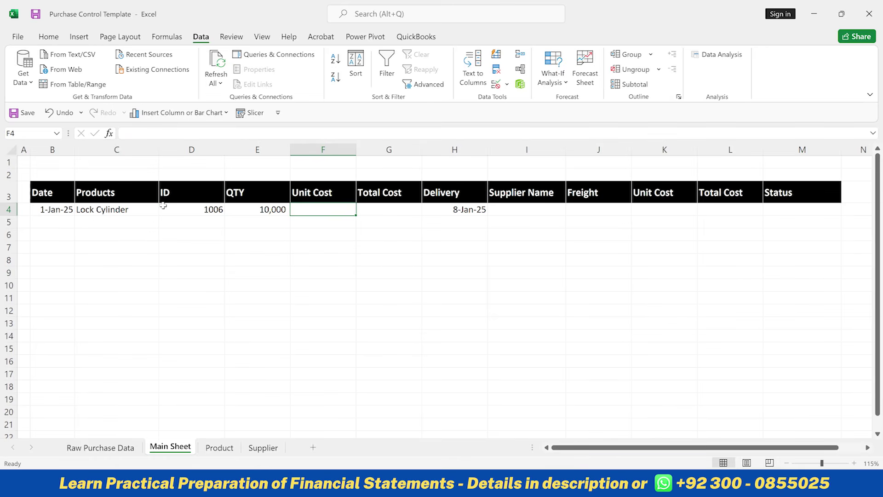
type("910")
key("Return")
Enter the formula =E4*F4 in Total Cost cell G4 to multiply quantity by unit cost.
key("Up")
key("Right")
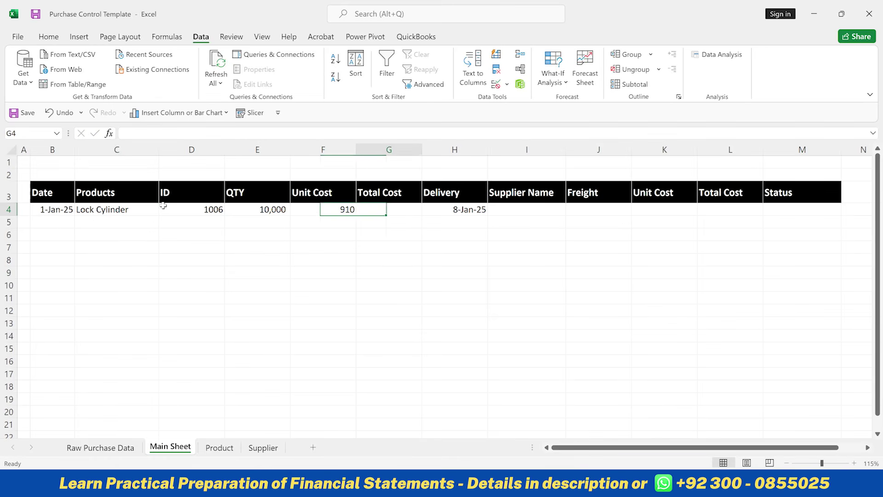
type("=")
key("Left")
key("Left")
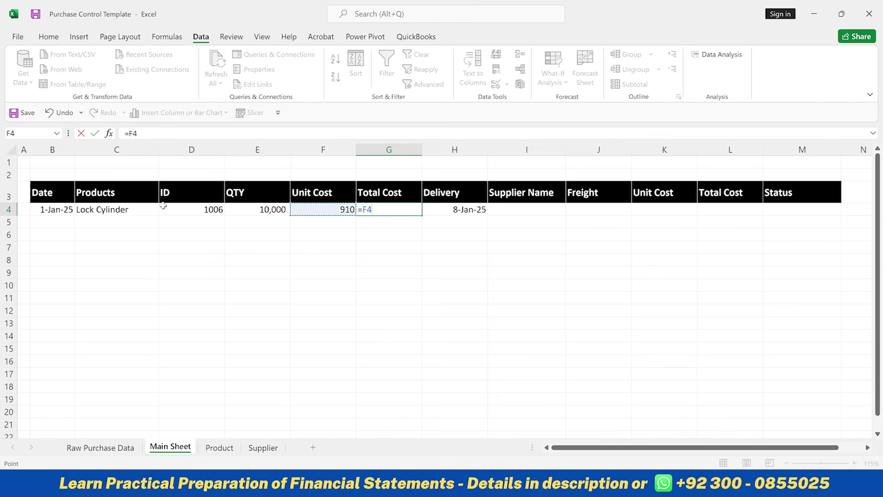
type("*")
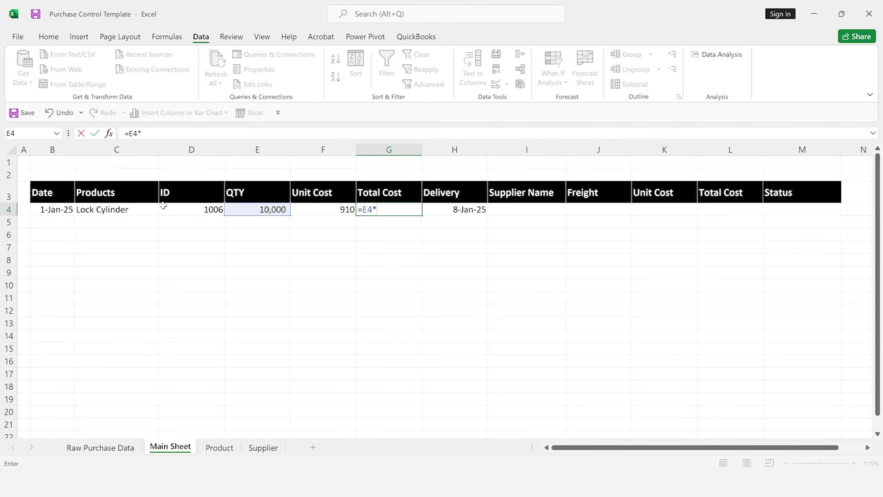
key("Left")
key("Return")
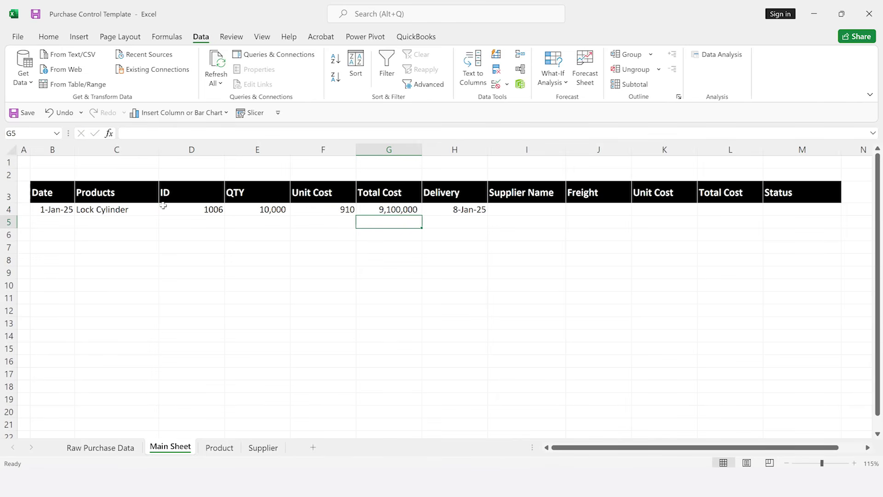
key("Up")
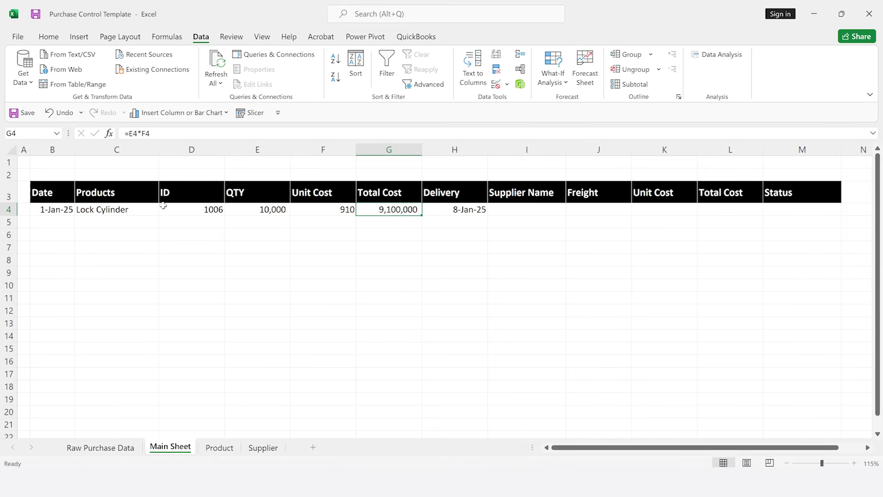
On the Supplier sheet, start a formula in blank cell C24 that references the whole Supplier column as Table4[Supplier].
key("Right")
key("Right")
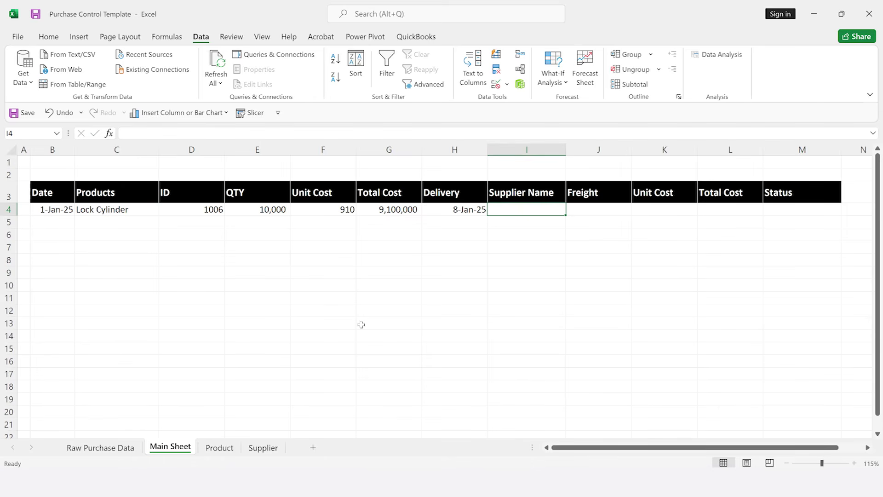
left_click(264, 447)
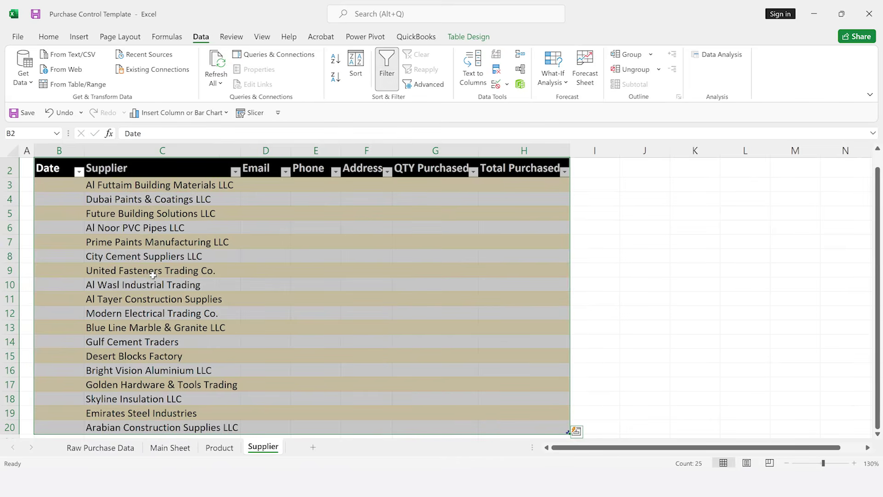
key("ctrl+Down")
key("Down")
key("Down")
key("Down")
key("Down")
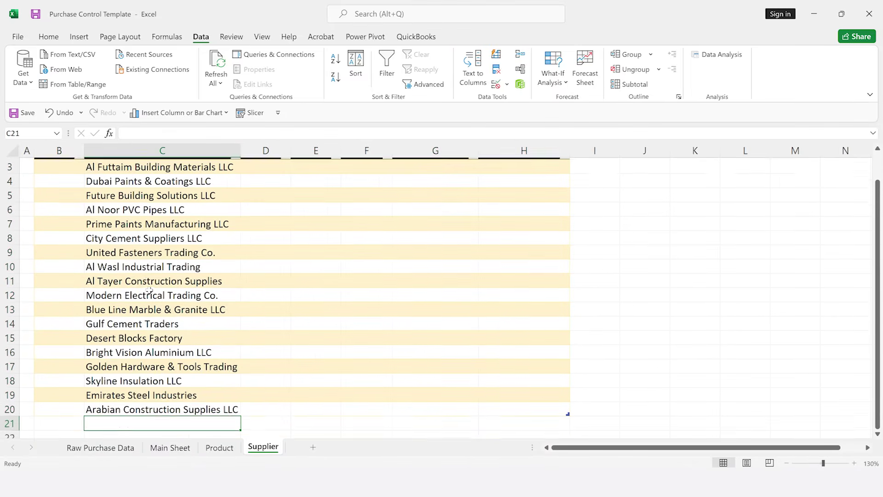
type("=")
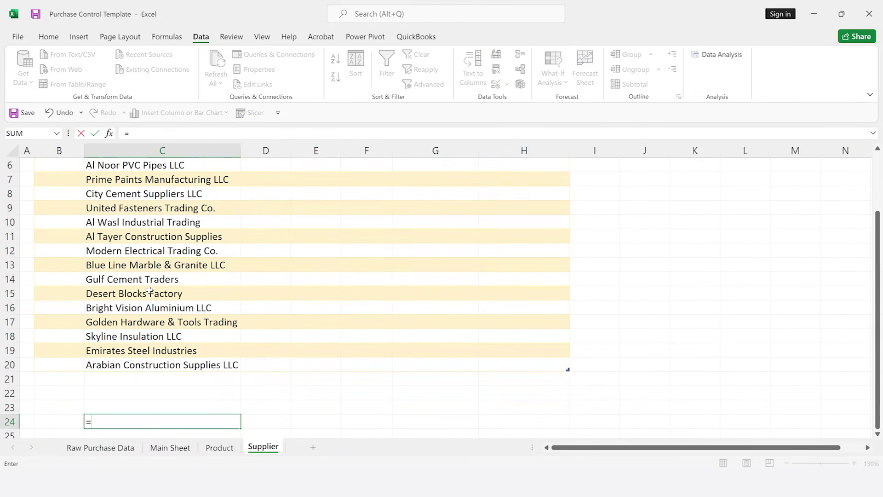
left_click(143, 238)
key("ctrl+Up")
key("Down")
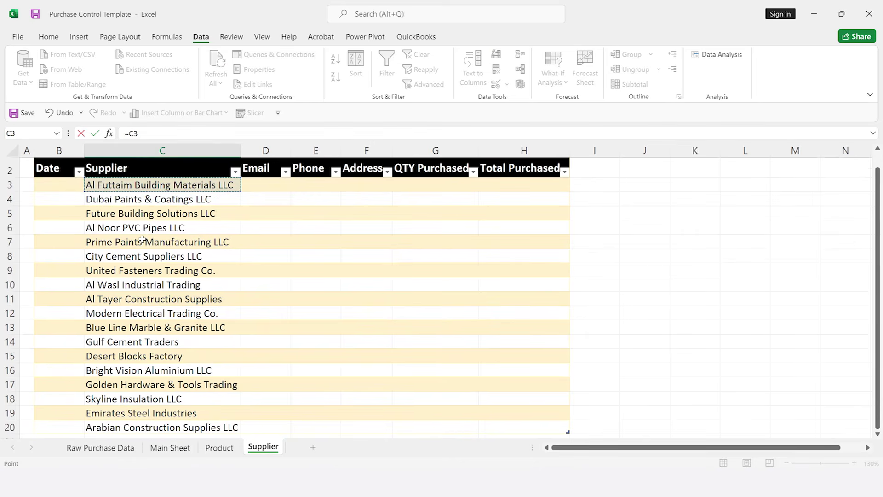
key("ctrl+shift+Down")
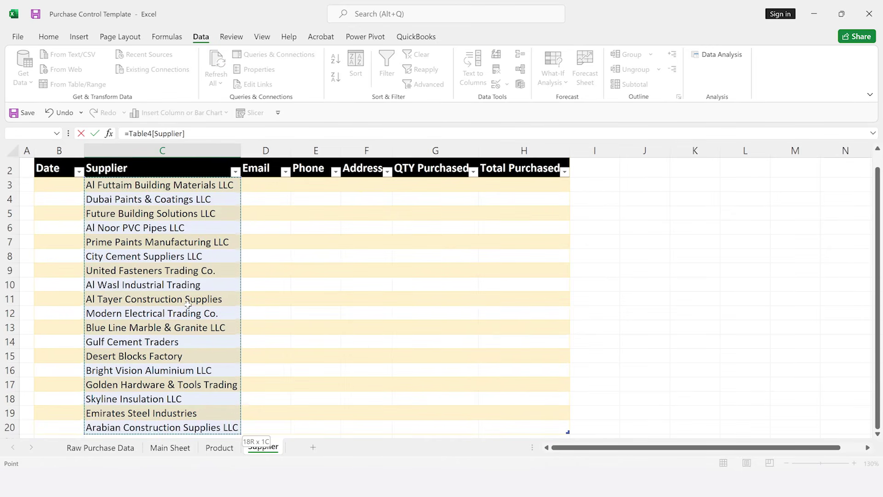
Cut the reference text Table4[Supplier] out of the formula in C24 and cancel the cell entry.
scroll(187, 304, "down", 1)
scroll(188, 304, "down", 1)
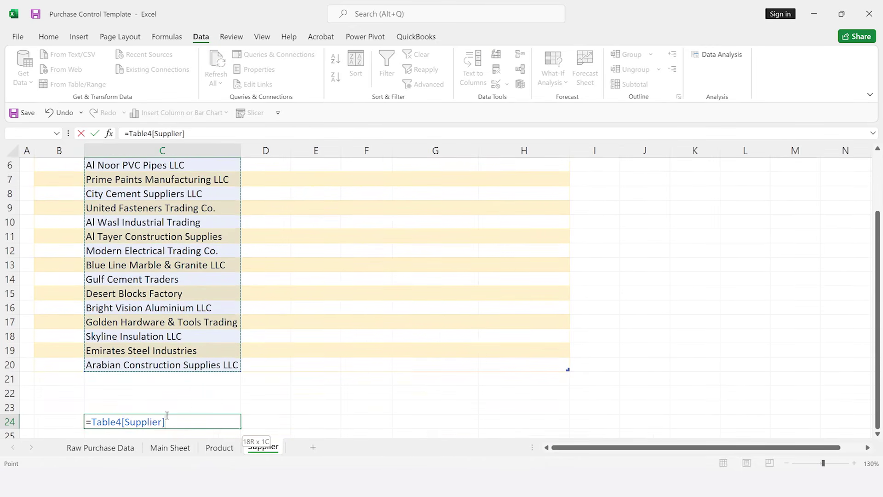
left_click_drag(166, 421, 92, 421)
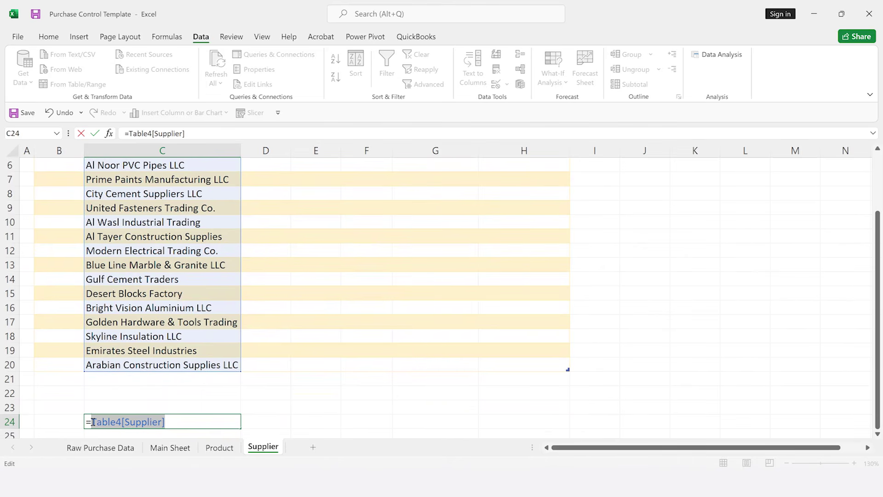
key("BackSpace")
key("Escape")
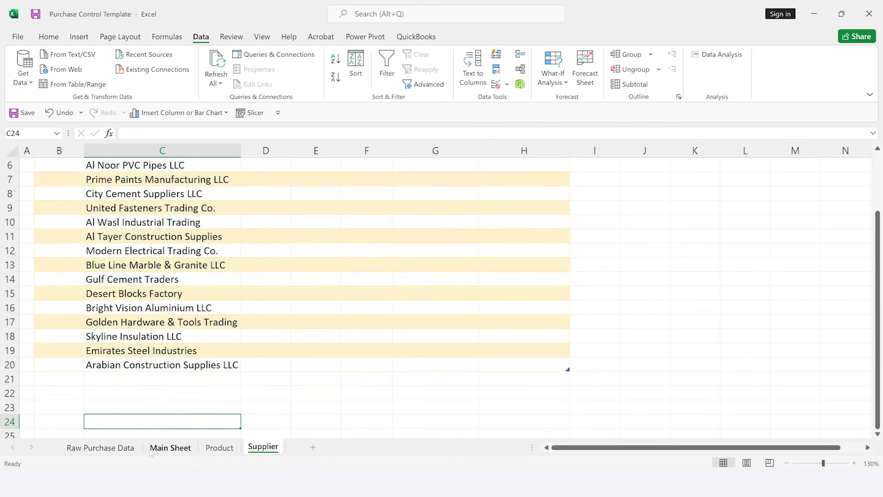
Add list data validation to Supplier Name cell I4 on the Main Sheet with the source =INDIRECT("Table4[Supplier]").
left_click(169, 447)
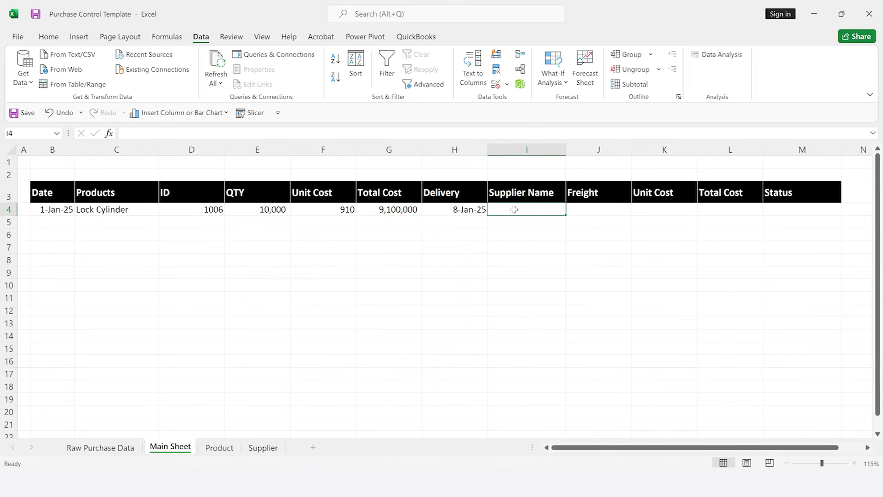
left_click(496, 84)
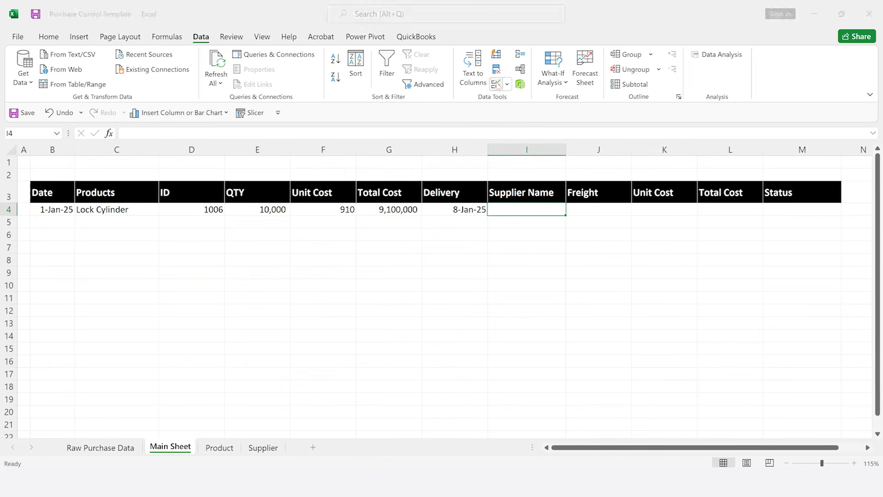
left_click(404, 215)
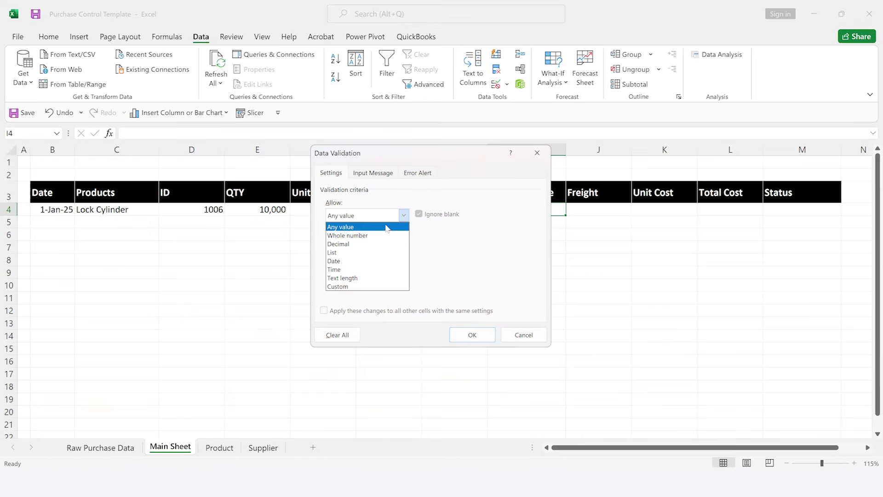
left_click(342, 253)
left_click(348, 269)
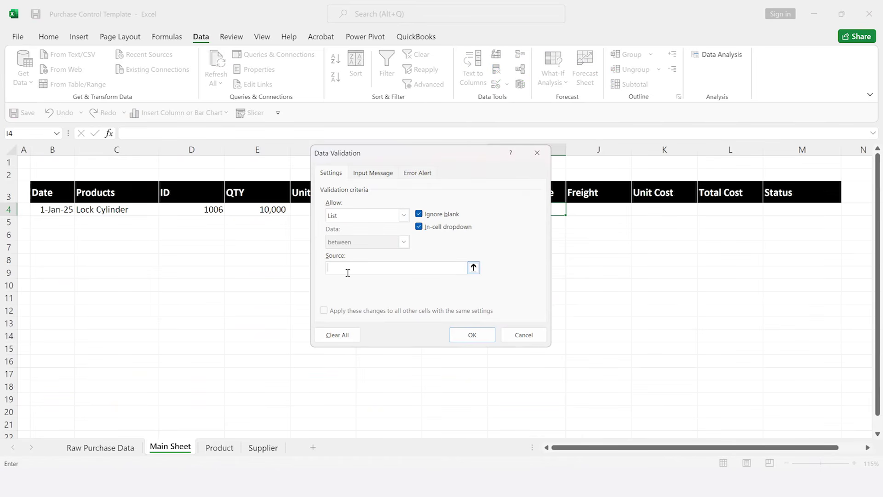
type("=INDURECT(\"")
key("ctrl+v")
key("Return")
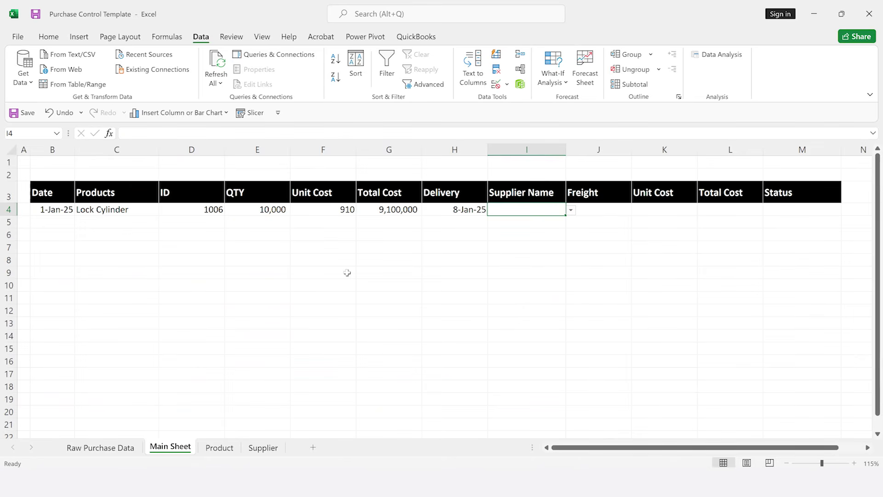
Choose Al Futtaim Building Materials LLC as the supplier in I4 and autofit the Supplier Name column.
left_click(571, 210)
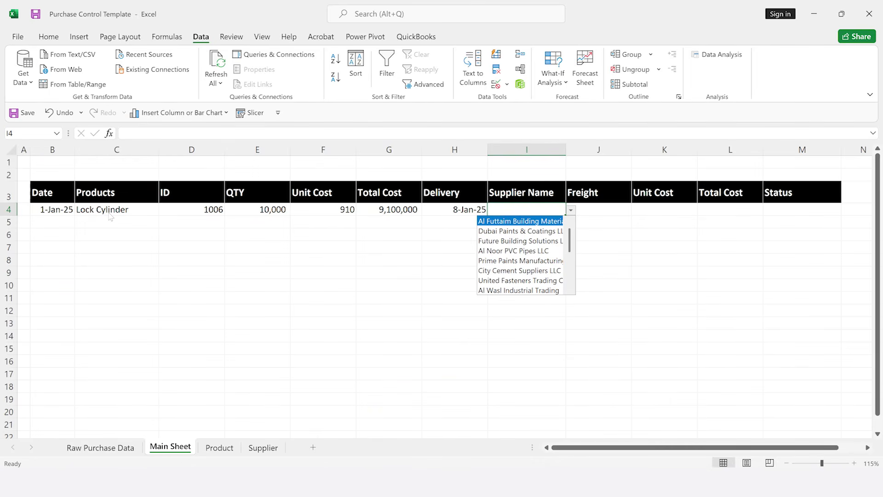
left_click(527, 221)
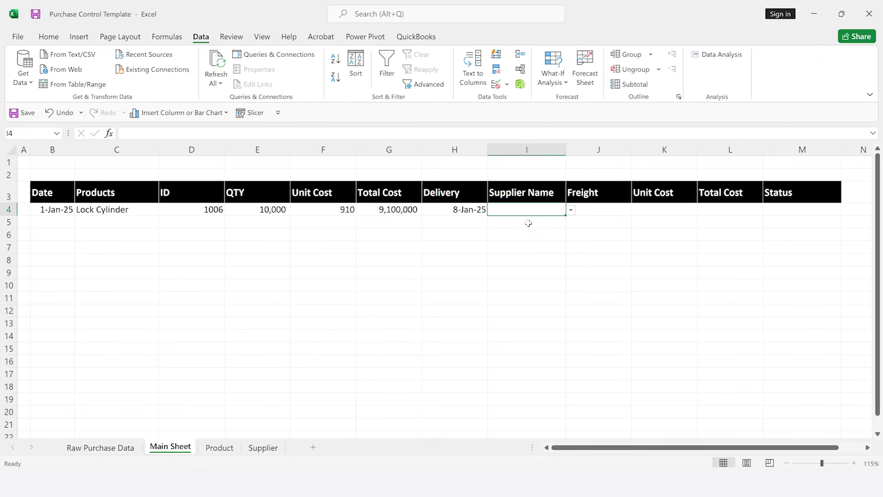
double_click(566, 150)
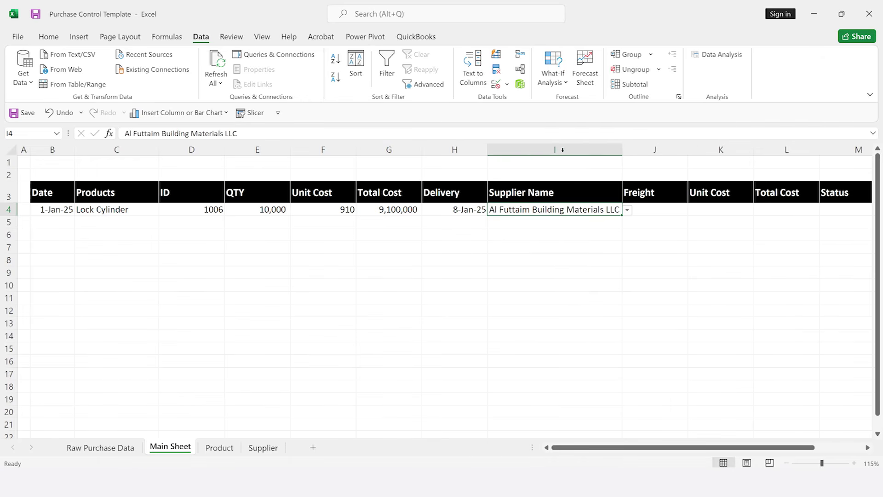
left_click(655, 211)
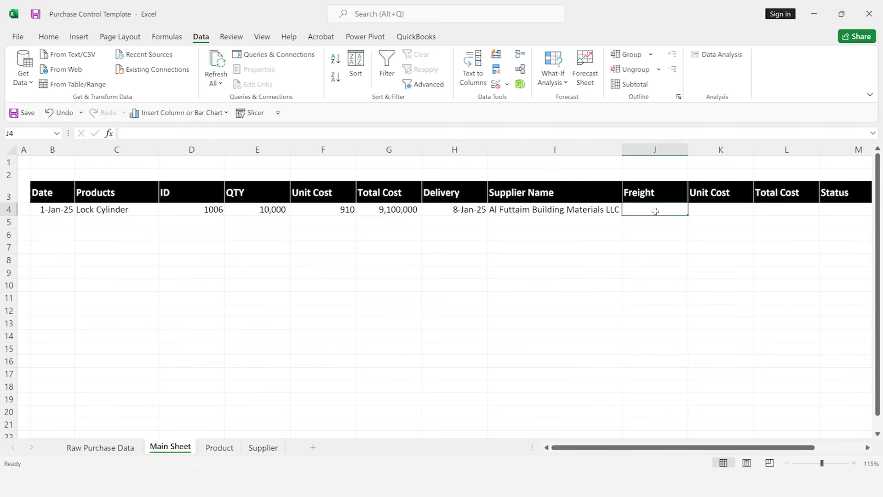
key("Left")
key("Left")
key("Left")
key("Left")
key("Left")
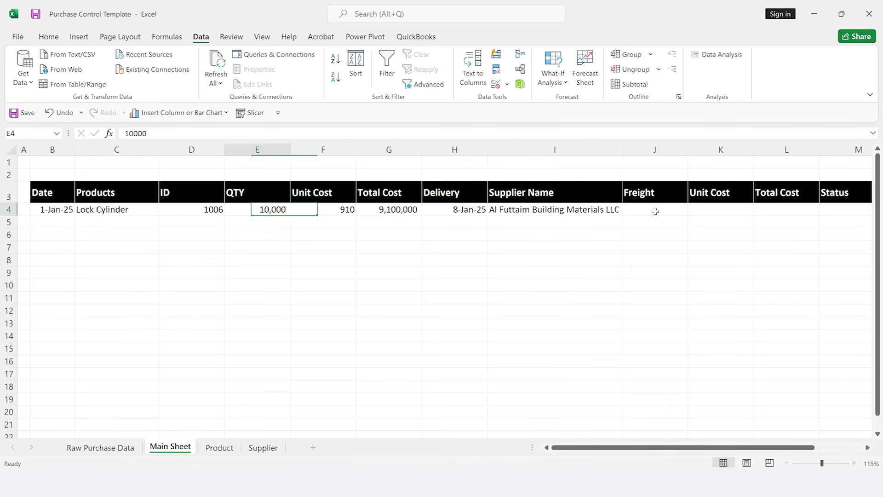
key("Right")
key("Right")
key("Right")
key("Right")
key("Left")
key("Left")
key("Left")
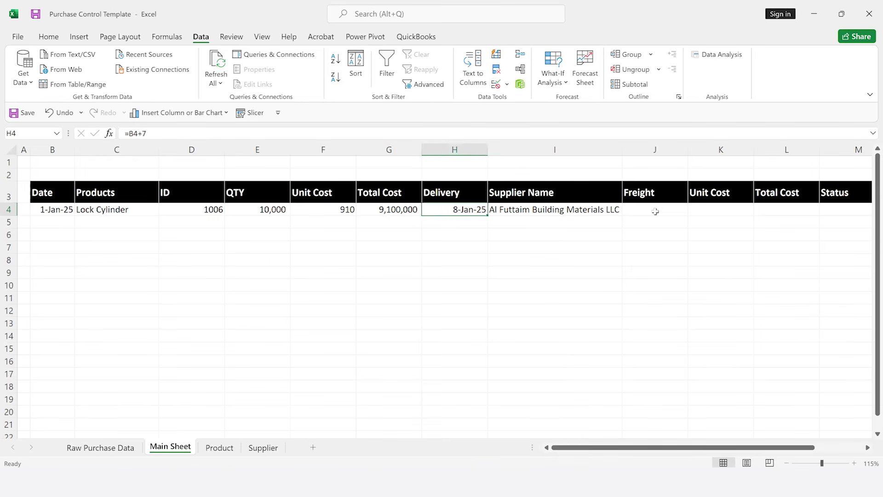
Enter 25000 as the freight amount in J4.
key("Right")
key("Right")
key("Right")
key("Right")
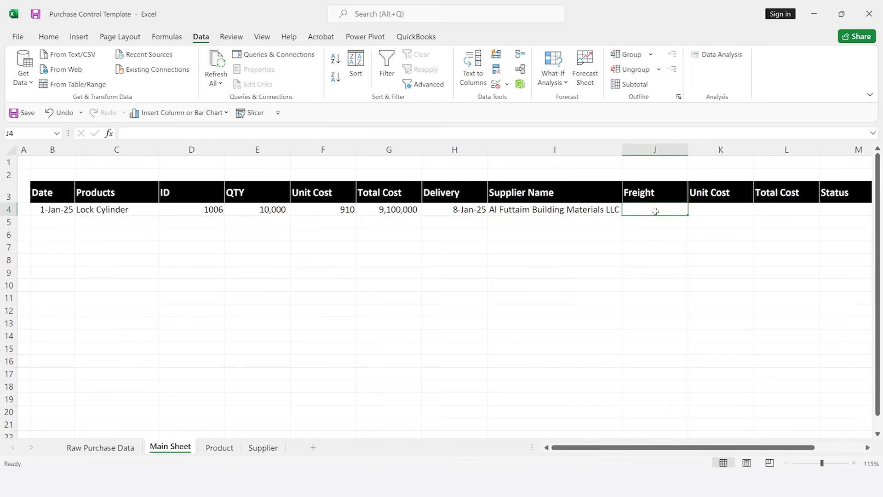
type("25000")
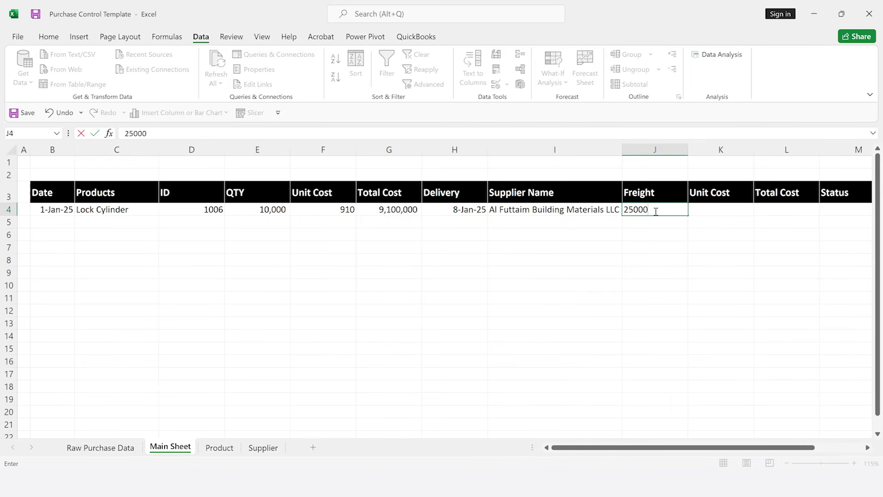
key("Return")
key("Up")
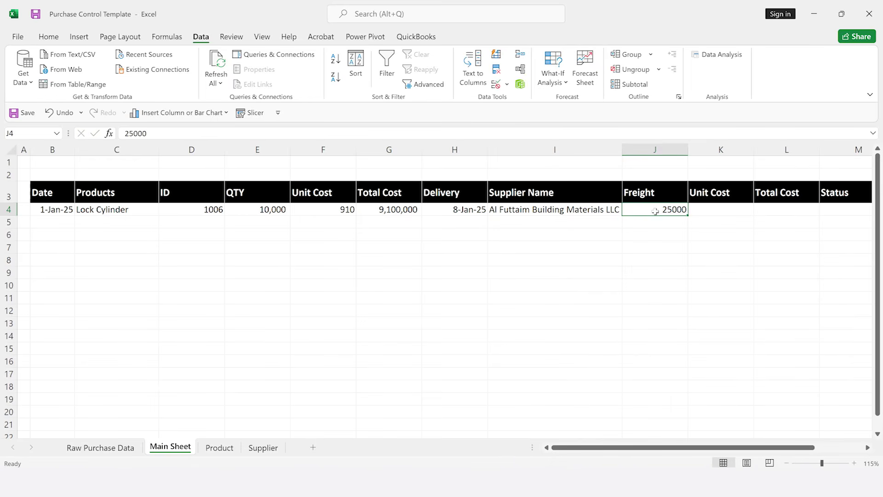
Enter the formula =G4+J4 in the second Total Cost cell L4 to add freight to the purchase cost.
key("Right")
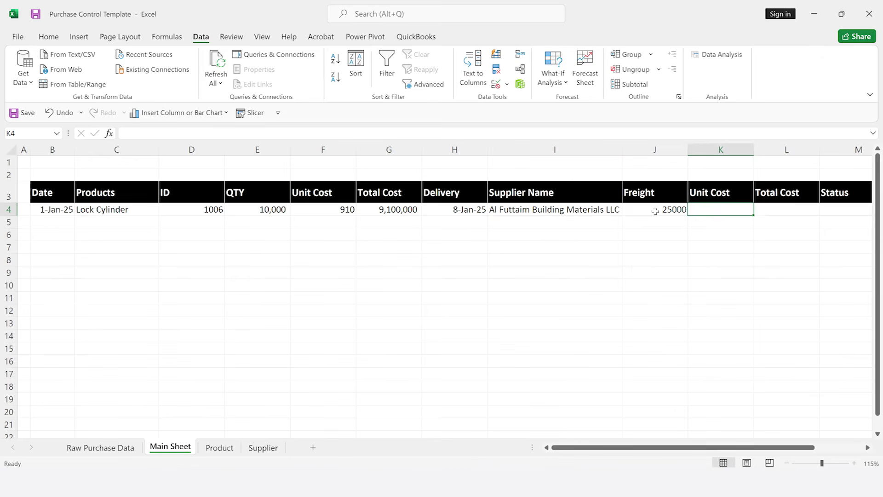
key("Right")
type("=")
key("Left")
key("Left")
key("Left")
key("Left")
key("Left")
key("Left")
key("Right")
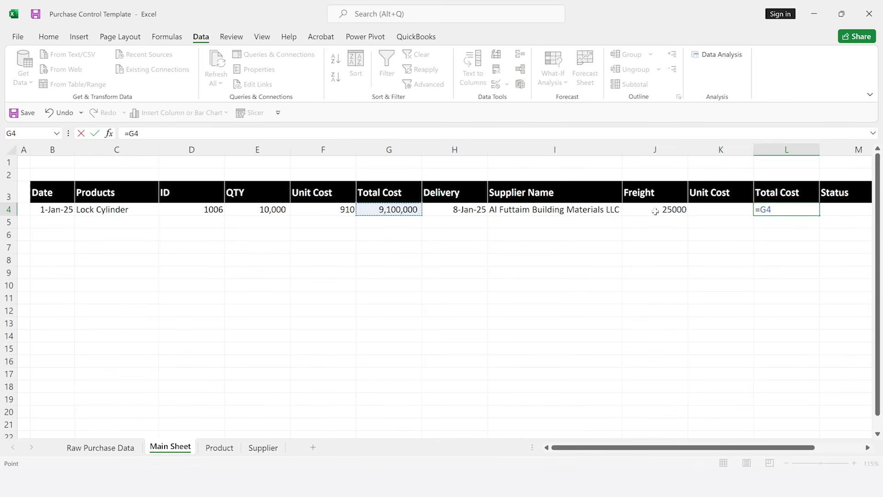
type("+")
key("Left")
key("Left")
key("Return")
Enter the formula =L4/E4 in the second Unit Cost cell K4 to get the cost per unit including freight.
key("Up")
key("Left")
type("=")
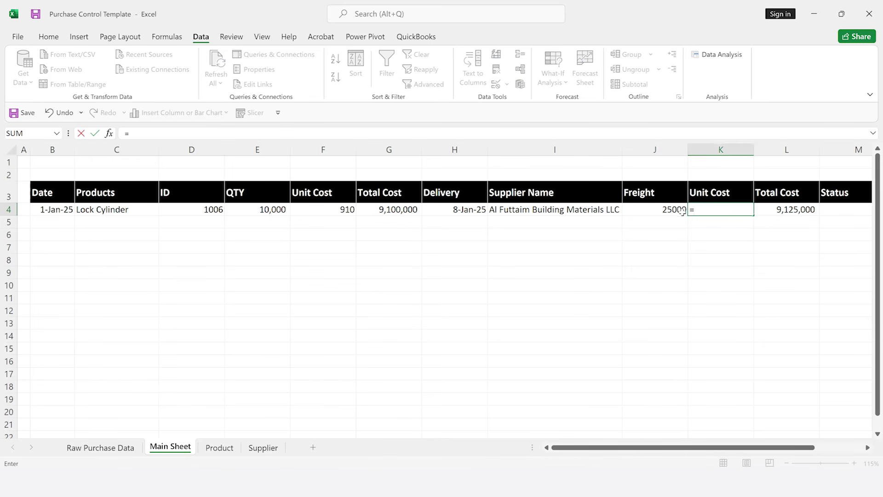
left_click(775, 210)
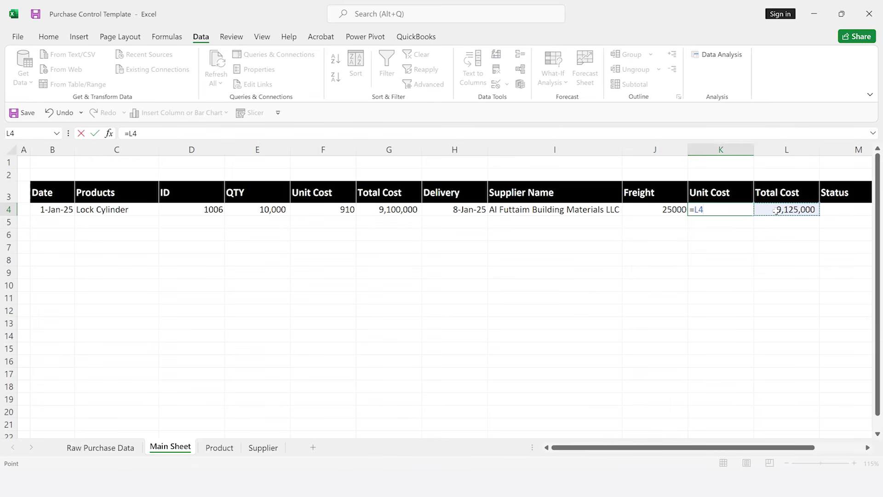
type("/")
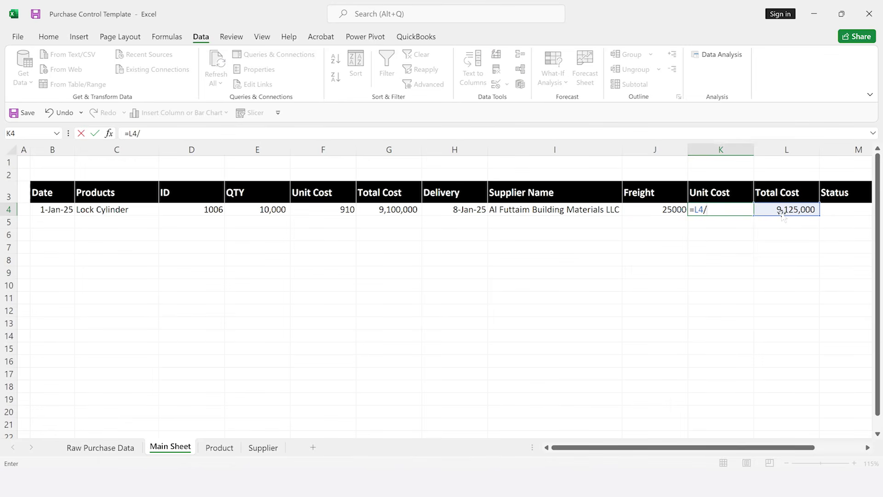
left_click(275, 209)
key("Return")
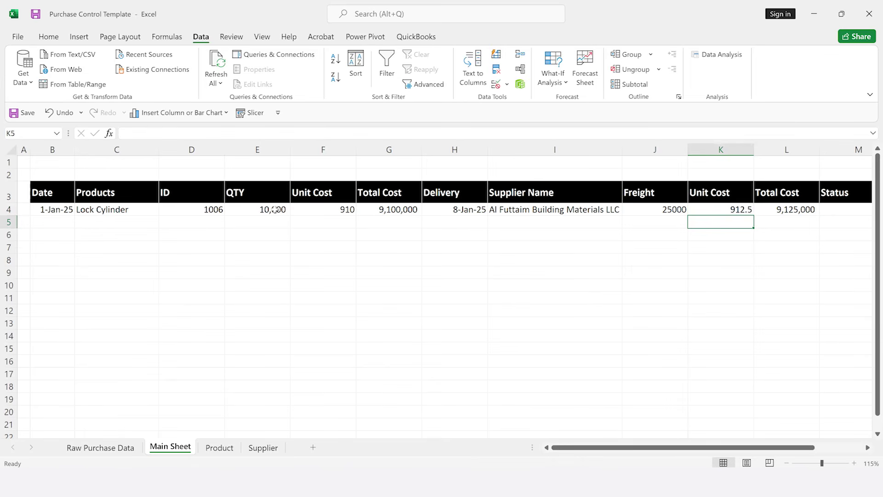
key("Up")
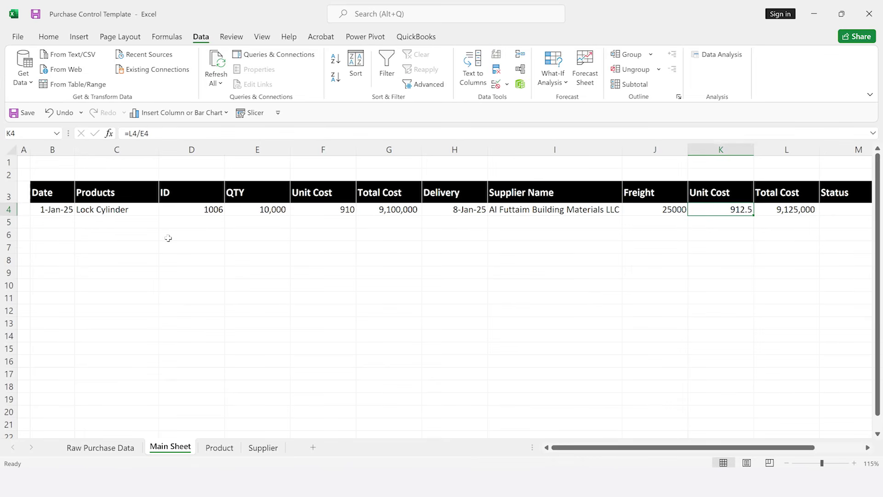
Review the purchase cost, delivery, supplier, freight and total cost entries across row 4 up to the Status column.
left_click(316, 214)
key("Right")
key("Right")
key("Right")
key("Right")
key("Right")
key("Right")
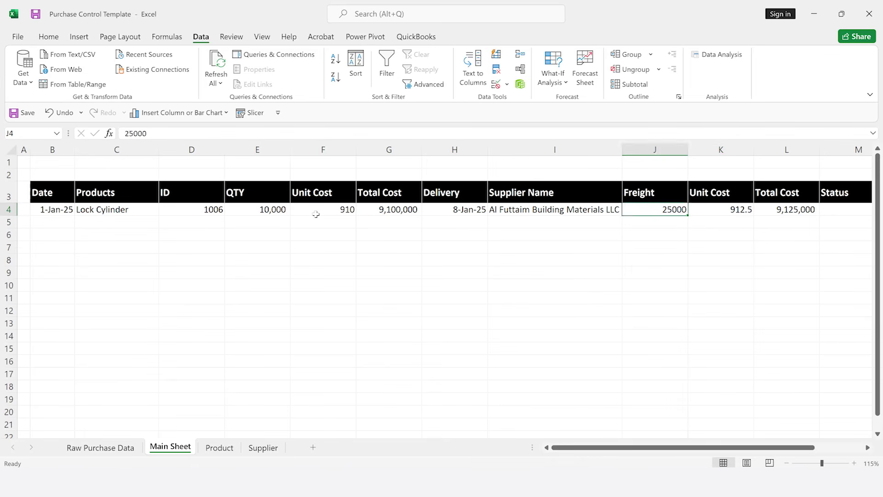
key("Left")
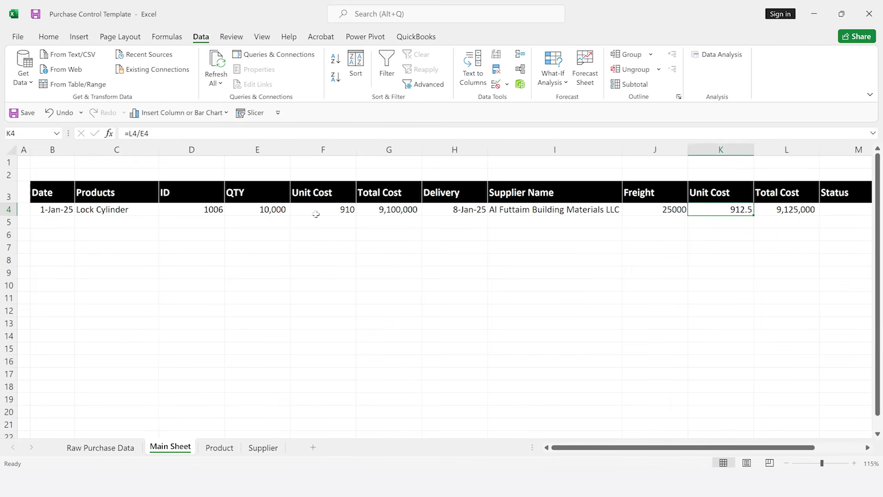
key("Right")
key("Right")
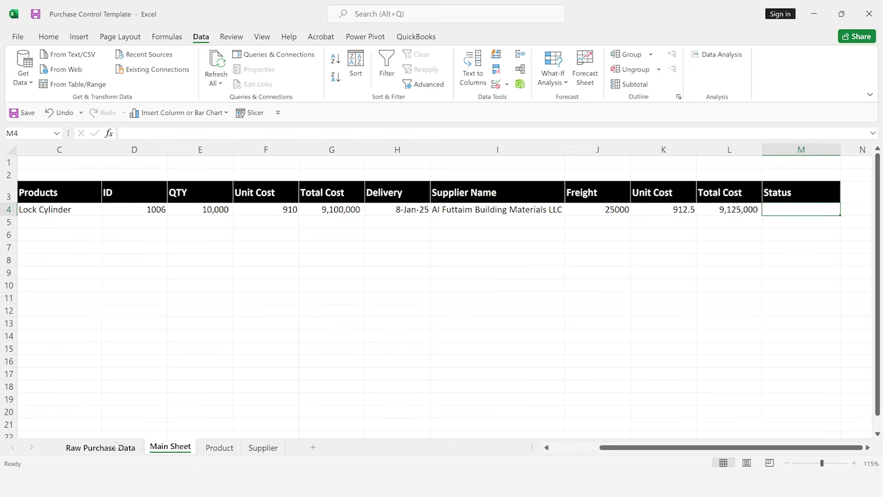
List the status options Over Due, Delivery in Time and Purchased in O9:O11 of the Raw Purchase Data sheet.
key("ctrl+Page_Up")
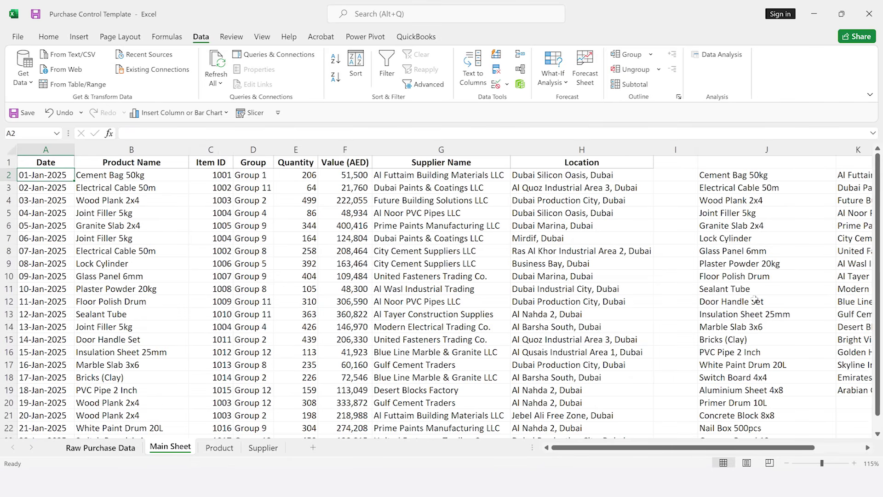
key("ctrl+Page_Up")
key("Right")
key("Right")
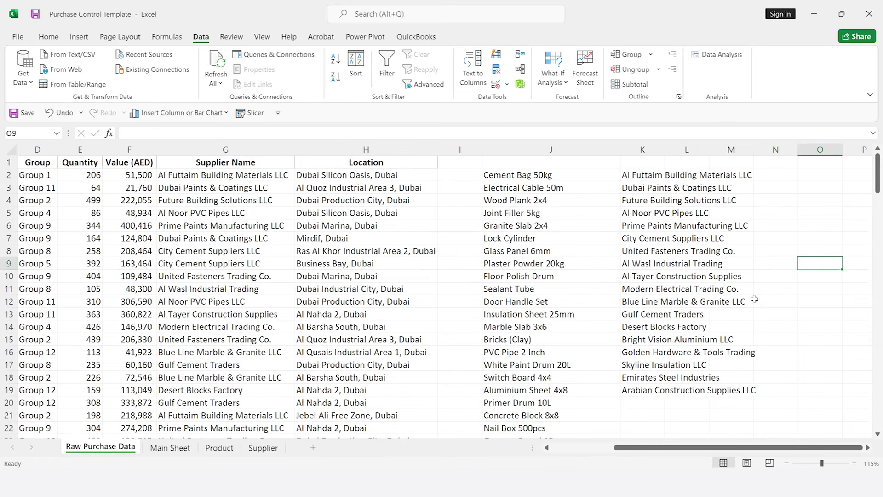
type("Over")
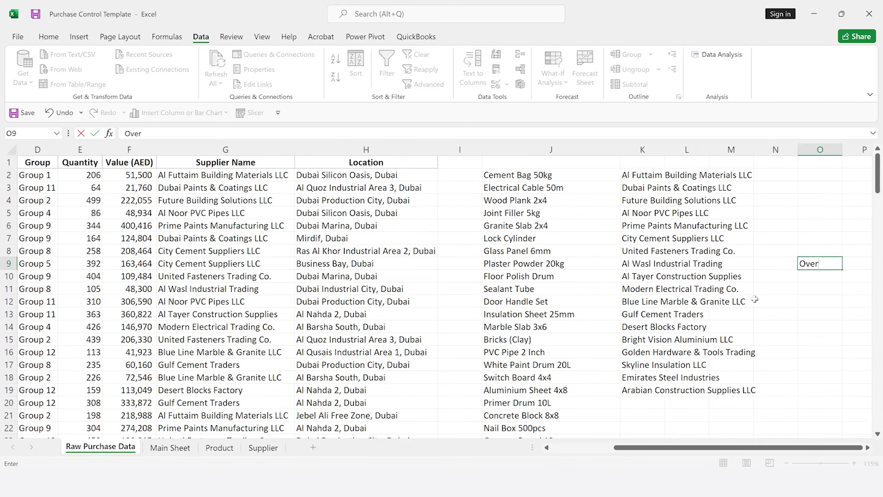
type(" Due")
key("Return")
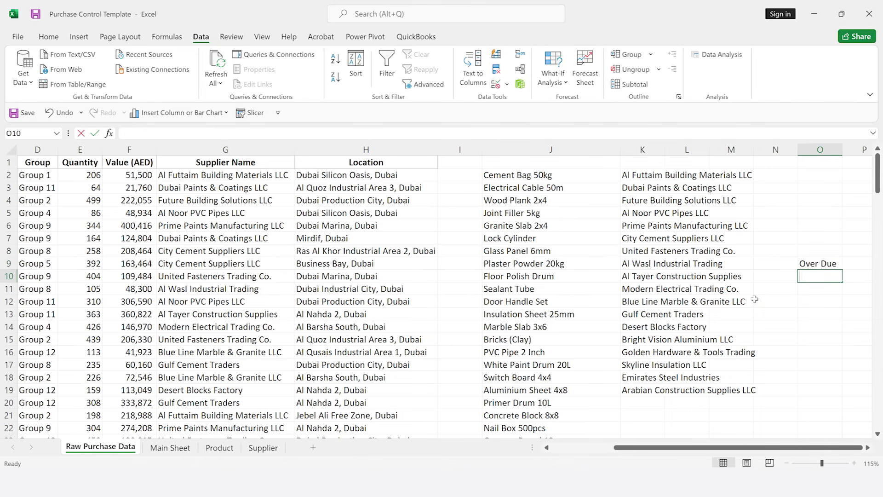
type("Deliver")
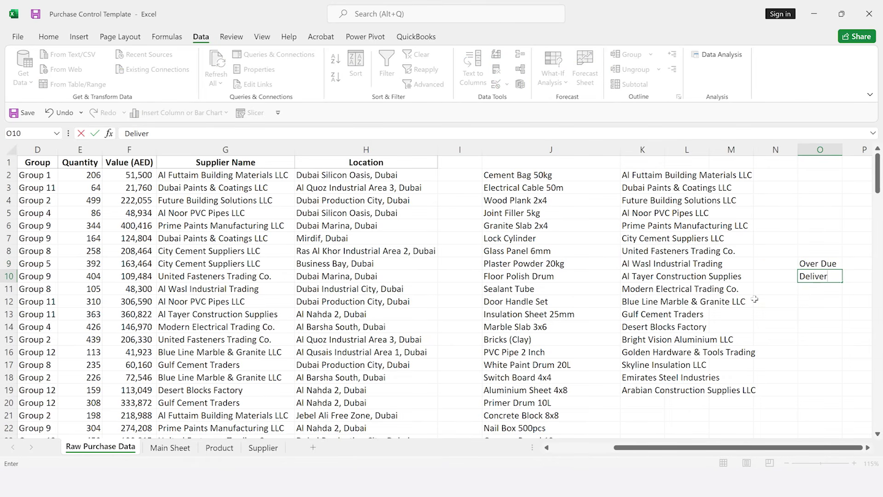
type("y in Time")
key("Return")
type("Pu")
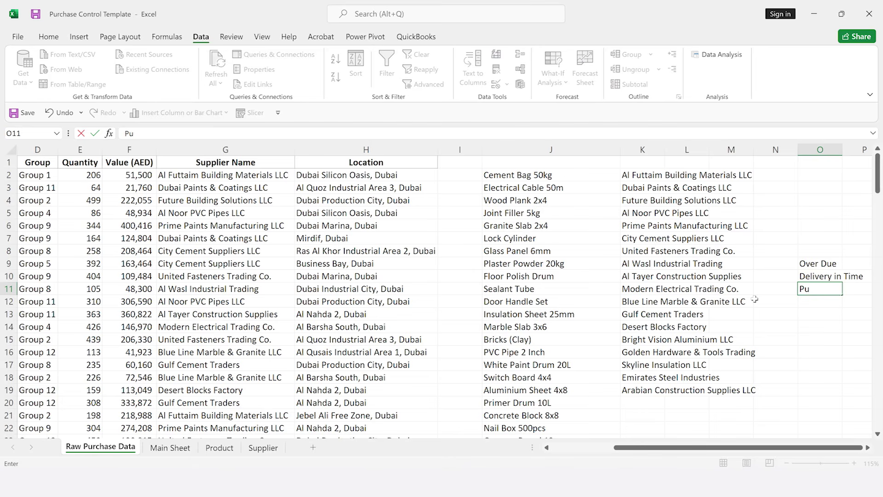
type("rchased")
key("Return")
key("Up")
key("Up")
key("Up")
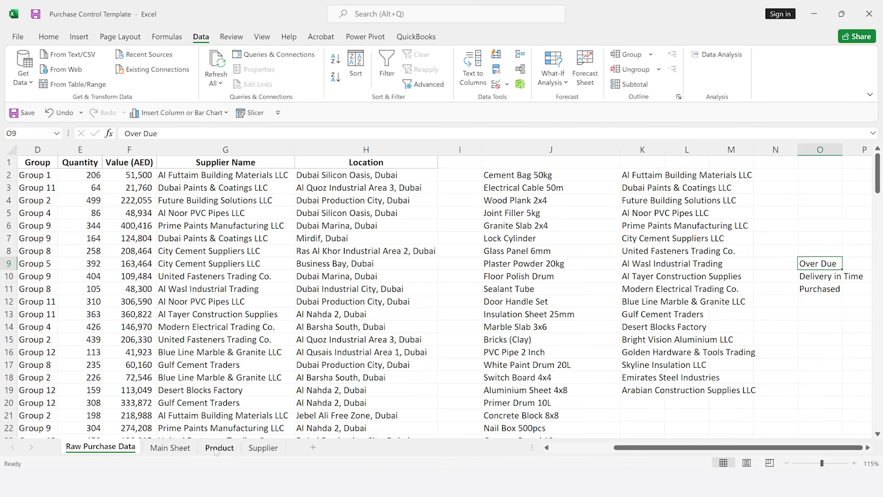
Add a list validation to Status cell M4 on Main Sheet, sourced from 'Raw Purchase Data'!$O$9:$O$11, and choose Delivery in Time.
left_click(171, 448)
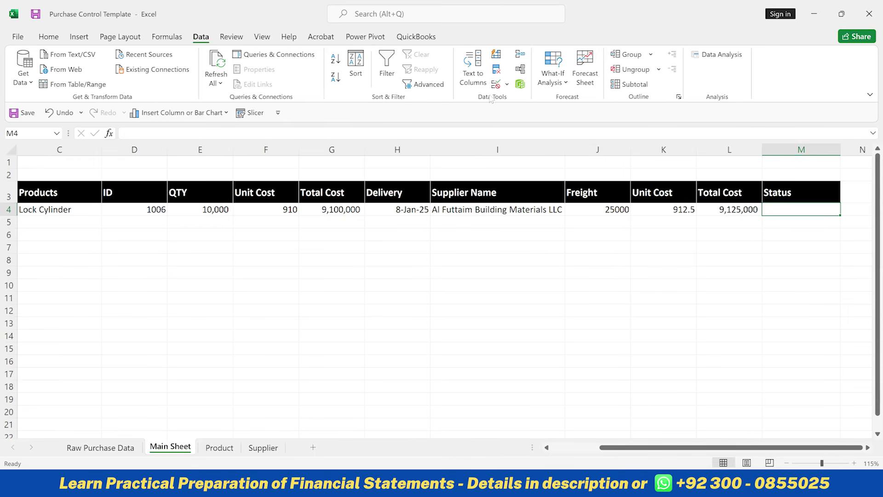
left_click(495, 84)
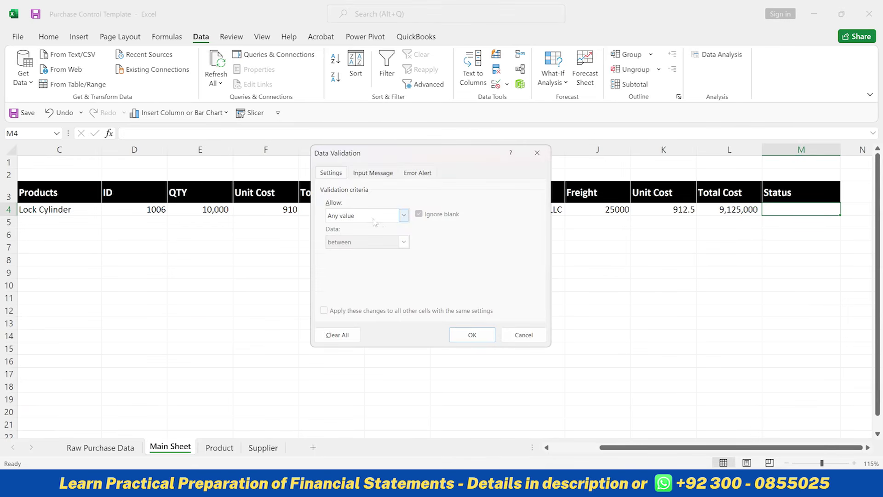
left_click(404, 215)
left_click(347, 250)
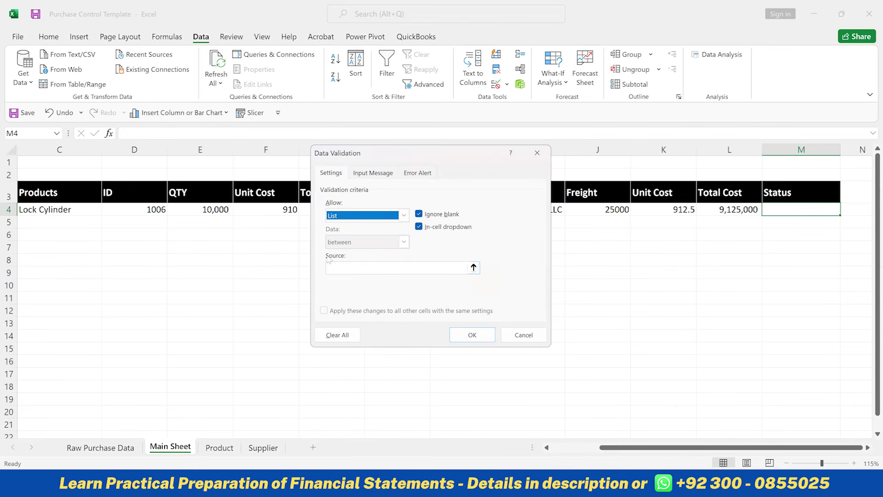
left_click(349, 269)
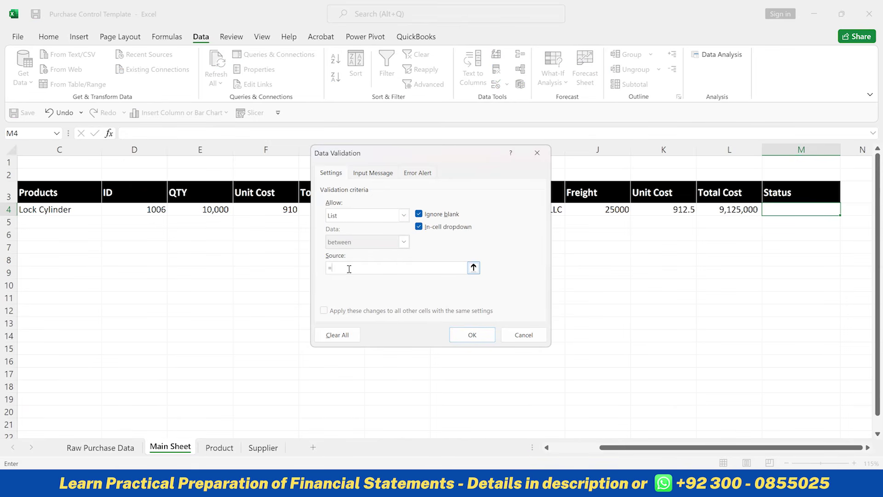
type("=")
left_click(120, 448)
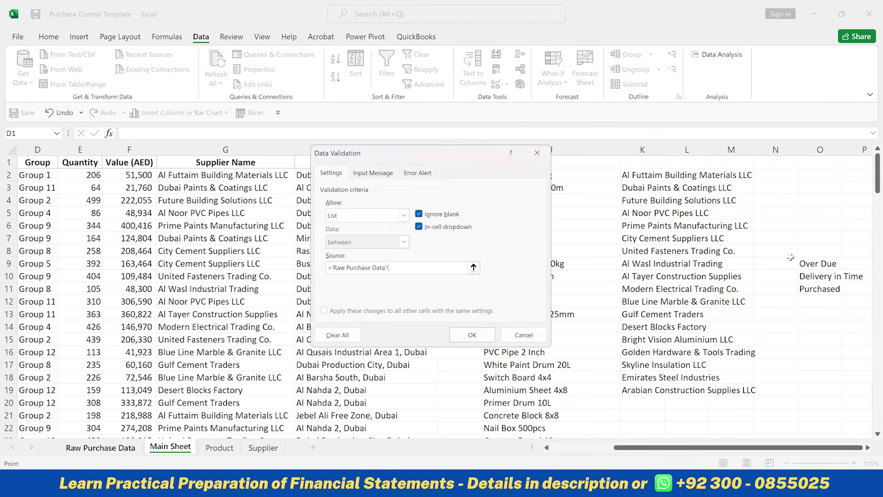
left_click(804, 261)
left_click_drag(804, 261, 806, 289)
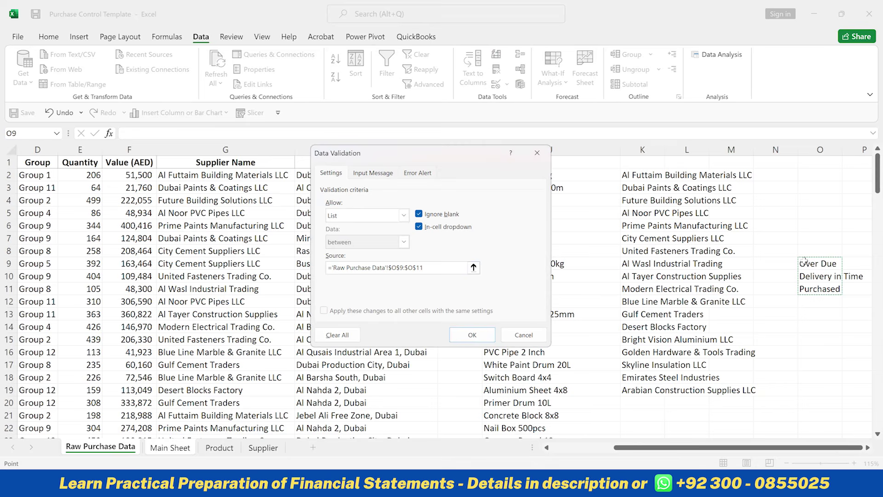
left_click(483, 339)
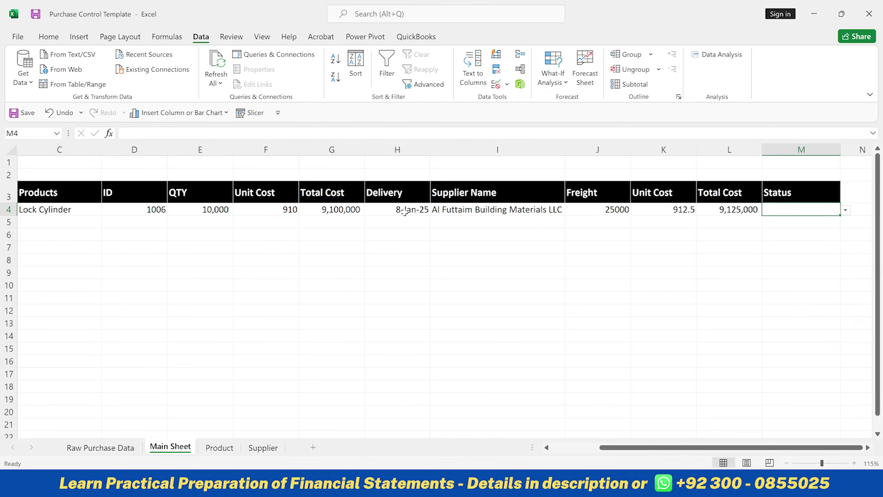
left_click(845, 210)
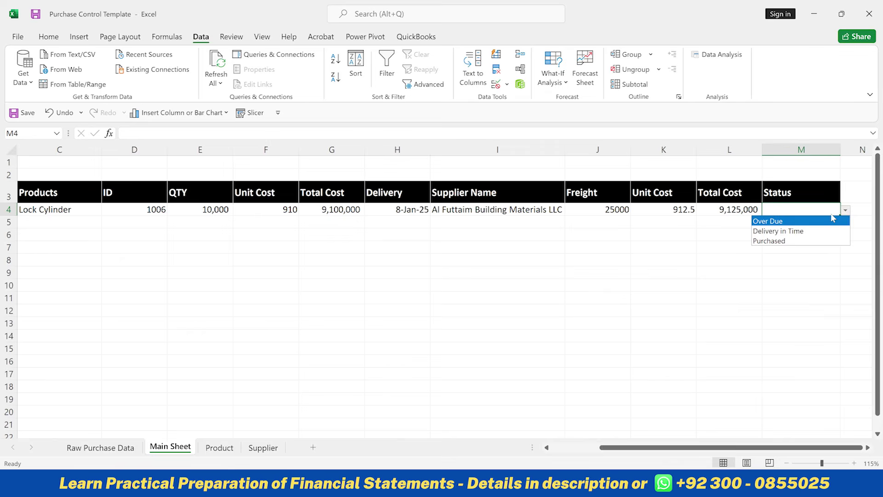
left_click(798, 232)
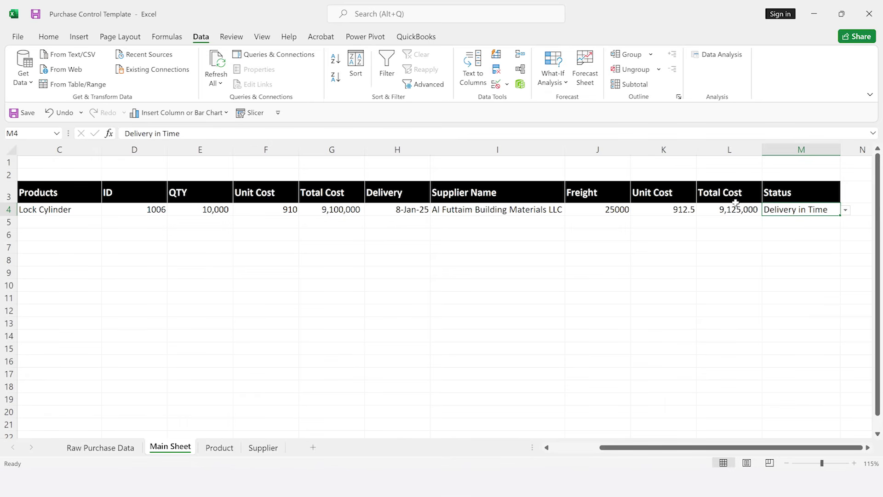
Add an Equal To conditional formatting rule to M4 that shows Delivery in Time with Green Fill with Dark Green Text.
left_click(43, 40)
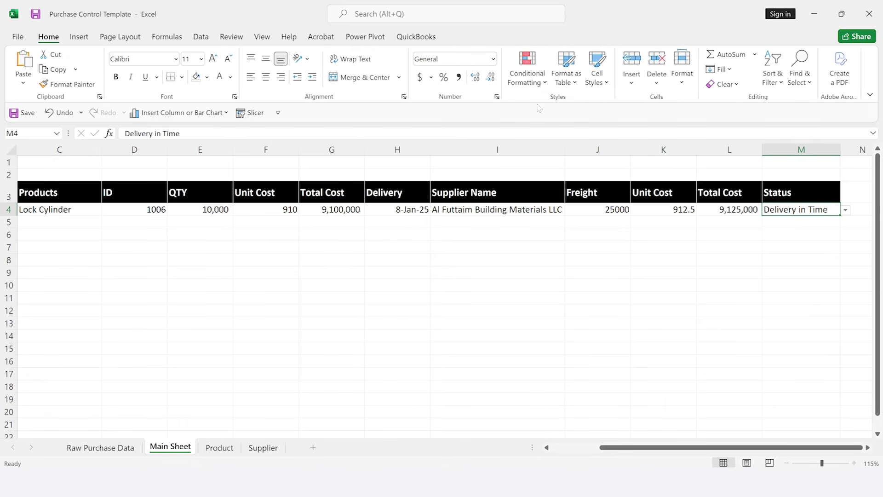
left_click(528, 77)
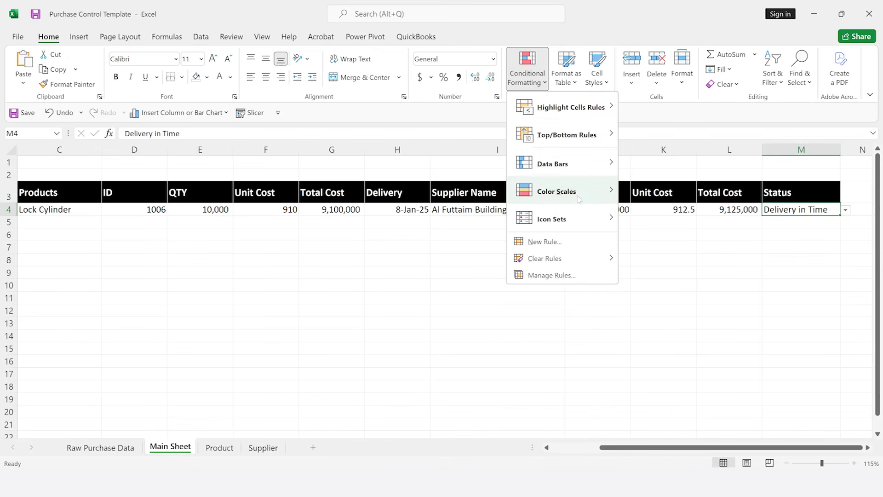
mouse_move(577, 111)
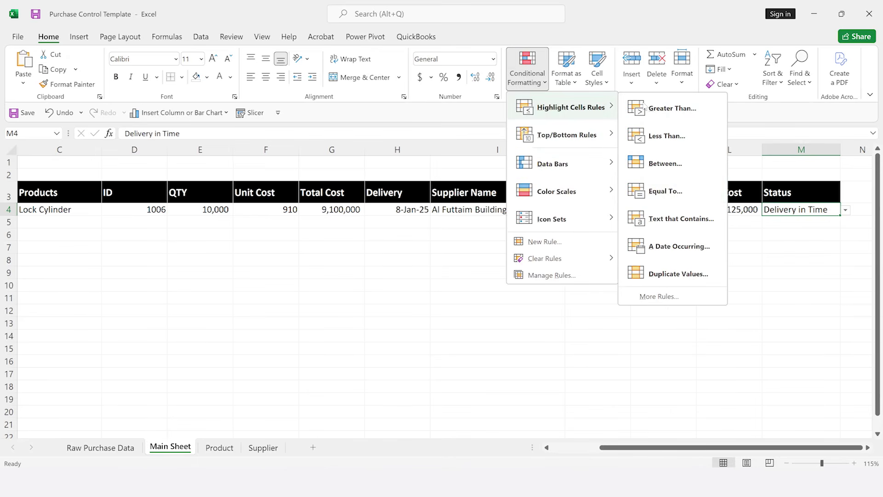
left_click(686, 191)
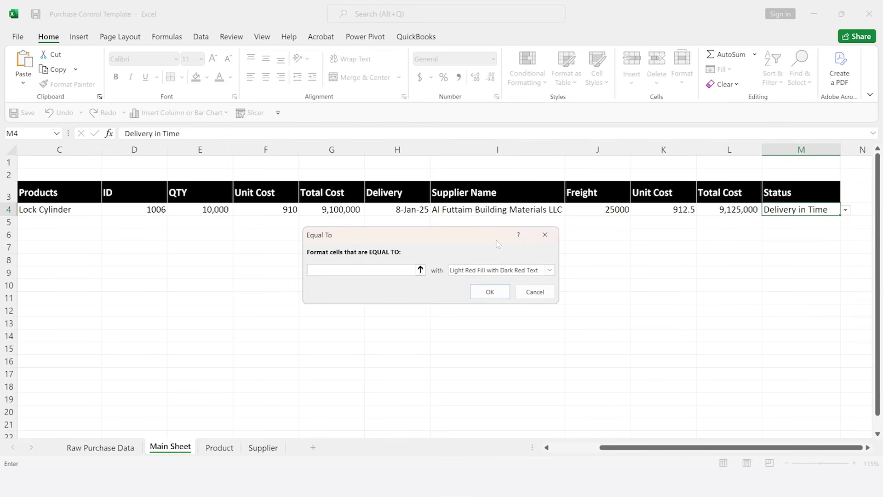
type("Delivery in Time")
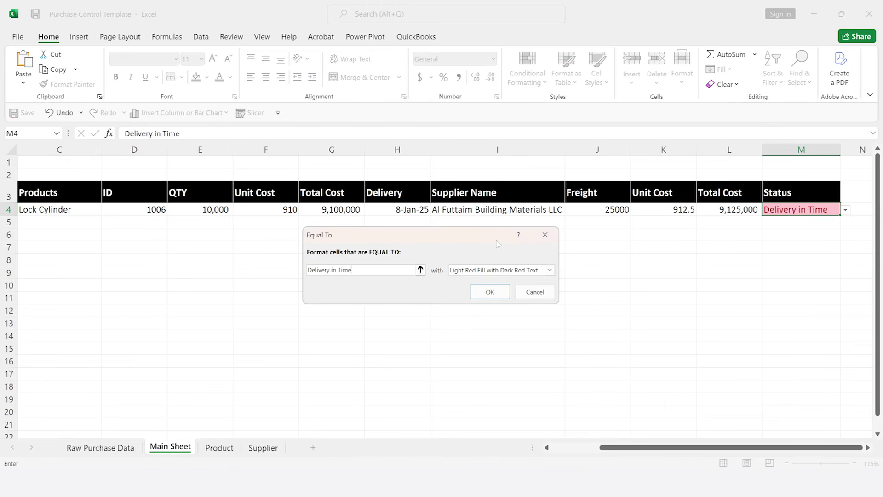
left_click(549, 271)
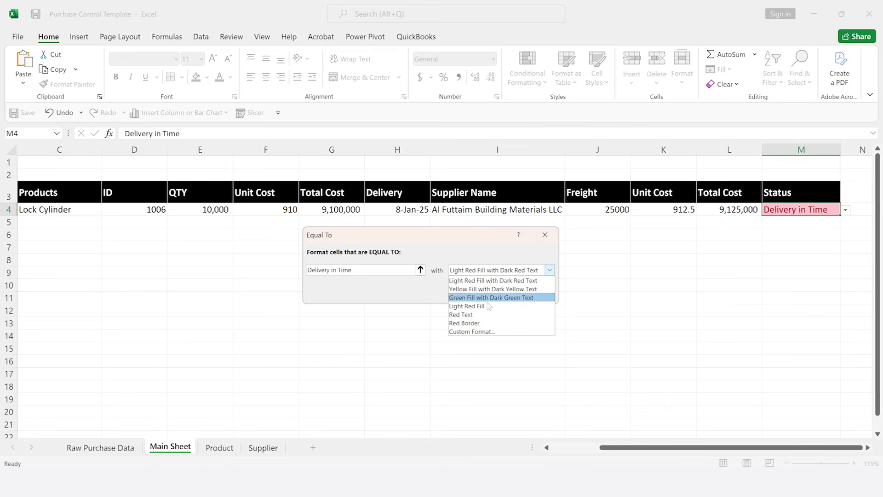
left_click(466, 298)
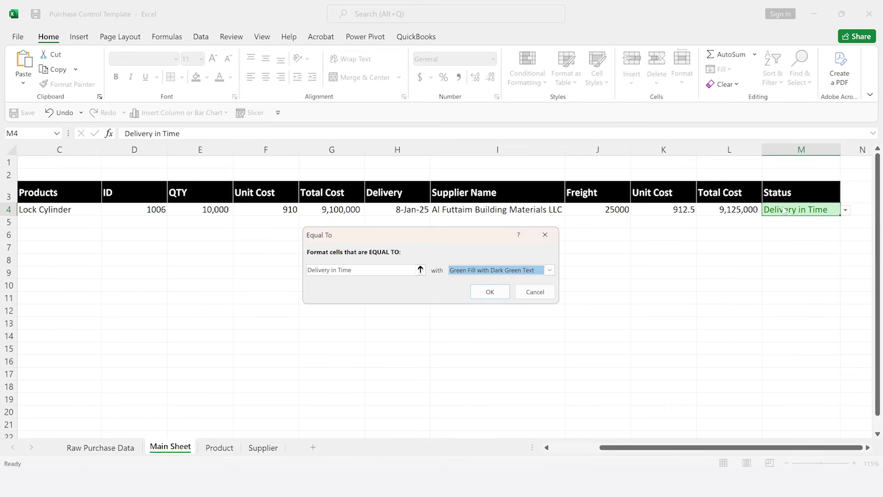
left_click(490, 292)
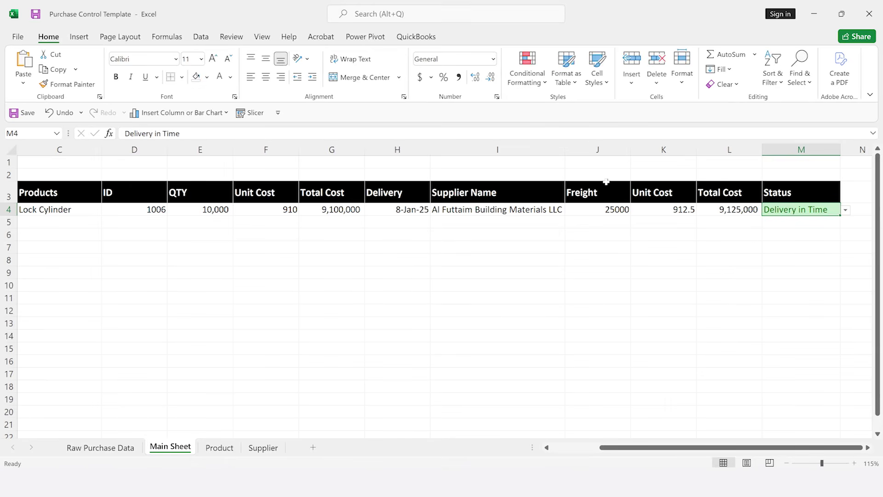
Add an Equal To conditional formatting rule to M4 for the Purchased status.
left_click(529, 87)
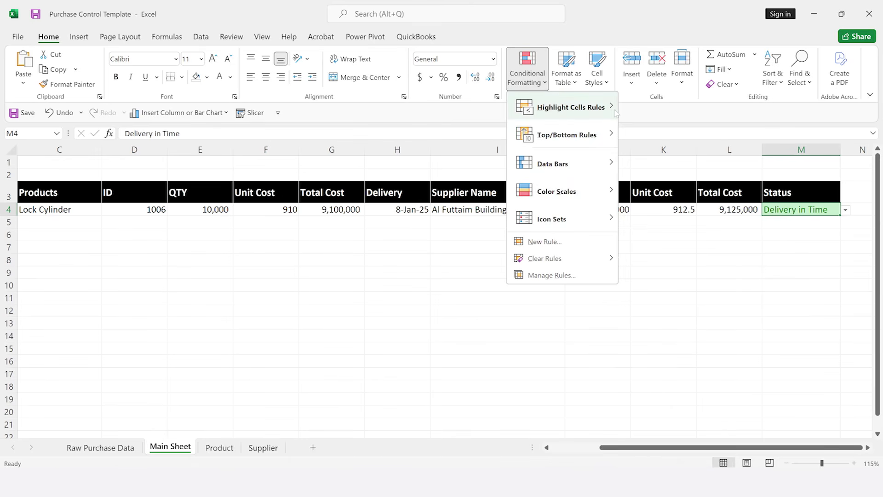
mouse_move(568, 107)
left_click(668, 193)
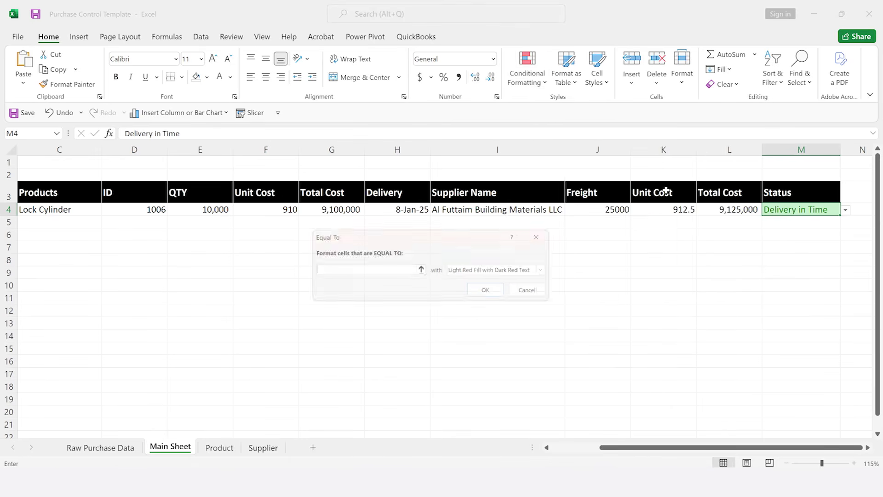
type("P")
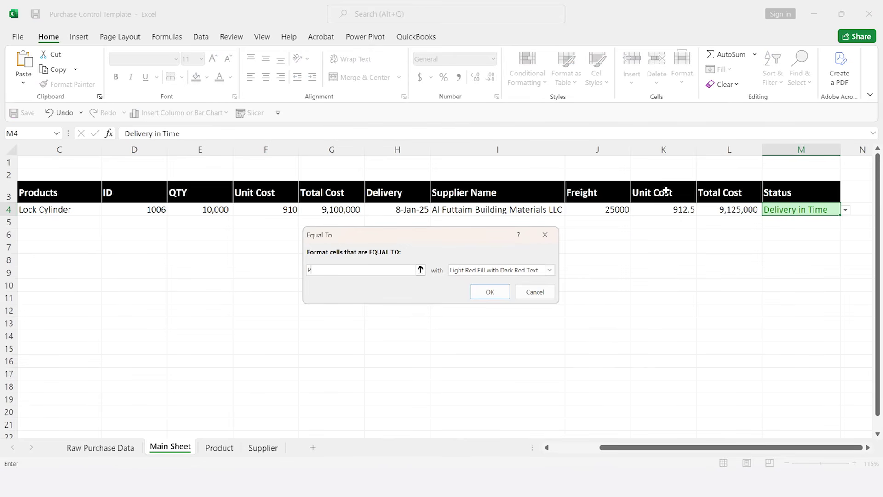
type("uchased")
key("Return")
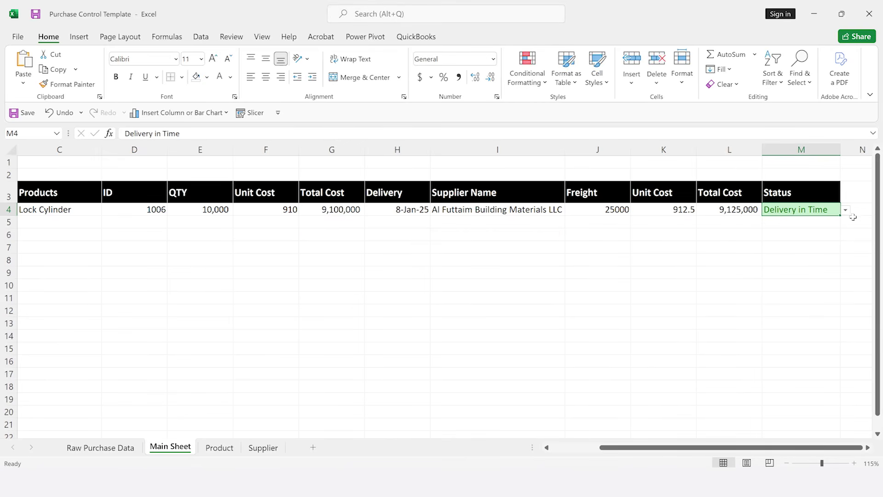
left_click(845, 210)
left_click(846, 211)
Add an Equal To conditional formatting rule to M4 that shows Over Due with Light Red Fill with Dark Red Text.
left_click(531, 86)
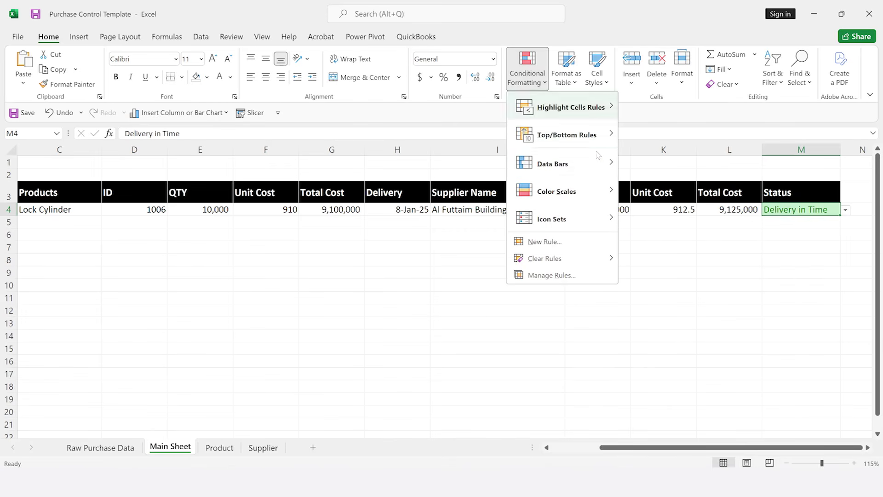
mouse_move(589, 109)
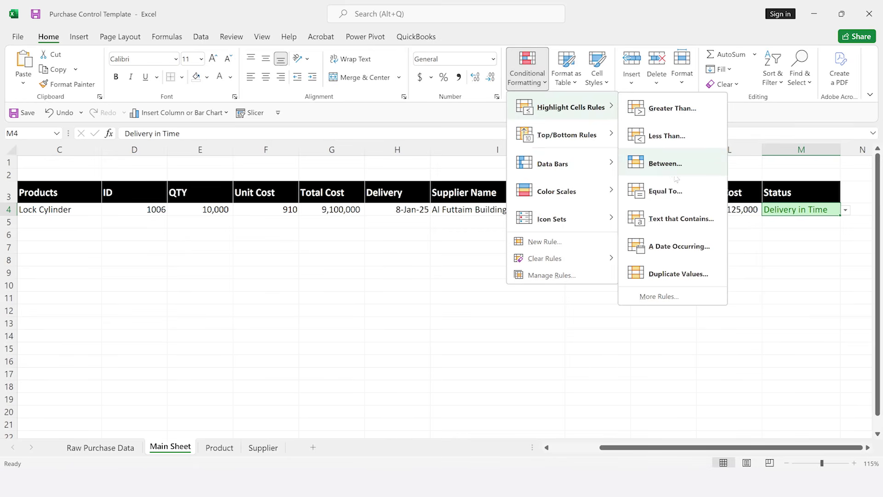
left_click(670, 191)
type("Over Due")
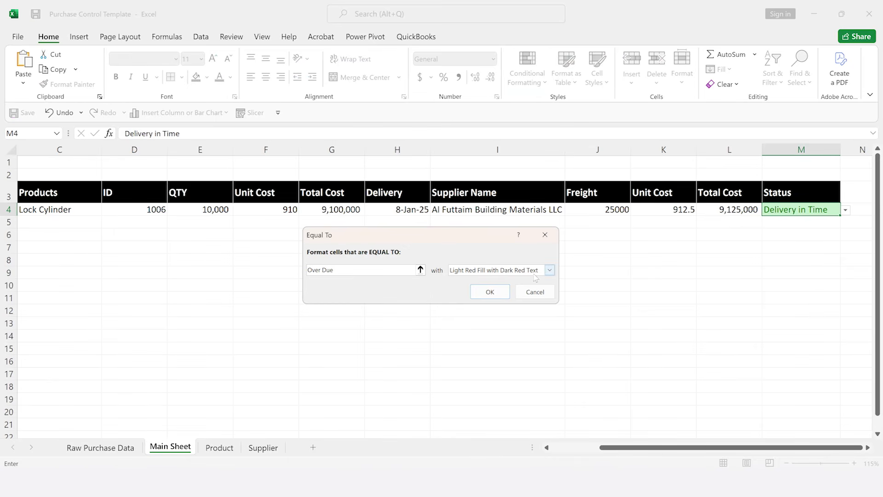
left_click(486, 292)
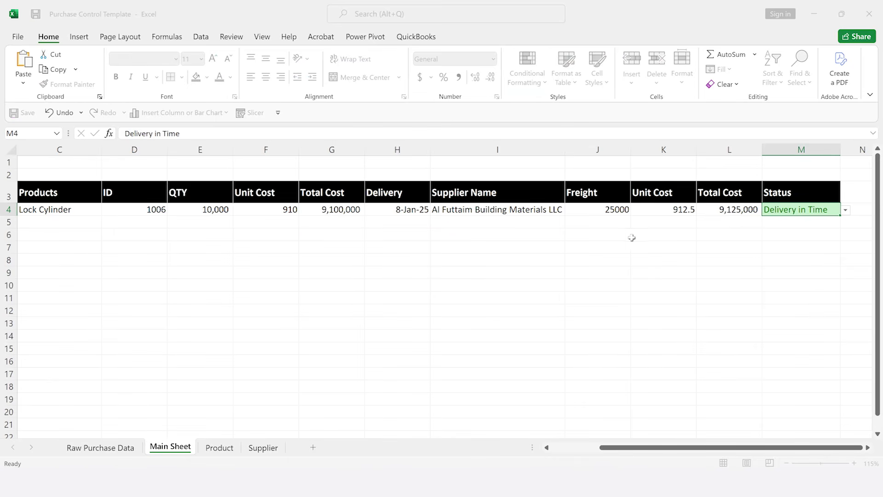
Set the Status in M4 to Over Due from its drop-down list.
left_click(846, 211)
left_click(775, 221)
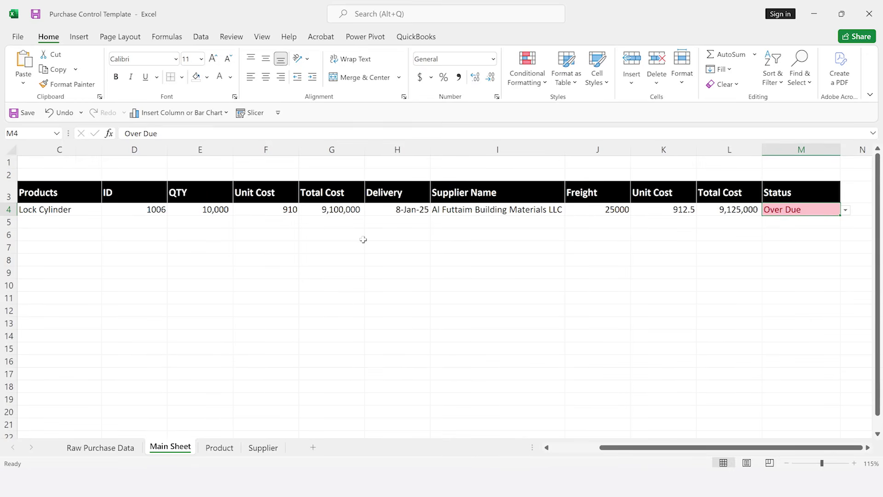
key("Left")
key("Left")
key("Left")
key("Left")
key("Left")
key("Left")
key("Left")
key("Left")
key("Left")
key("Left")
key("Left")
key("Left")
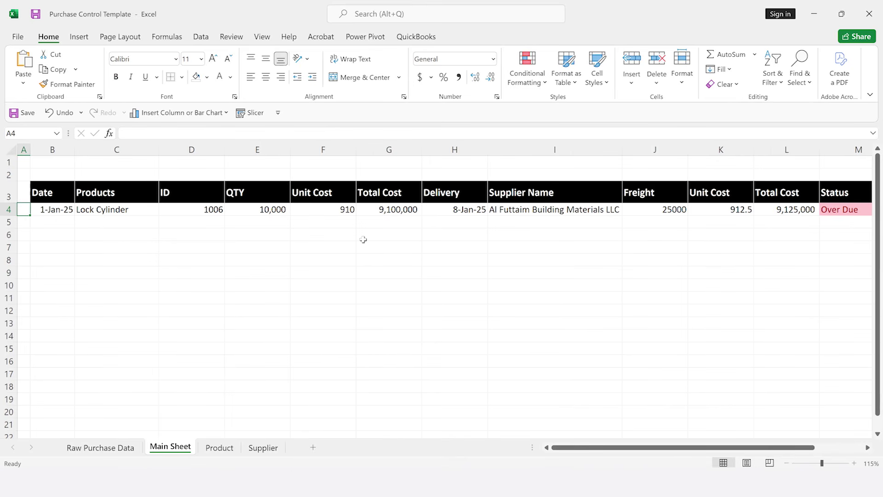
left_click(60, 206)
key("shift+Down")
key("shift+Down")
key("shift+Down")
key("shift+Down")
key("shift+Down")
key("shift+Down")
key("shift+Down")
key("shift+Down")
key("shift+Down")
key("shift+Down")
key("shift+Down")
key("shift+Down")
key("shift+Down")
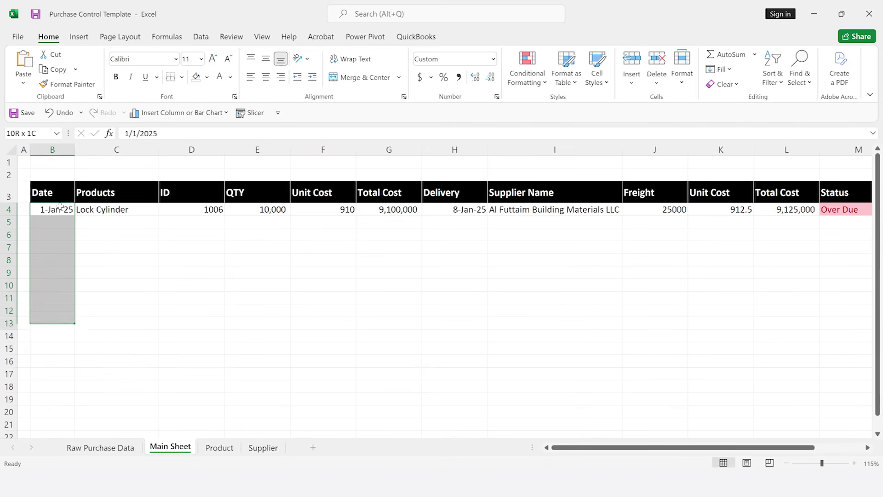
key("shift+Up")
key("shift+Up")
key("shift+Up")
key("shift+Up")
key("shift+Up")
key("shift+Up")
key("shift+Up")
key("shift+Up")
key("shift+Up")
key("shift+Up")
key("shift+Up")
key("shift+Up")
key("shift+Up")
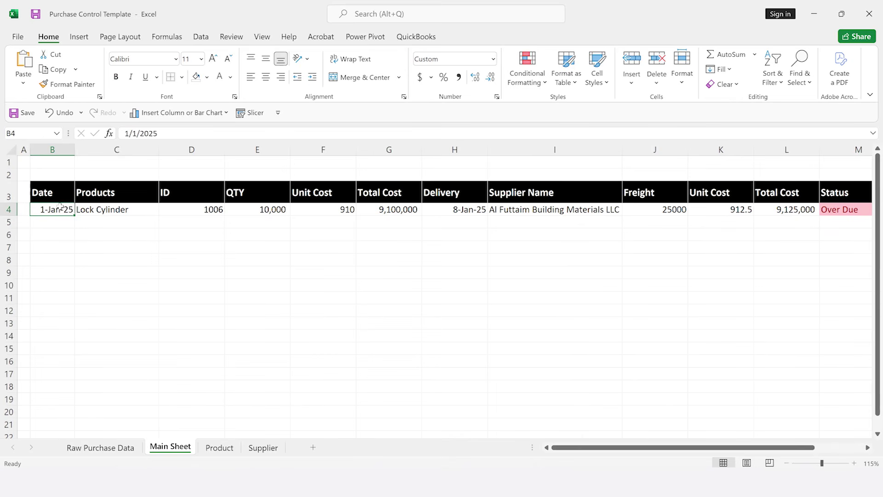
key("shift+Right")
key("shift+Right")
key("shift+Right")
key("shift+Right")
key("shift+Right")
key("shift+Right")
key("shift+Right")
key("shift+Right")
key("shift+Right")
key("shift+Right")
key("shift+Right")
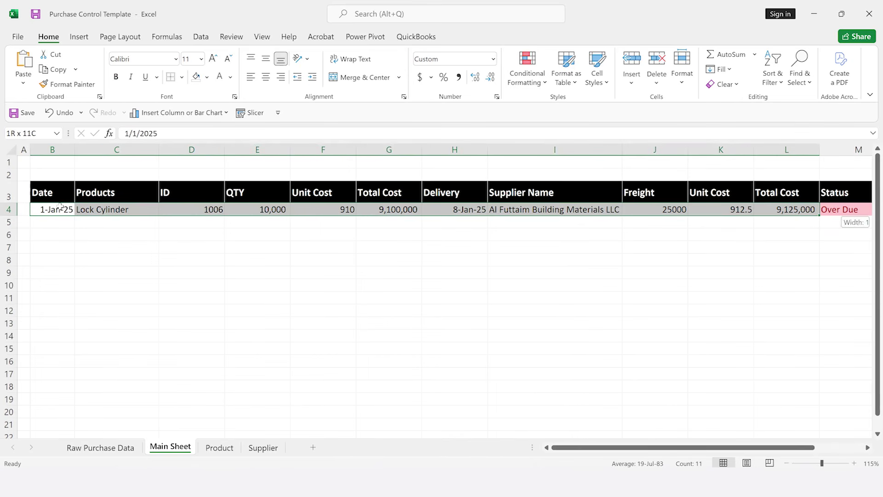
key("shift+Left")
key("shift+Left")
key("shift+Left")
key("shift+Left")
key("shift+Left")
key("shift+Left")
key("shift+Left")
key("shift+Left")
key("shift+Left")
key("shift+Left")
key("shift+Left")
Insert a PivotTable from the Main Sheet range B3:M4, headers included, on a new worksheet.
key("Up")
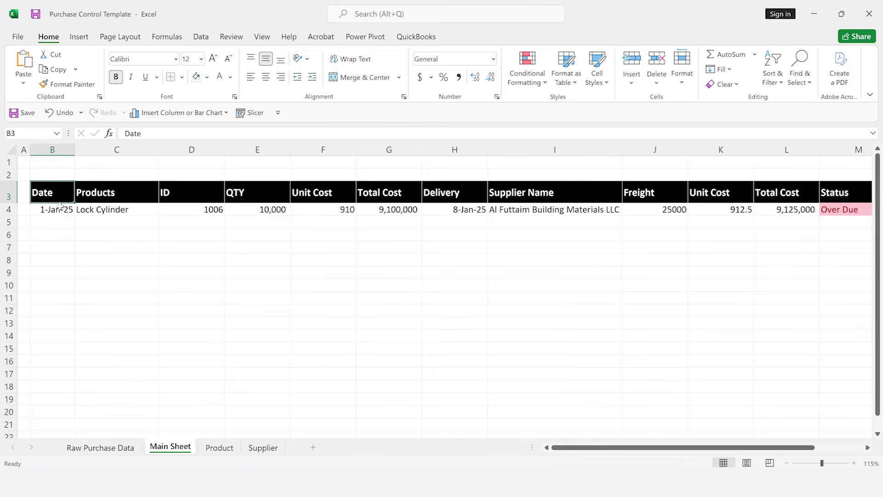
key("shift+Down")
key("ctrl+shift+Right")
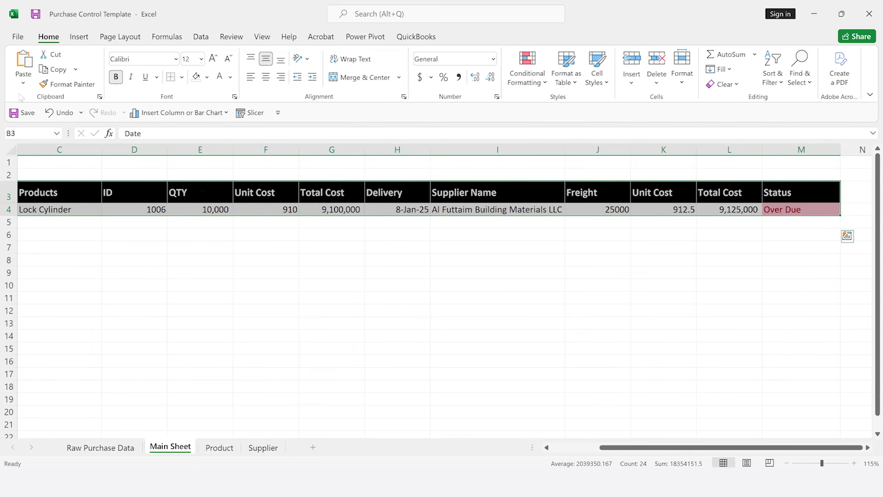
left_click(78, 38)
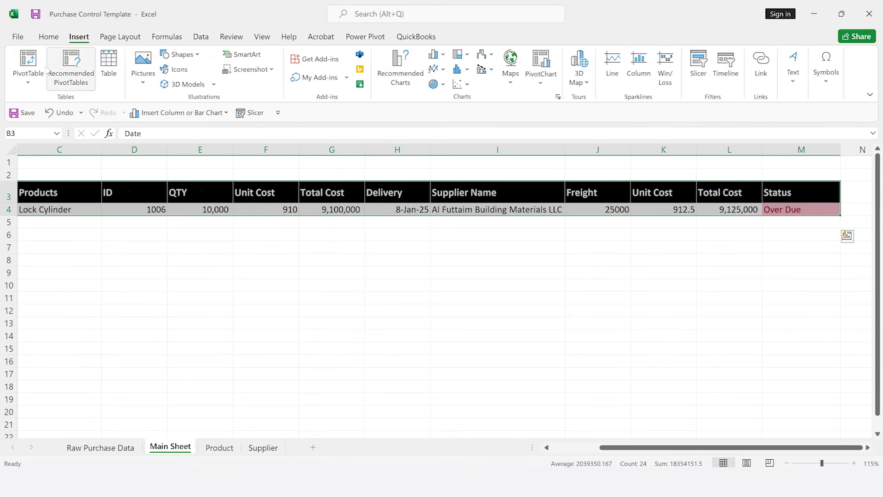
left_click(31, 71)
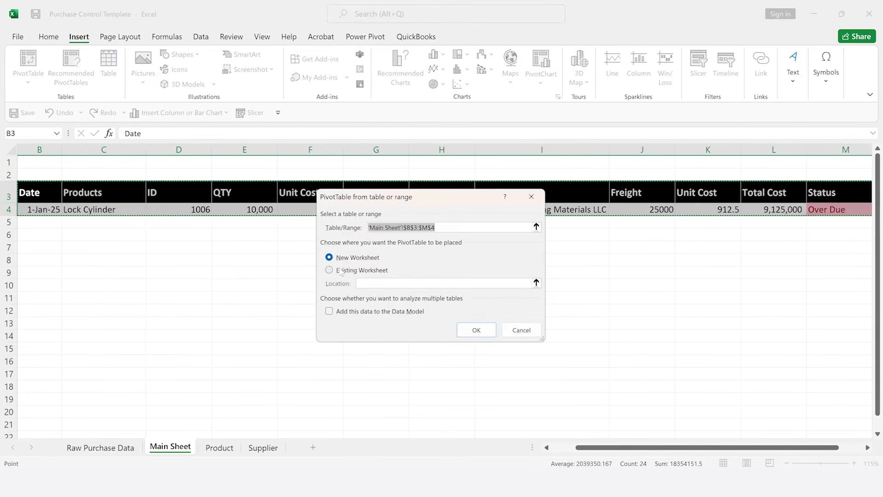
left_click(476, 332)
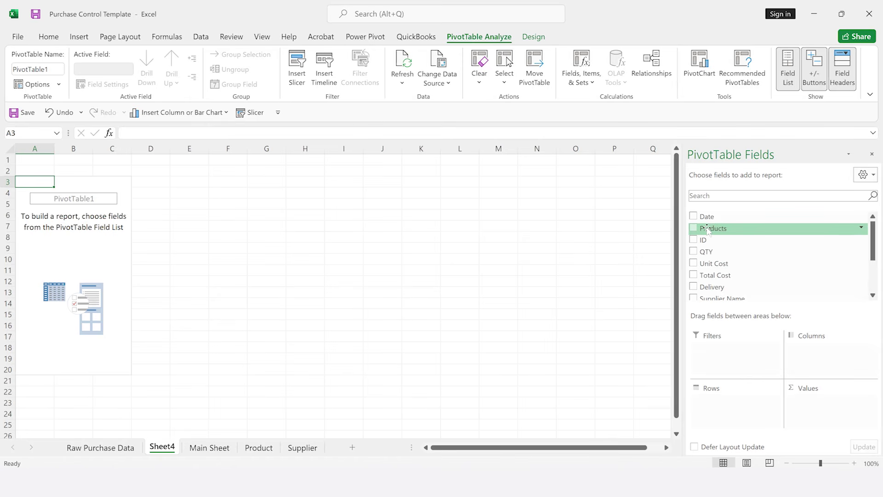
Lay out the PivotTable with Products as rows, Status as columns and the first Total Cost field summed as values.
left_click_drag(707, 230, 723, 406)
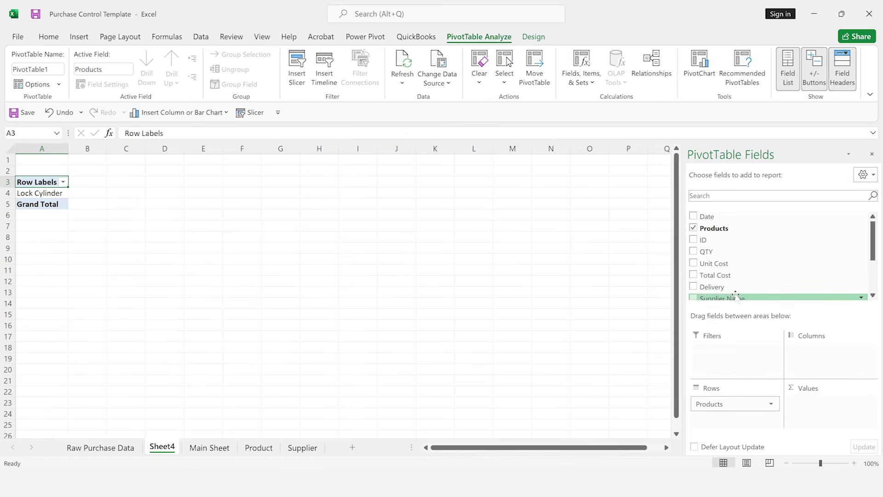
scroll(728, 287, "down", 1)
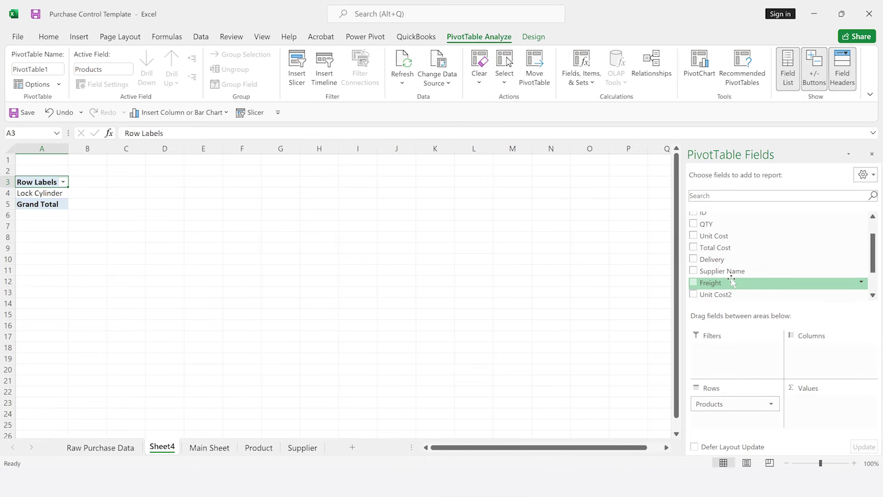
scroll(731, 281, "down", 2)
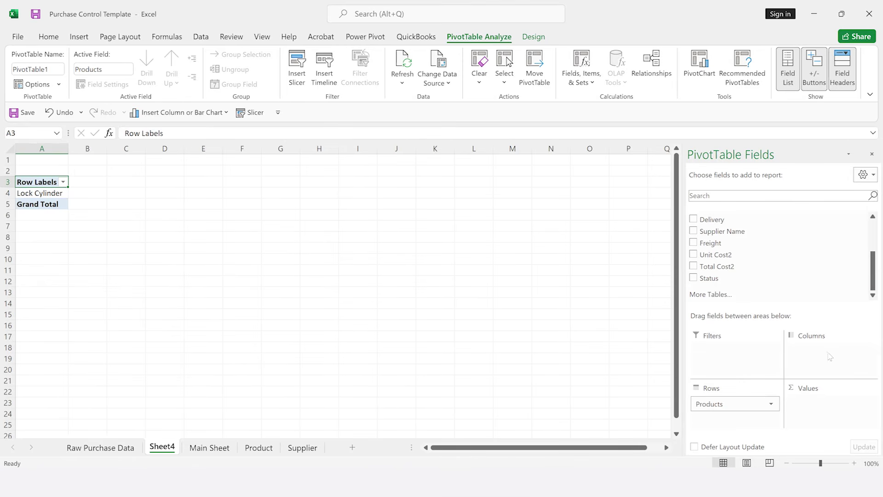
left_click_drag(723, 276, 803, 354)
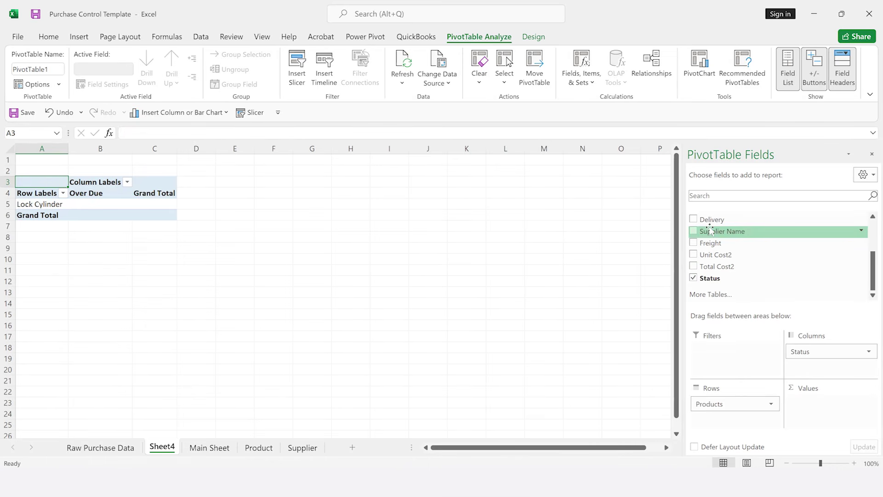
scroll(728, 244, "up", 2)
left_click_drag(726, 263, 813, 403)
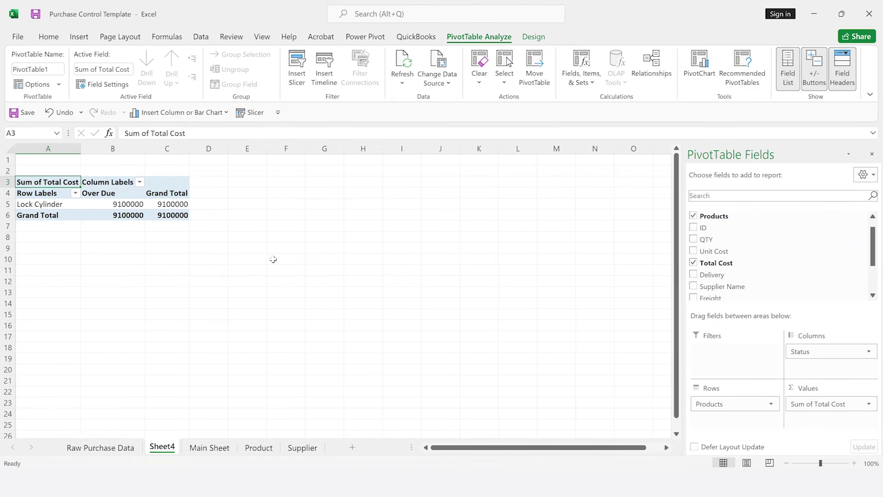
Return to the purchase table on Main Sheet.
left_click(204, 449)
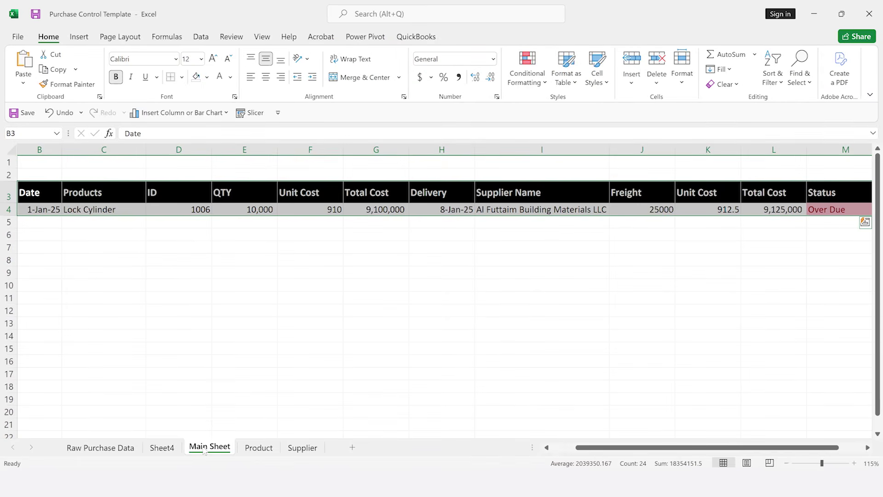